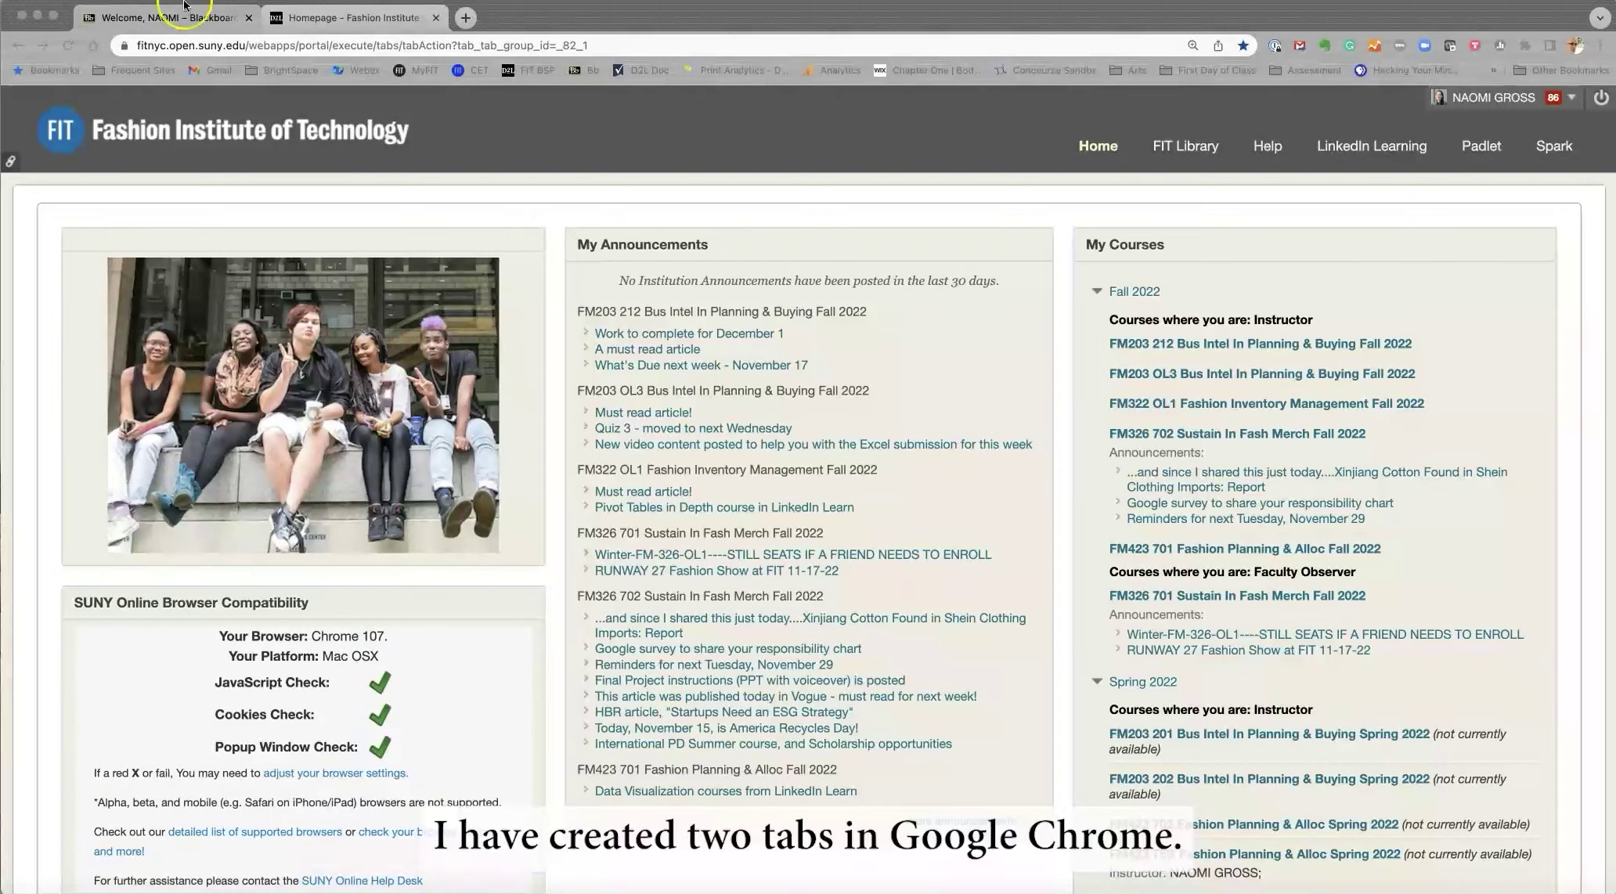
# Step: Compare the Blackboard and Brightspace homepages open in the browser
pyautogui.click(164, 20)
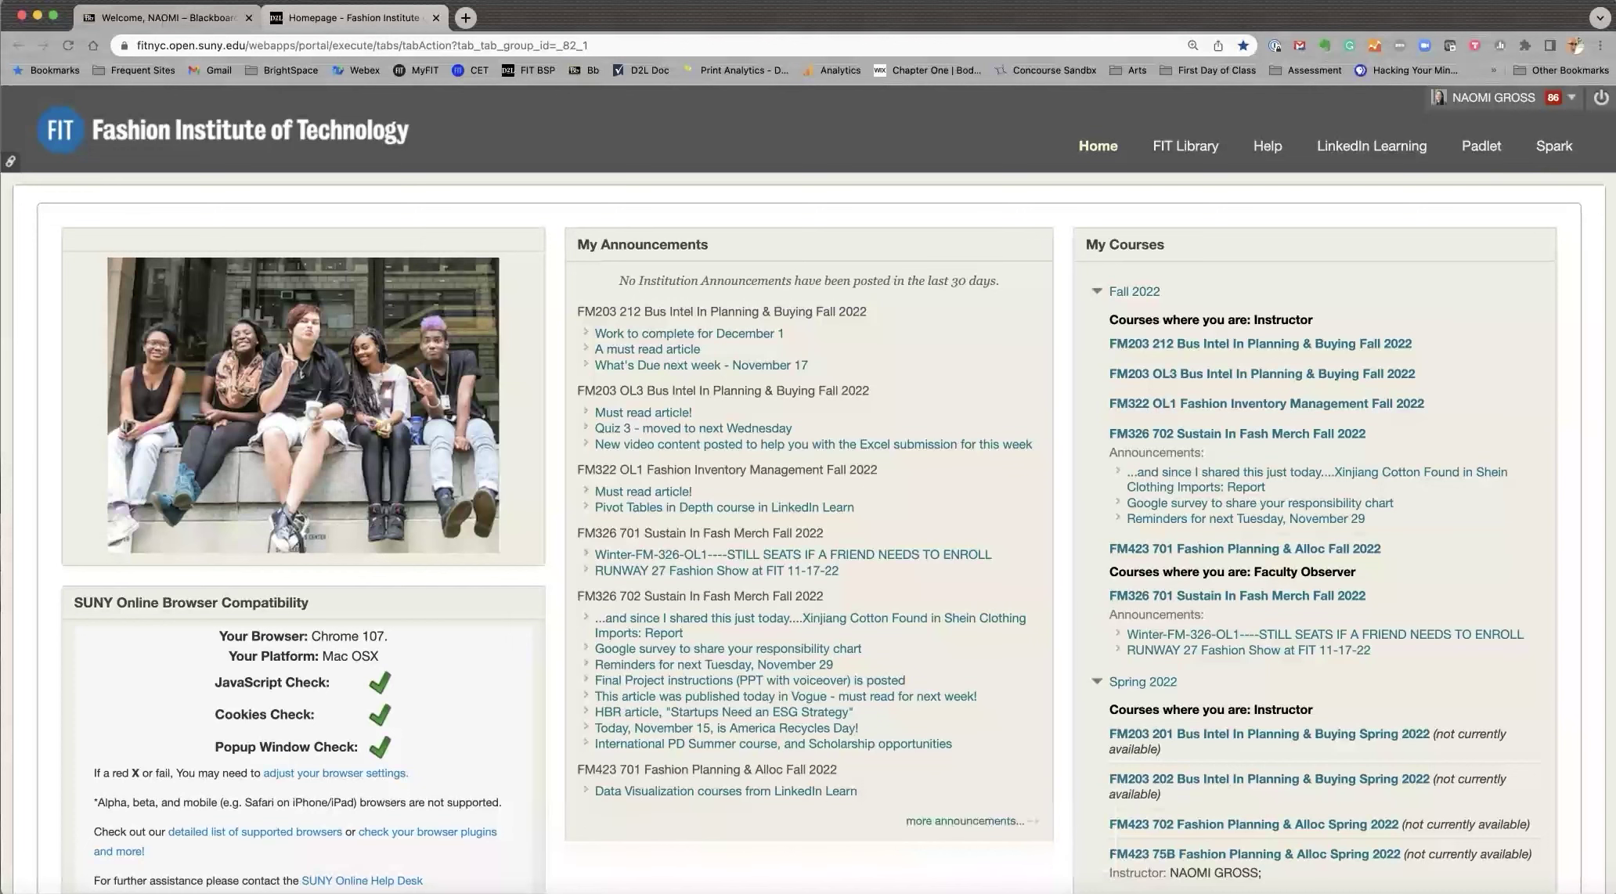
pyautogui.click(337, 22)
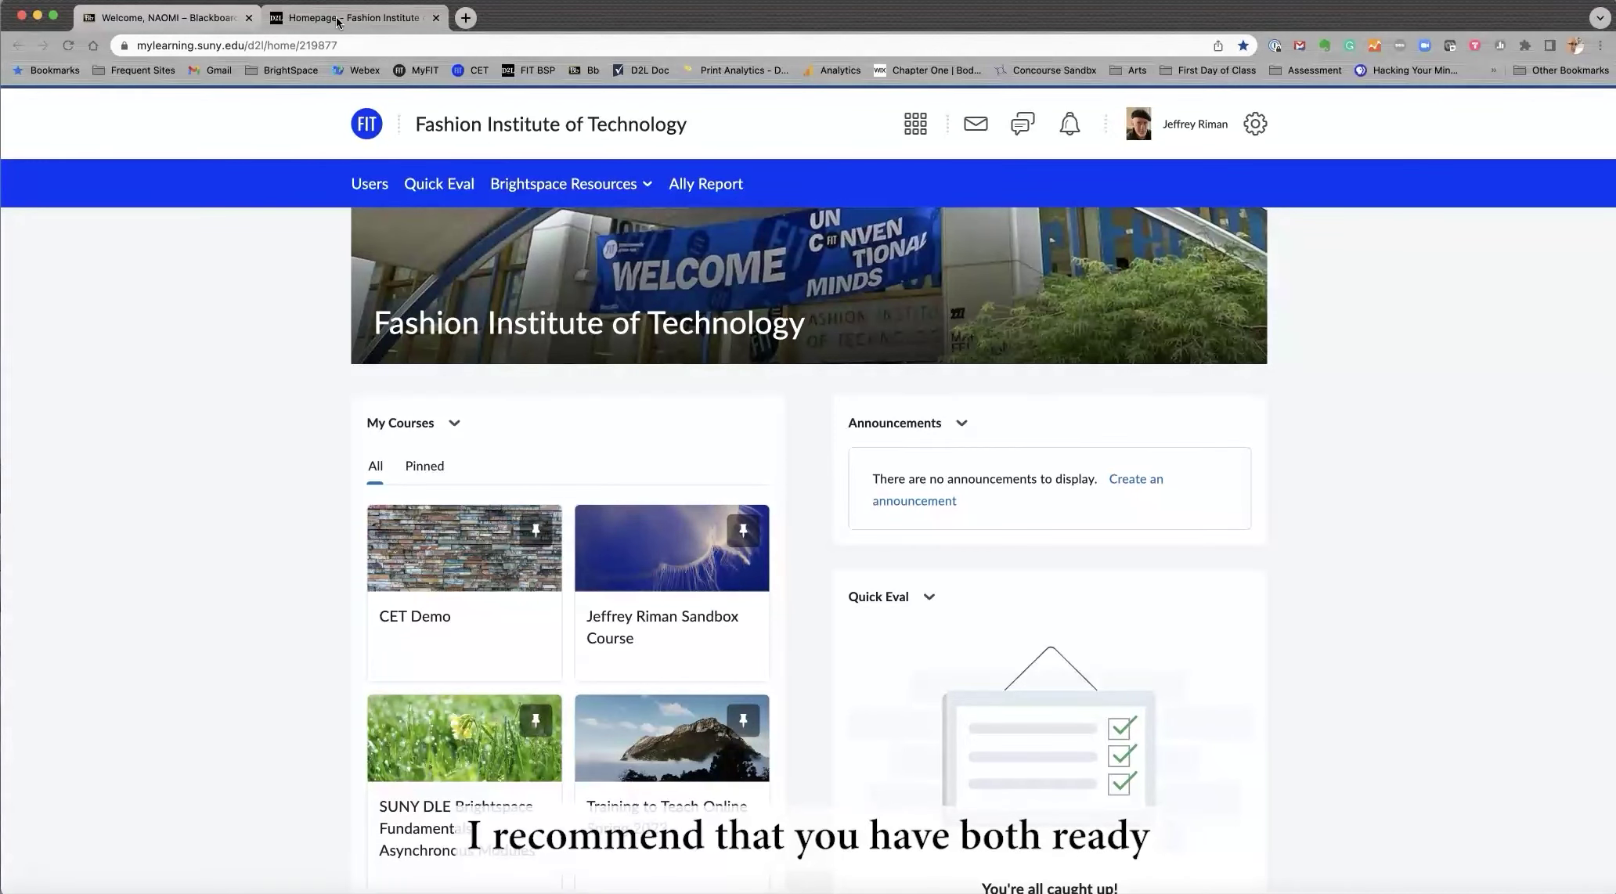
pyautogui.click(105, 17)
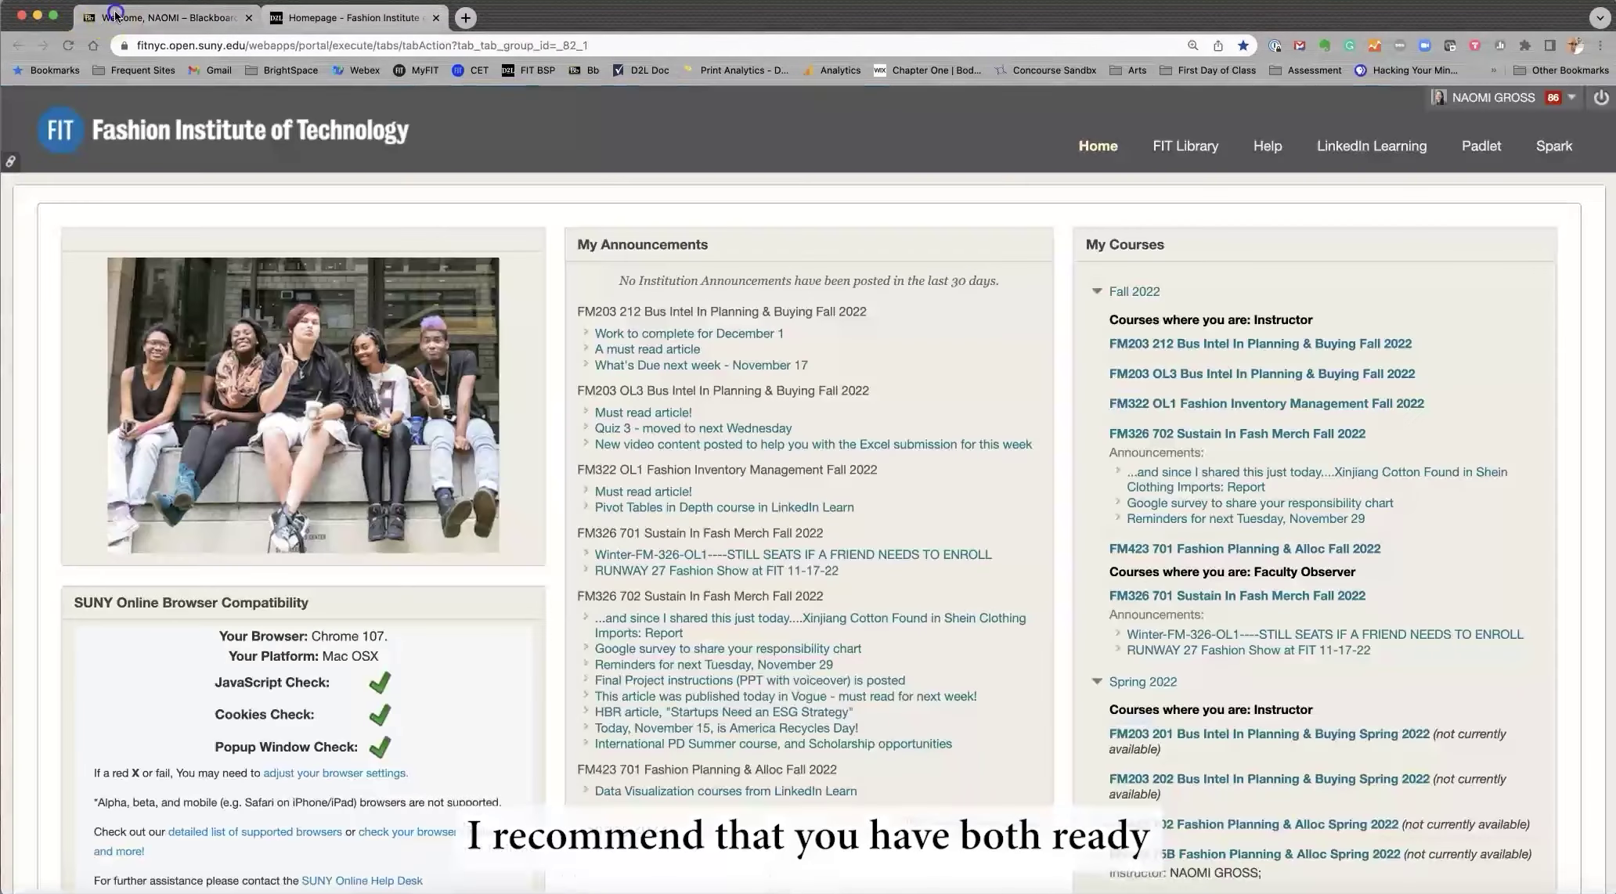
pyautogui.click(321, 16)
pyautogui.click(158, 19)
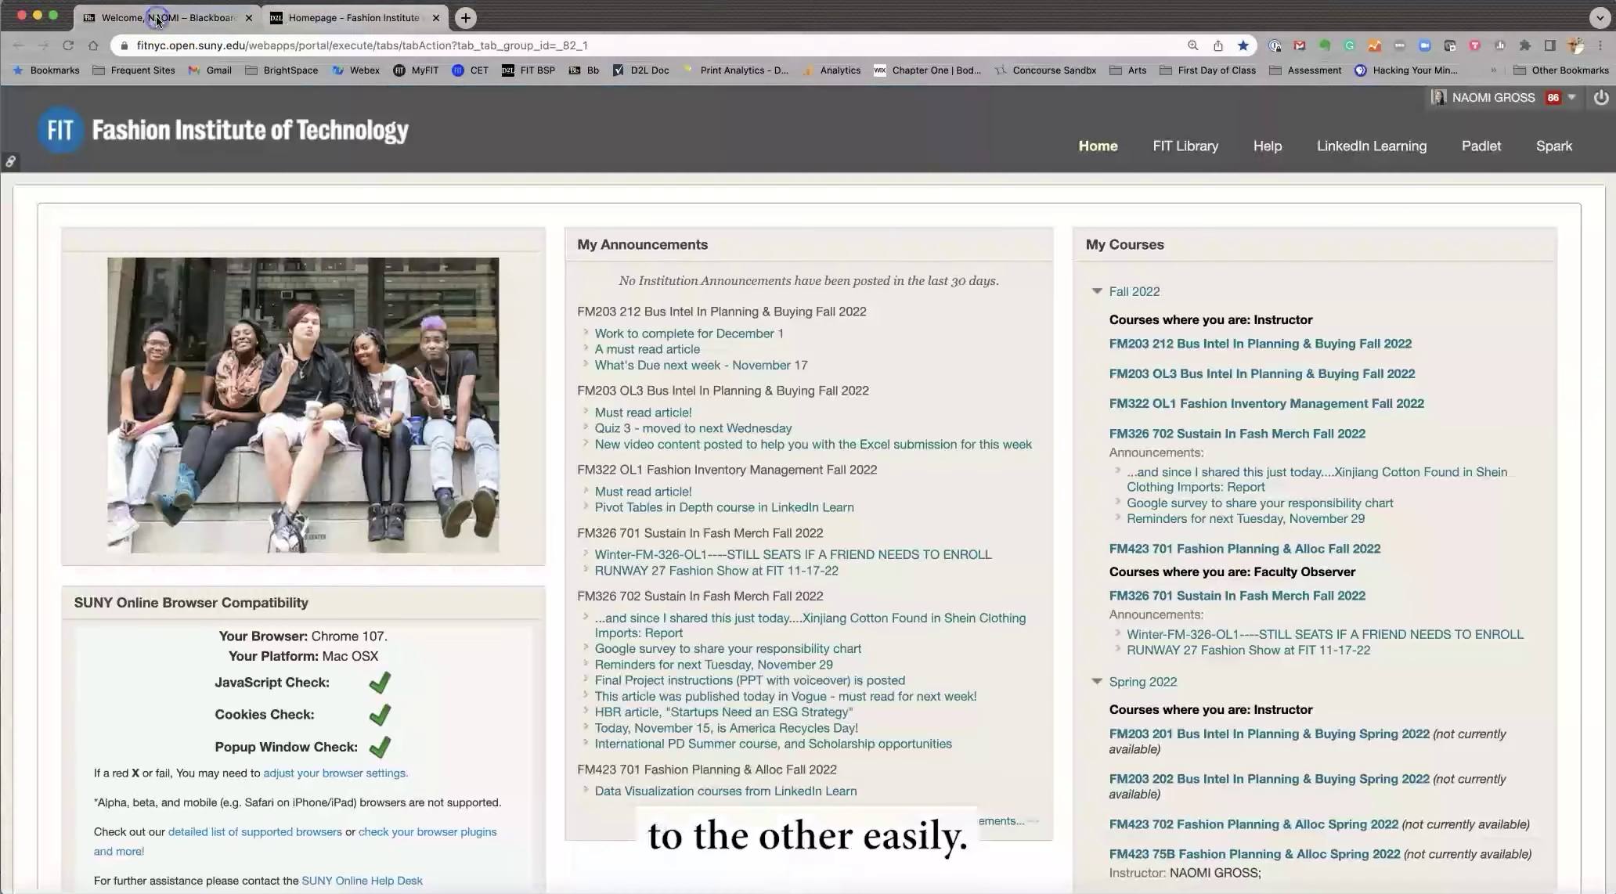
# Step: Open the FM203 212 course's Export/Archive Course page under Packages and Utilities
pyautogui.click(1275, 345)
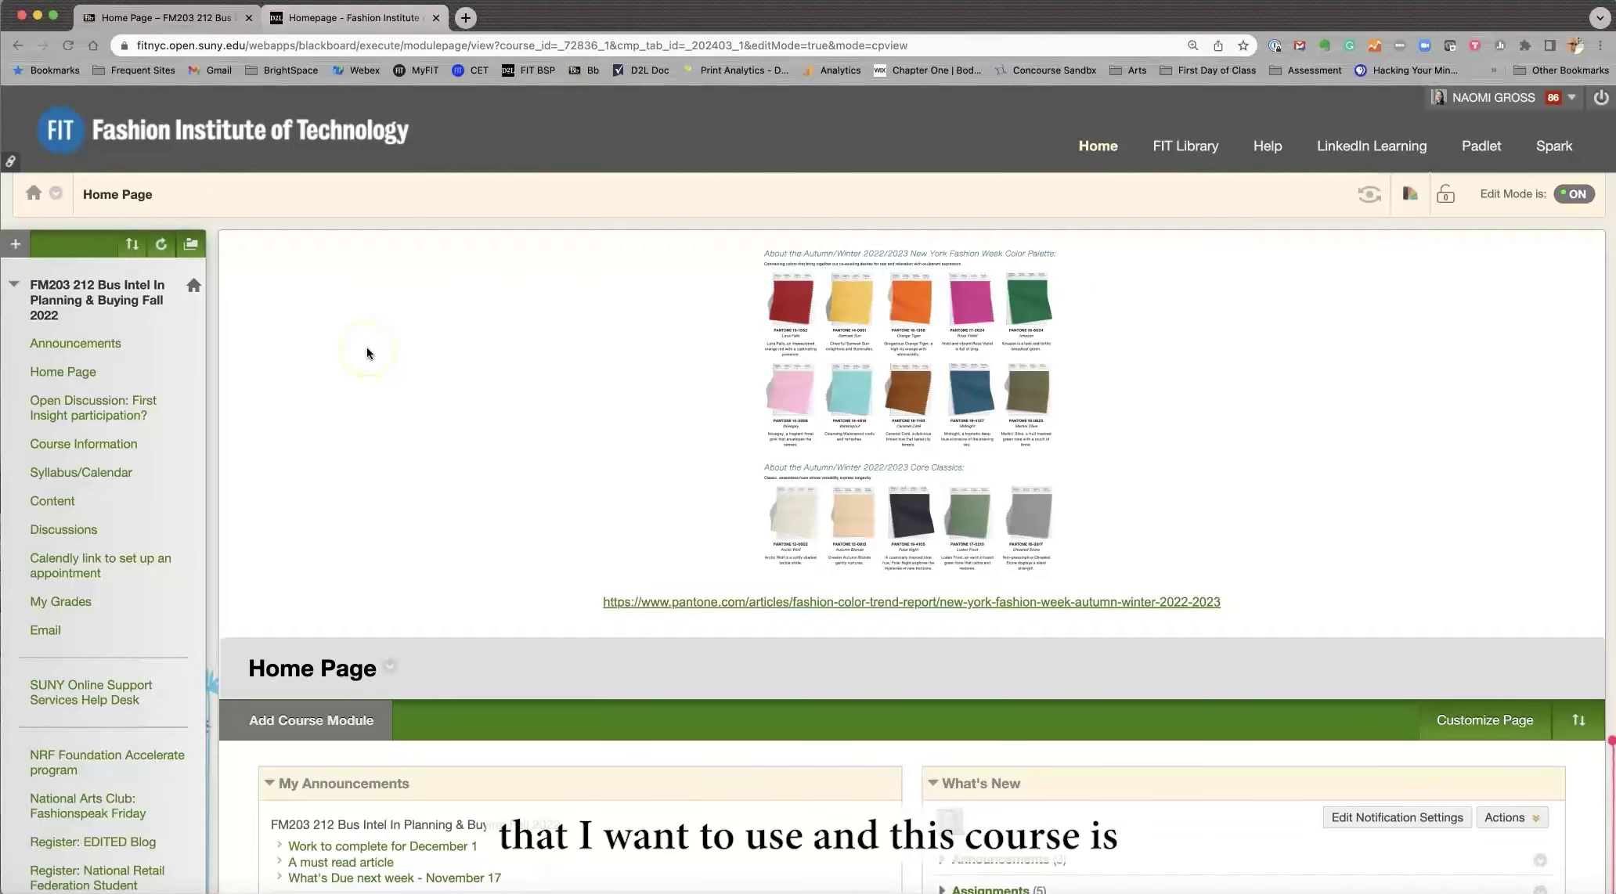
pyautogui.scroll(-6, 98, 516)
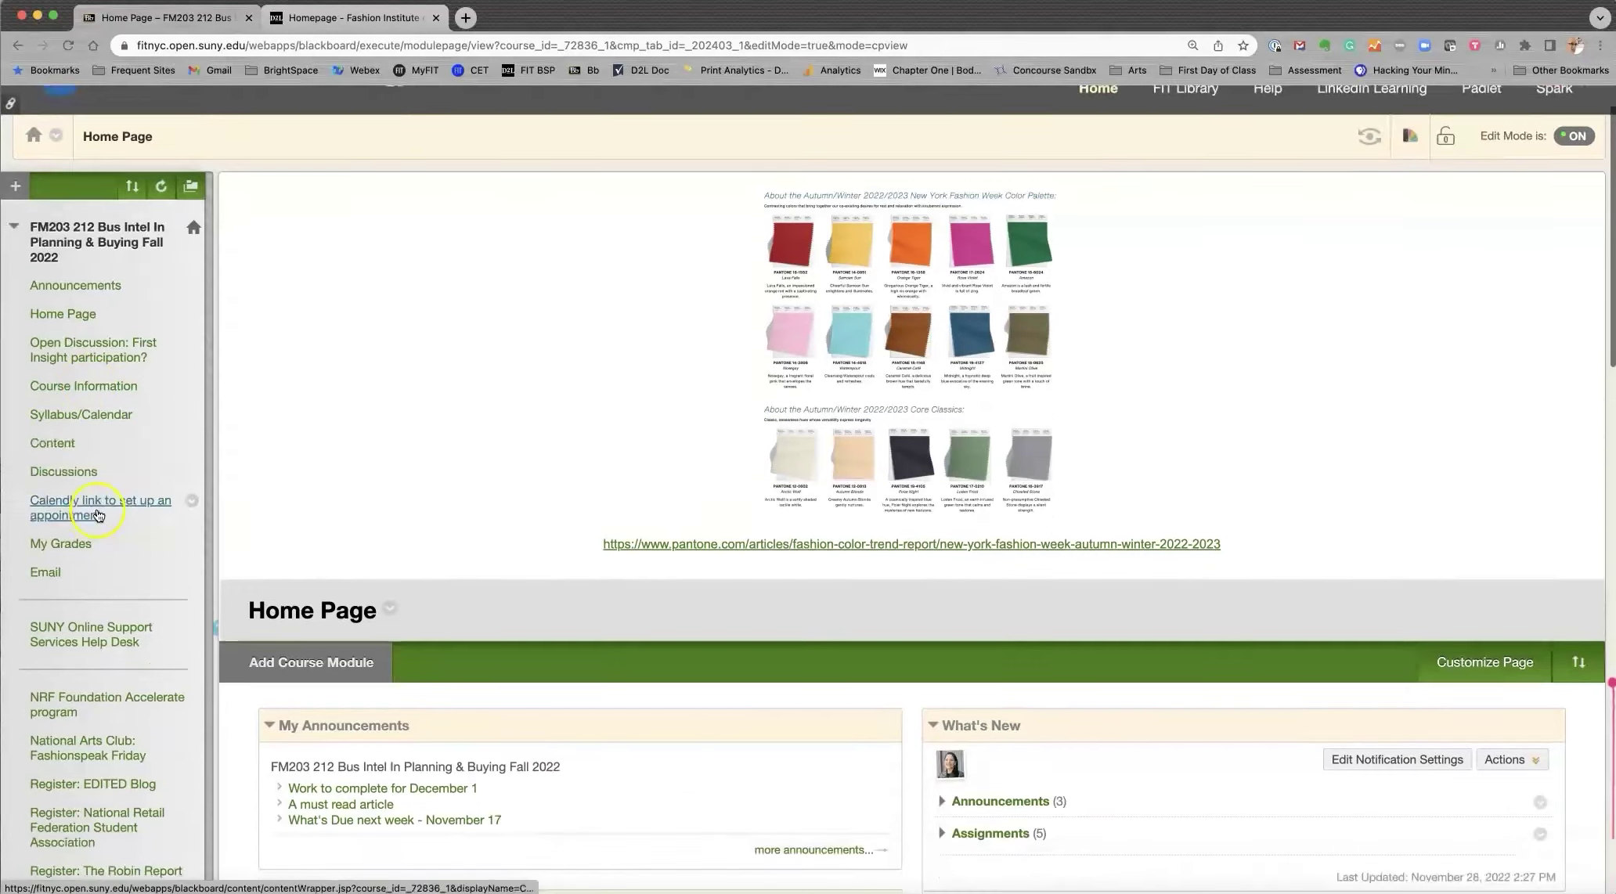
pyautogui.scroll(-4, 98, 515)
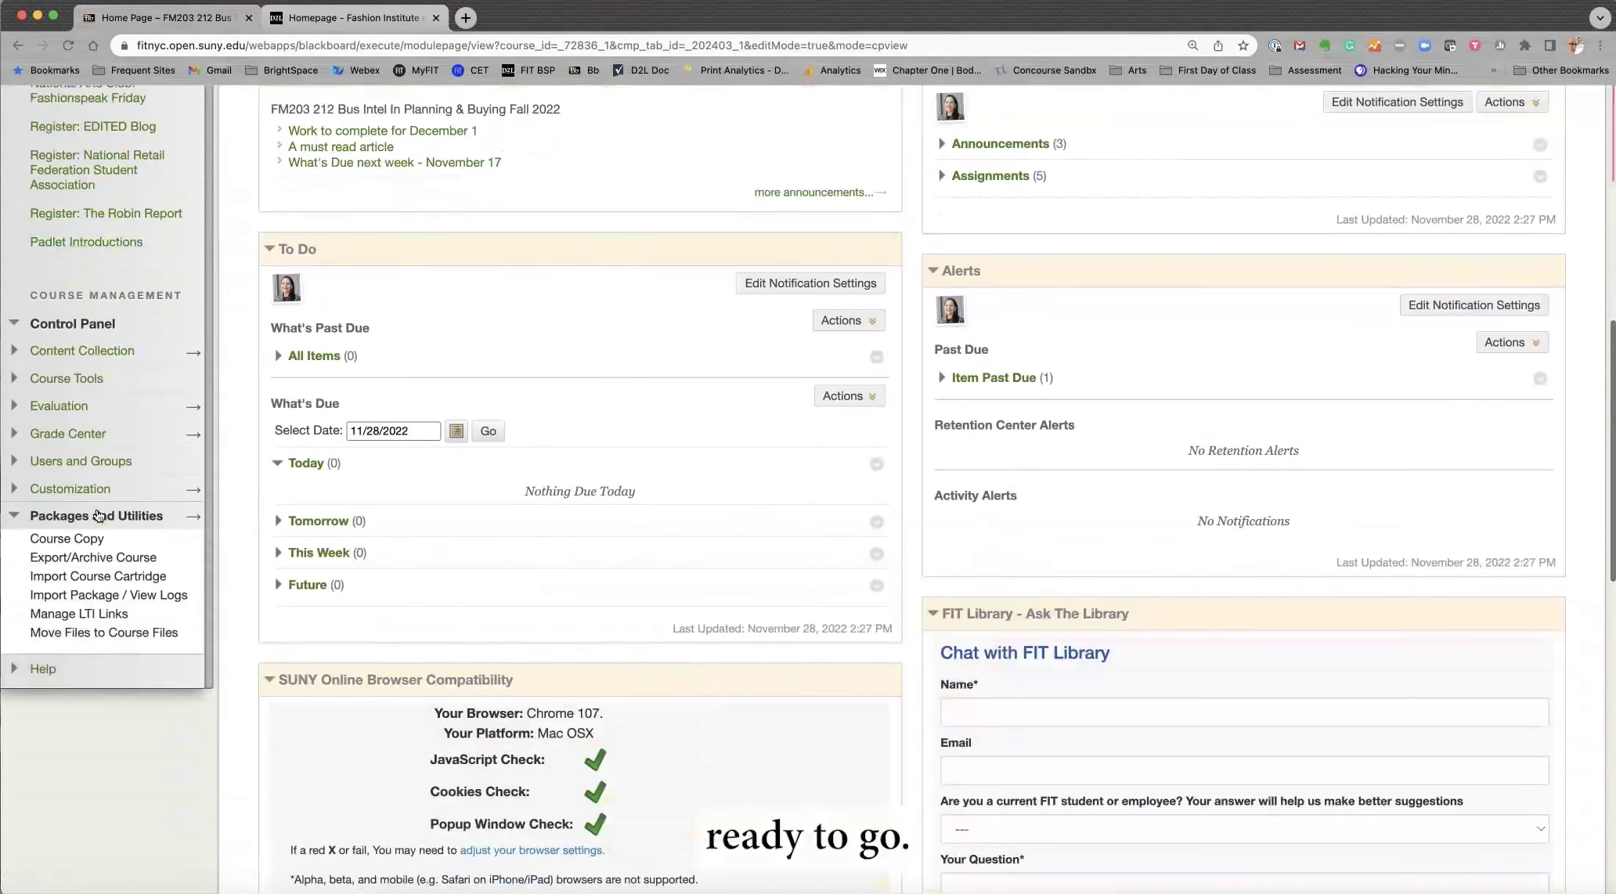
pyautogui.click(13, 475)
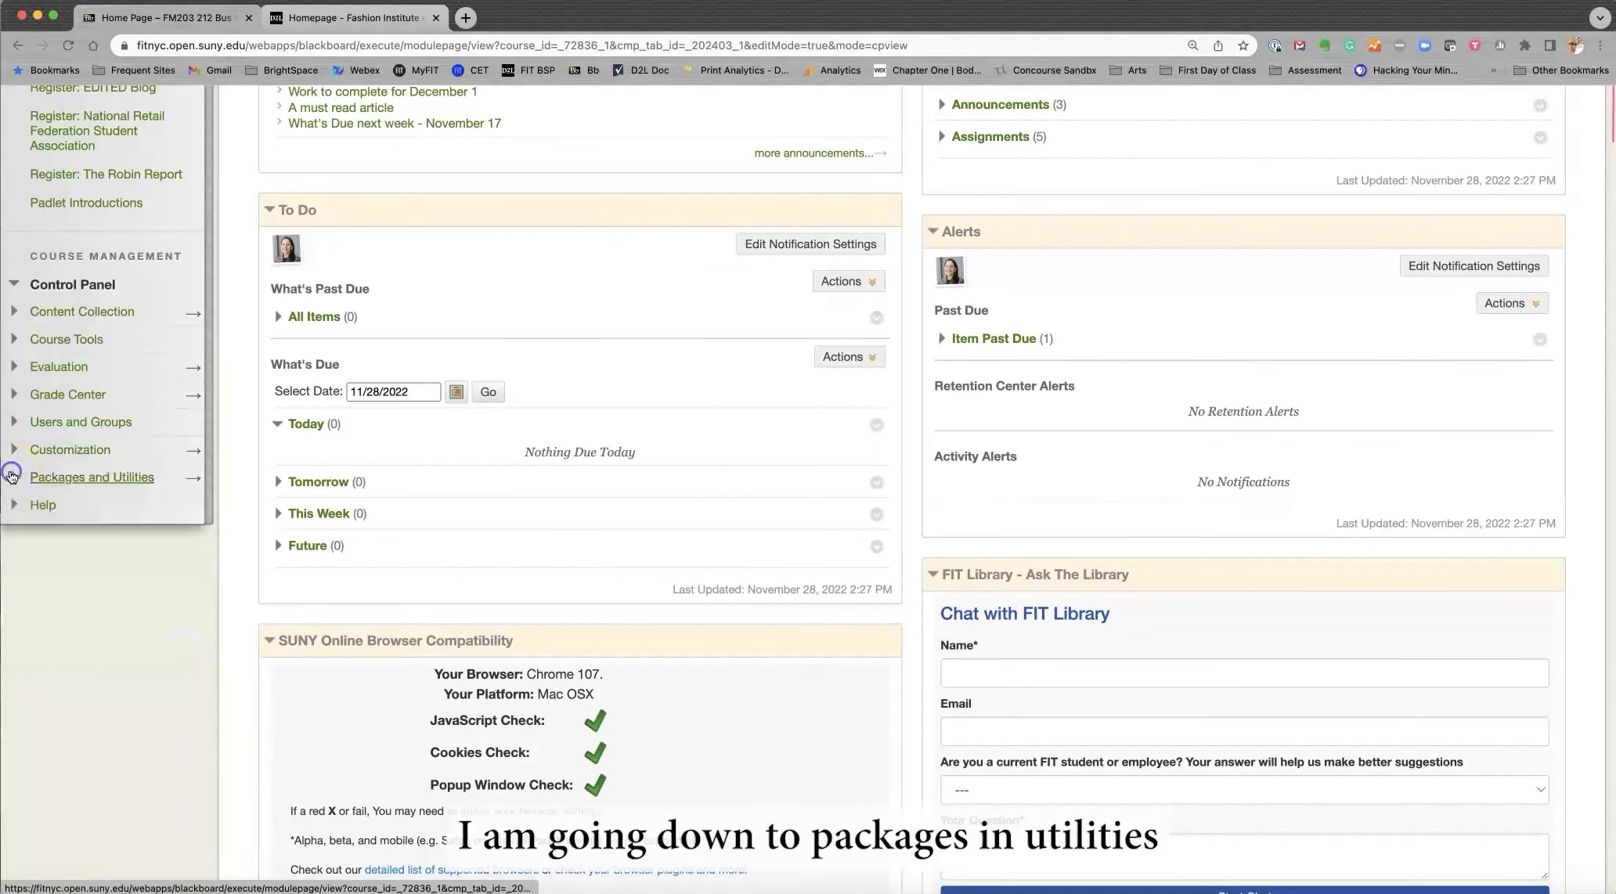
pyautogui.click(128, 486)
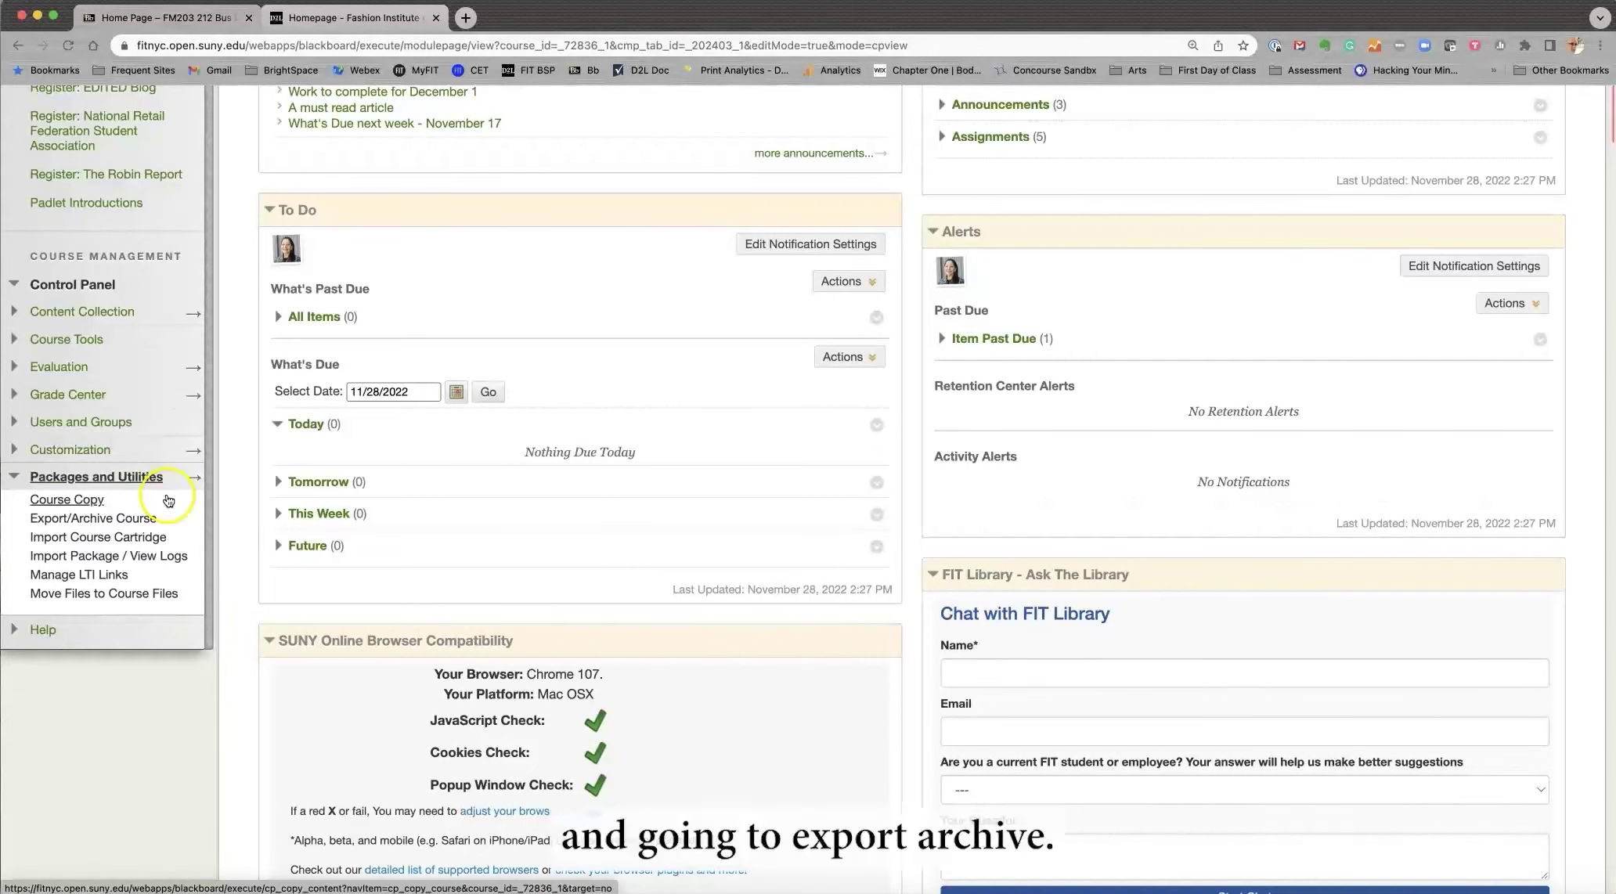
pyautogui.click(114, 520)
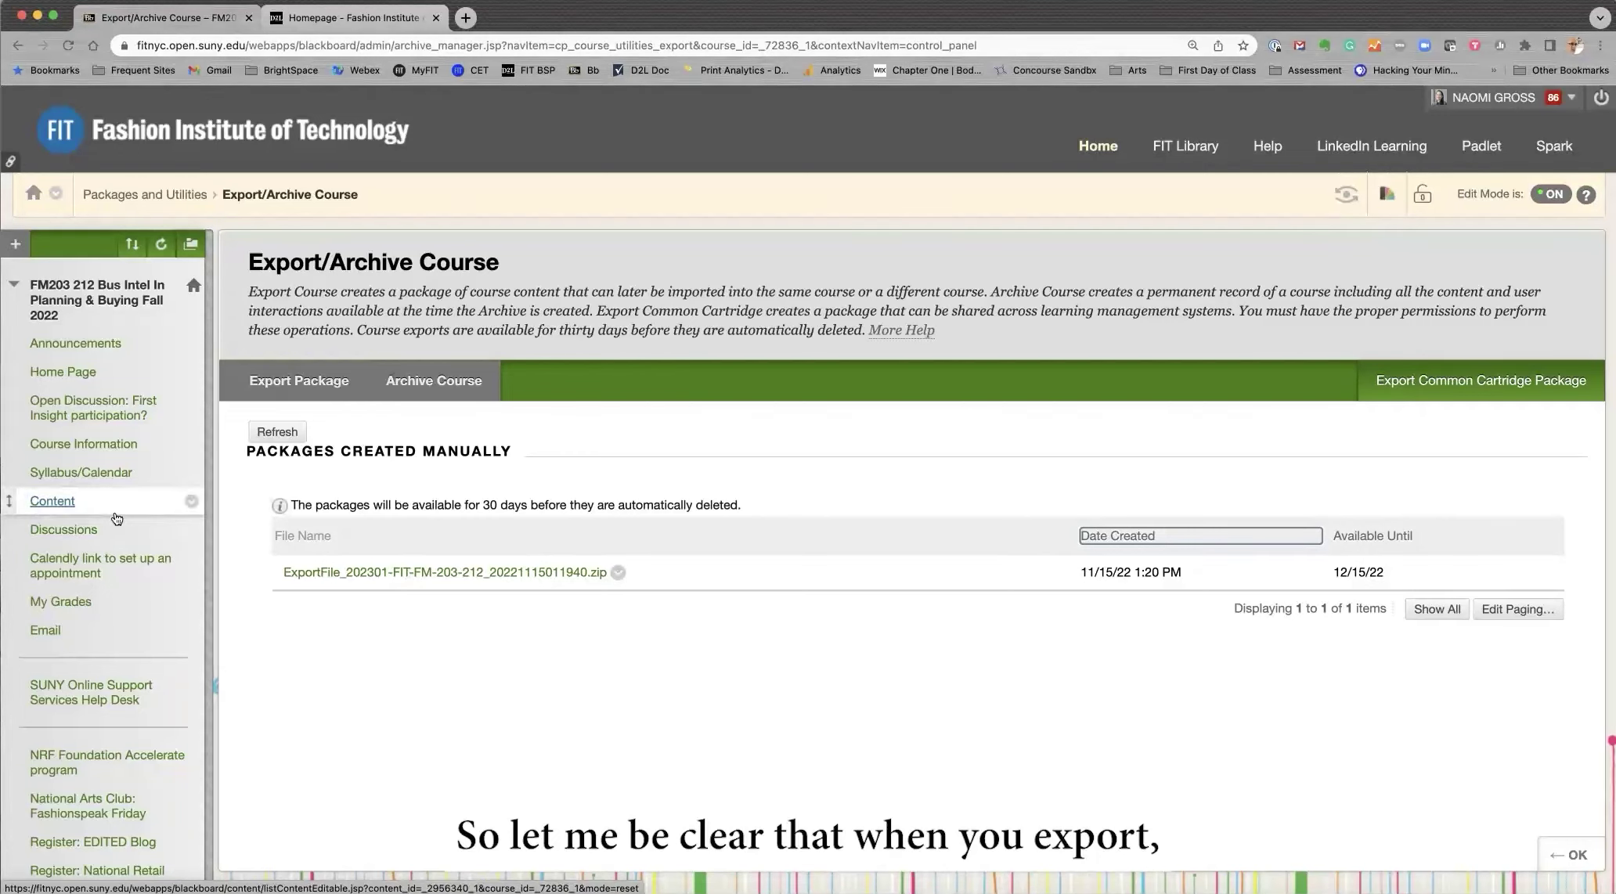
pyautogui.click(227, 360)
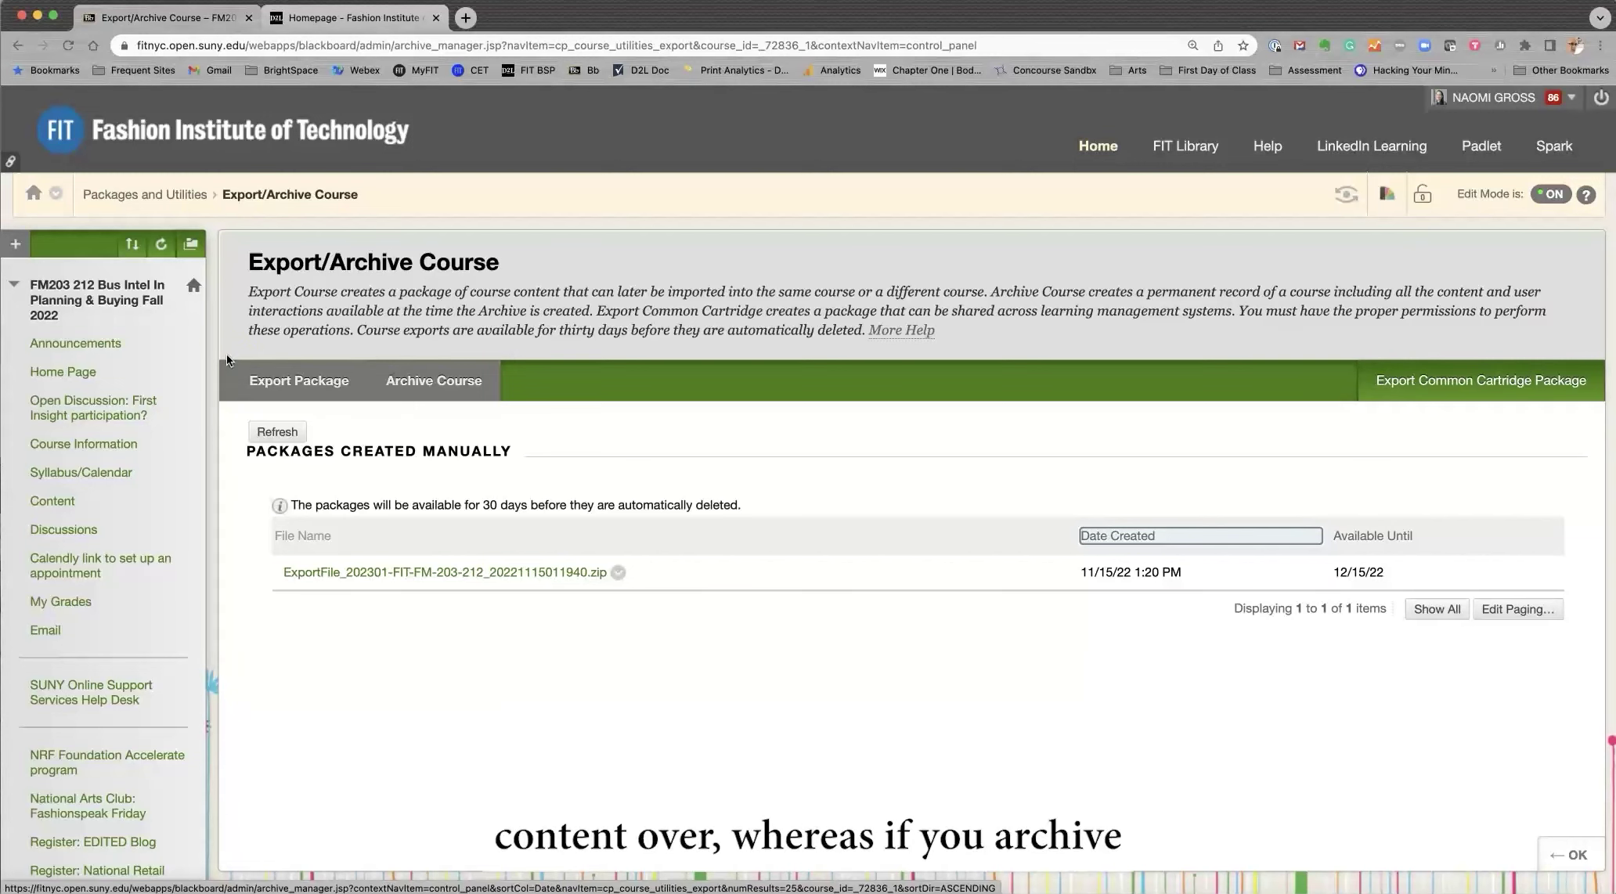
pyautogui.click(439, 382)
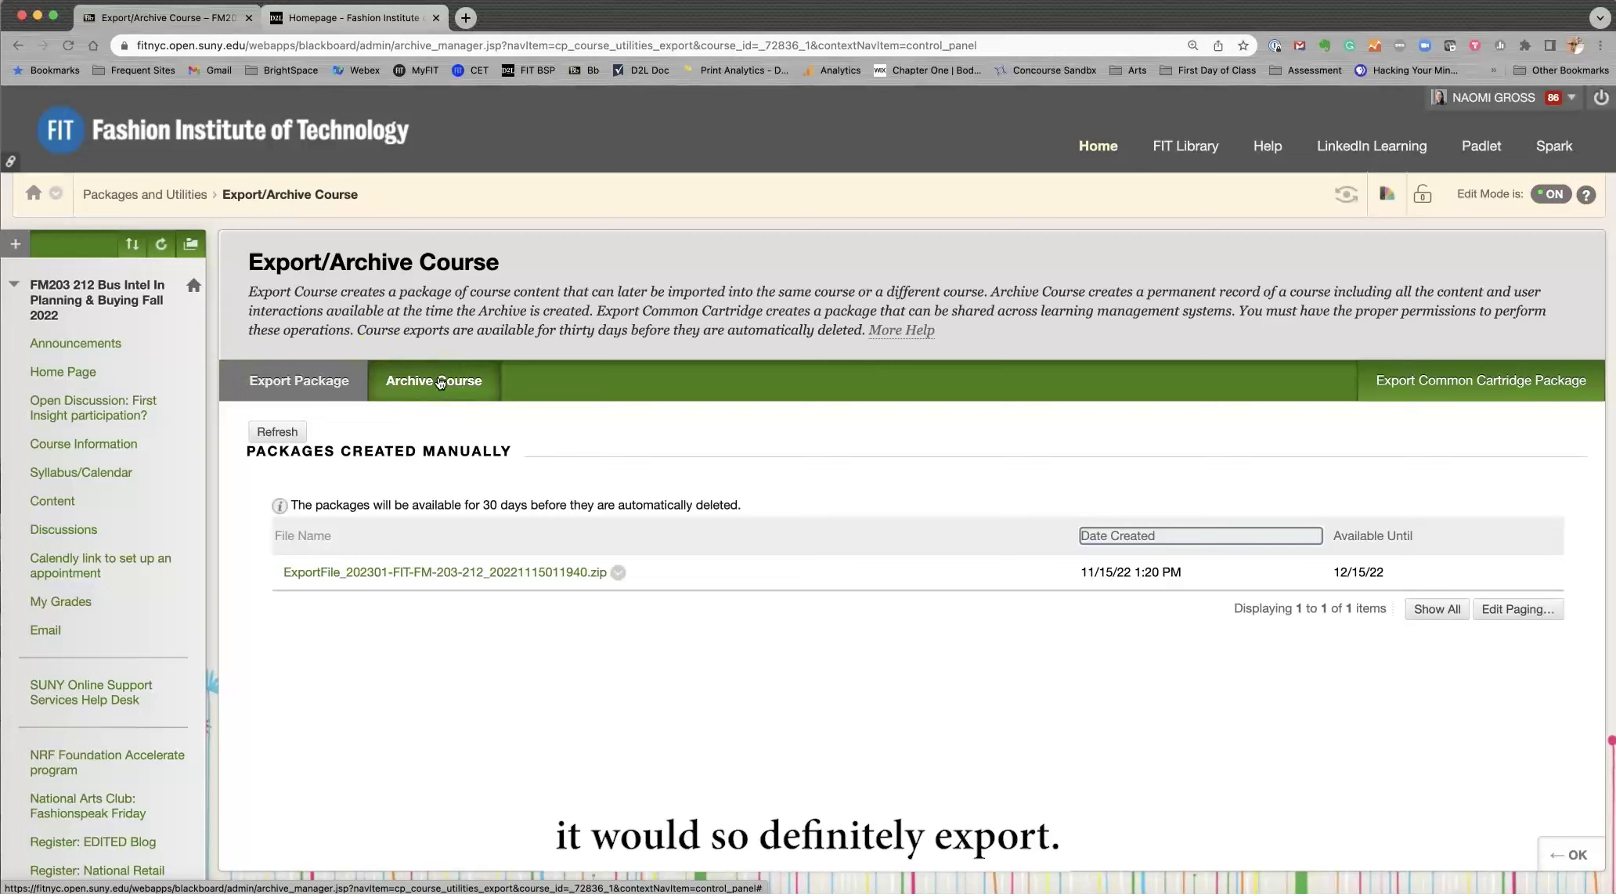
pyautogui.click(286, 383)
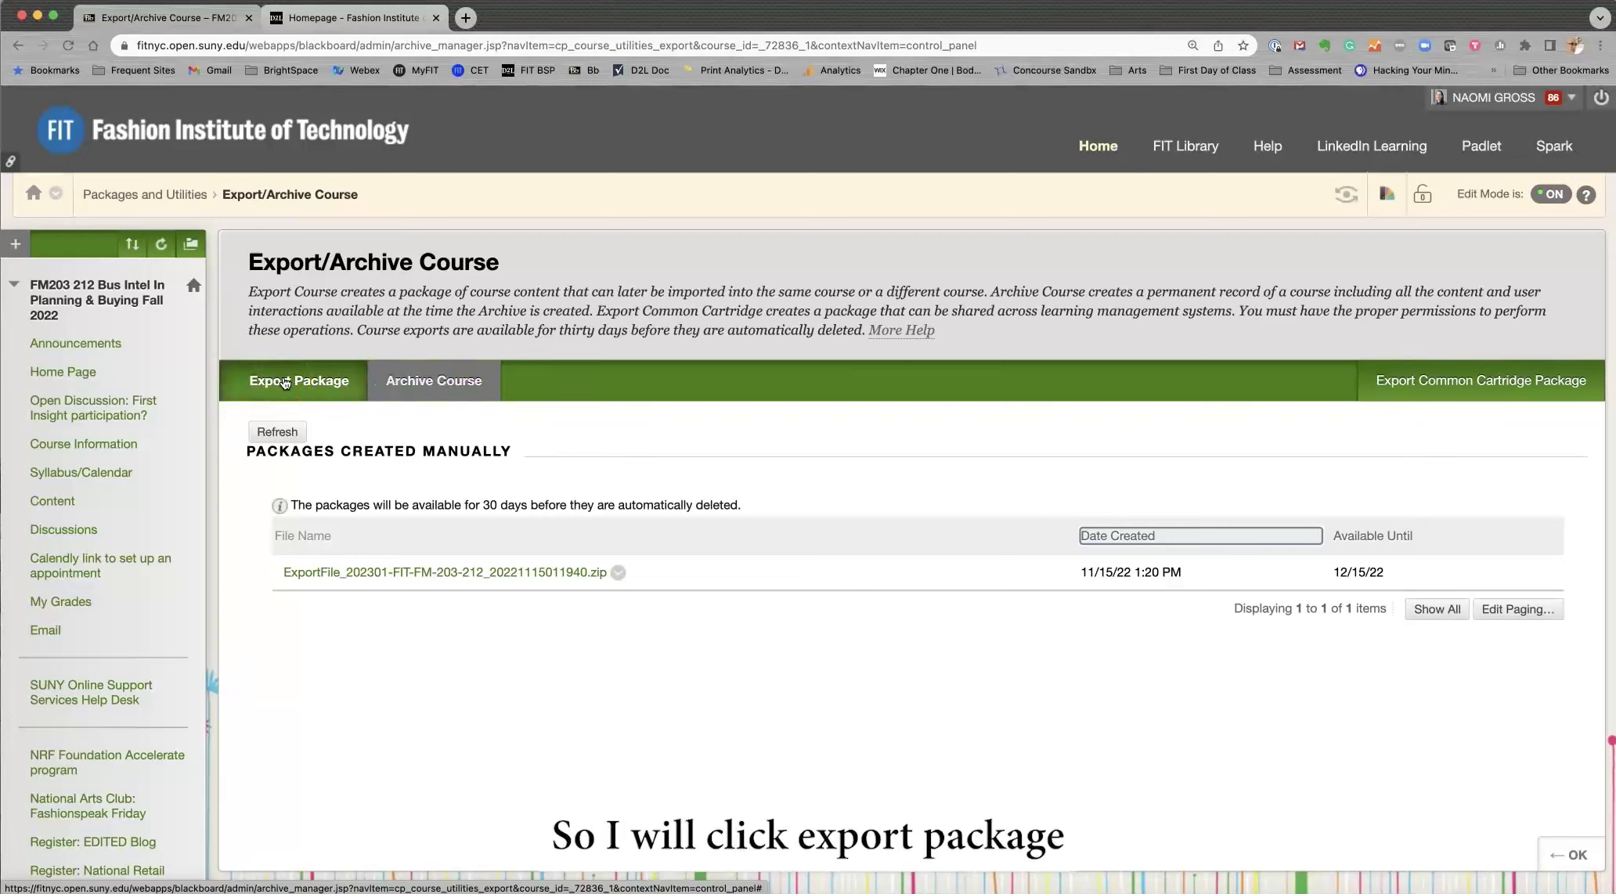
# Step: Create an export package with all course materials except Settings and submit it
pyautogui.click(285, 382)
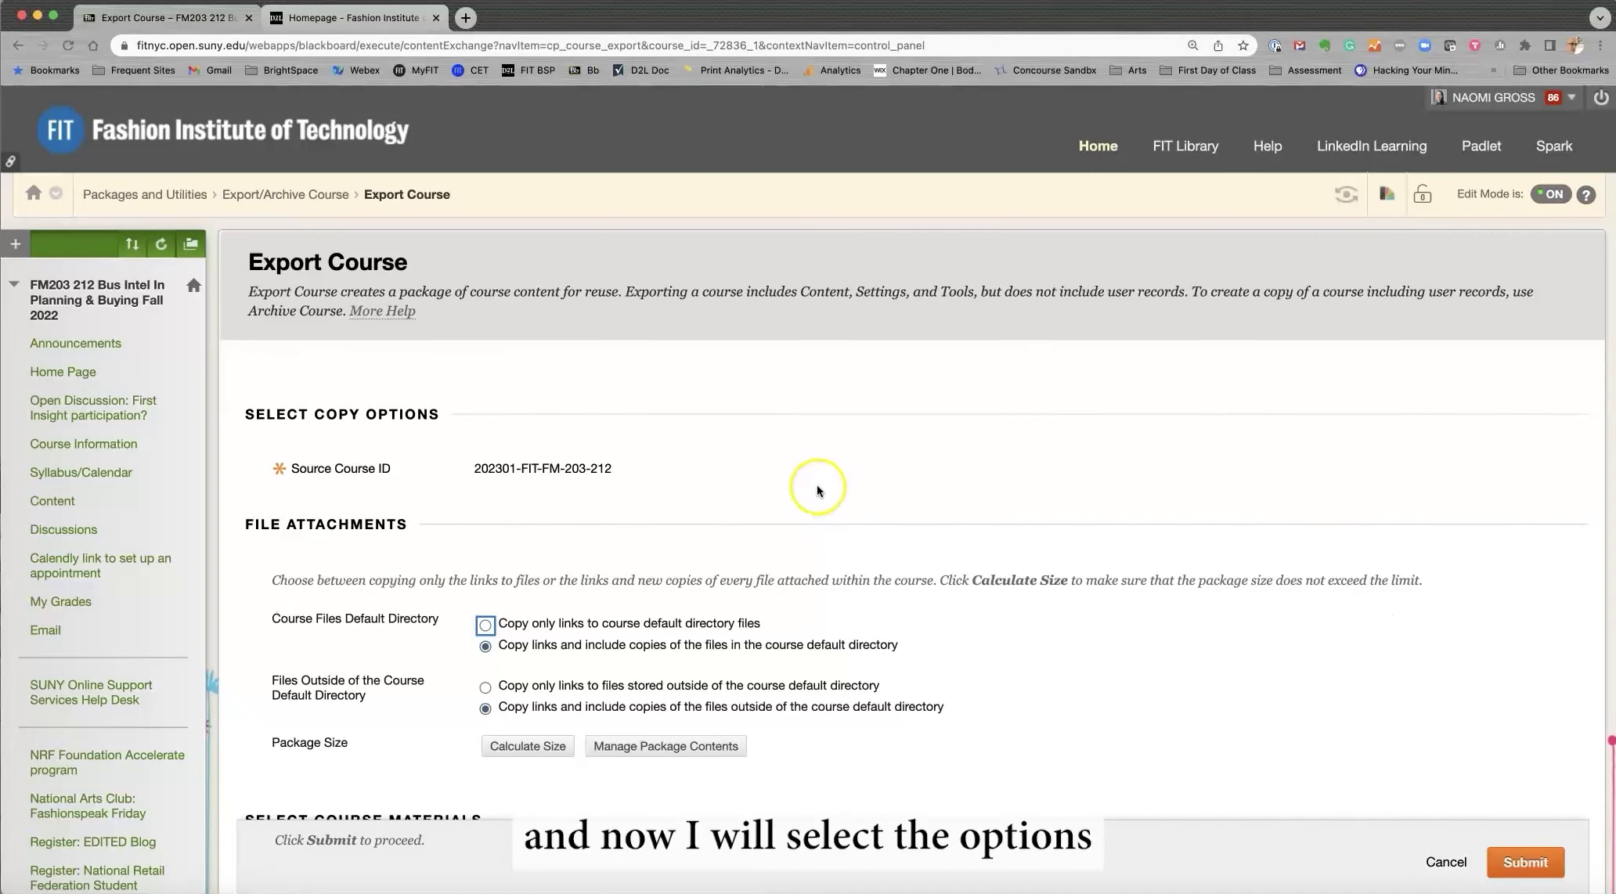
pyautogui.scroll(-3, 809, 490)
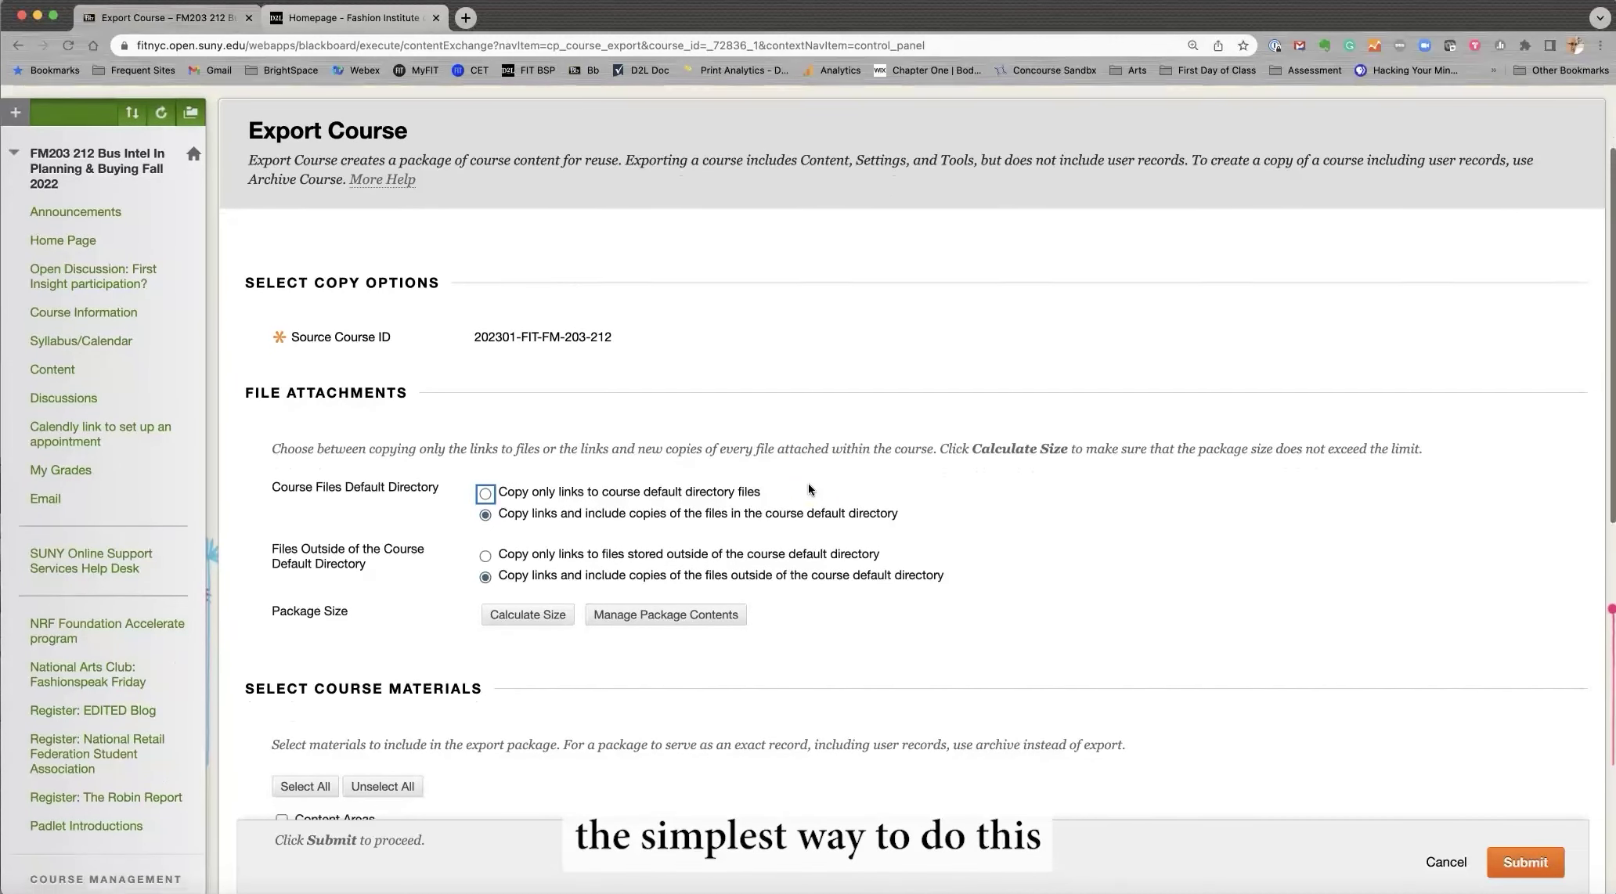
pyautogui.scroll(-10, 808, 489)
pyautogui.scroll(-3, 810, 488)
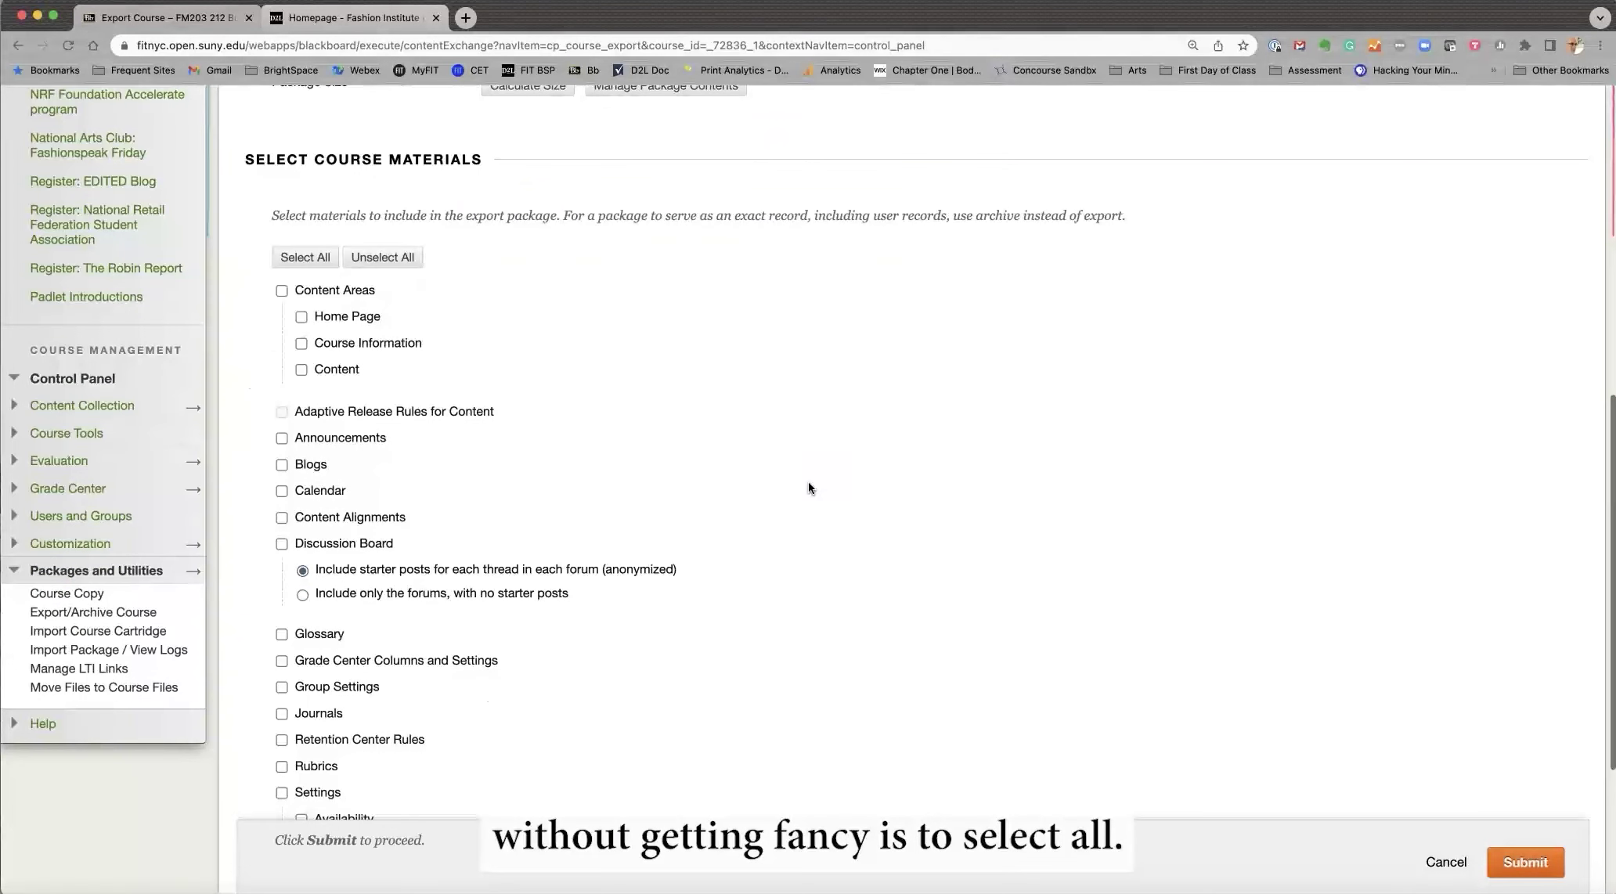
pyautogui.click(296, 261)
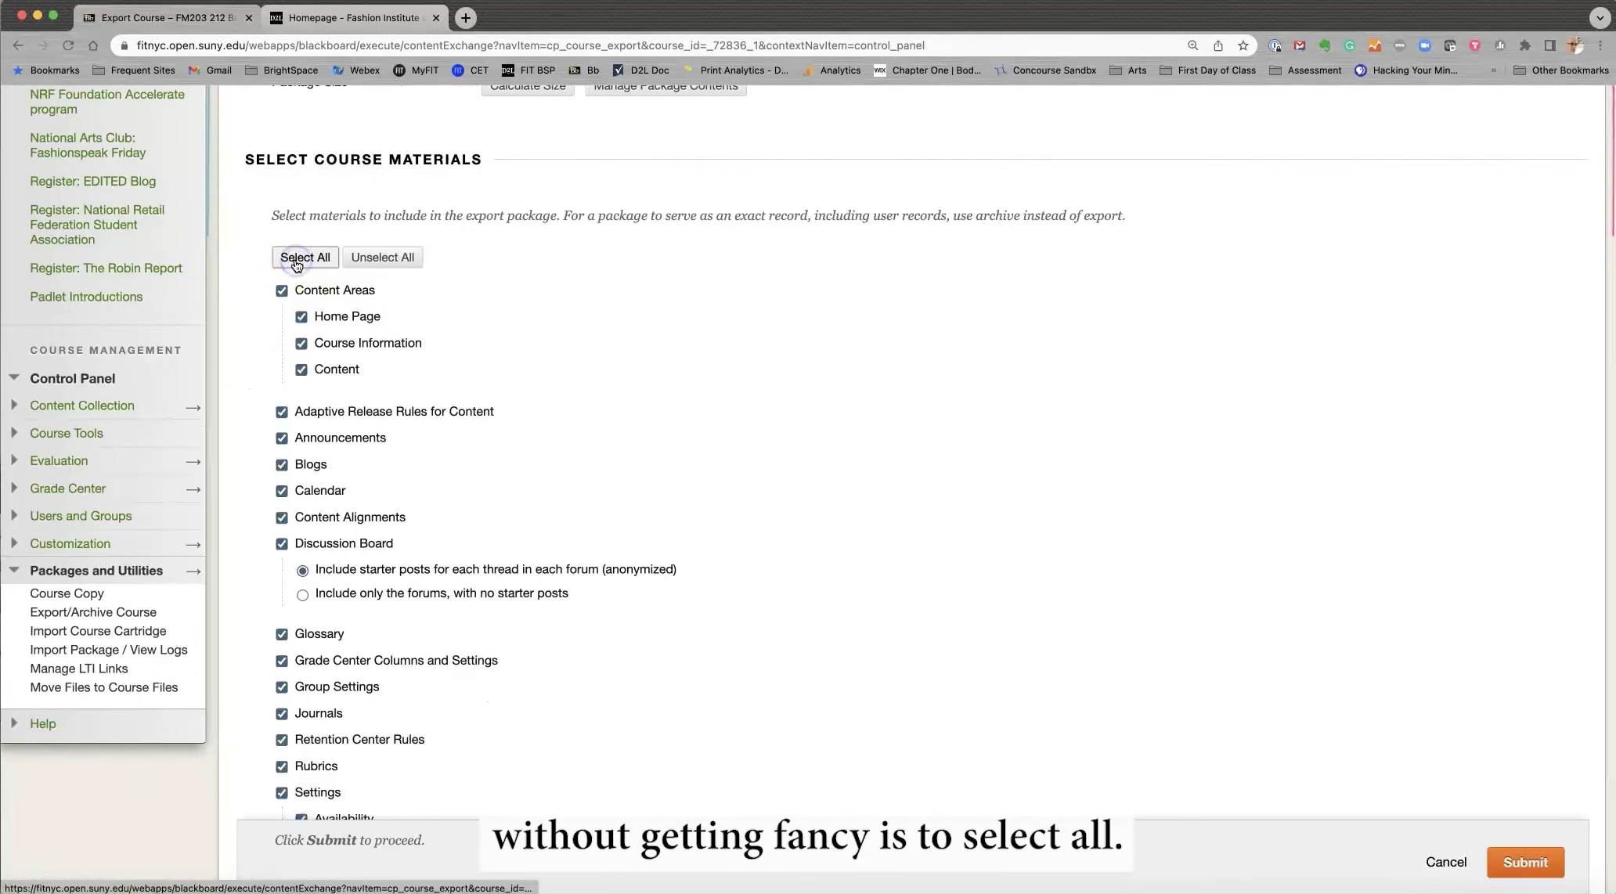
pyautogui.scroll(-4, 884, 516)
pyautogui.scroll(-2, 885, 516)
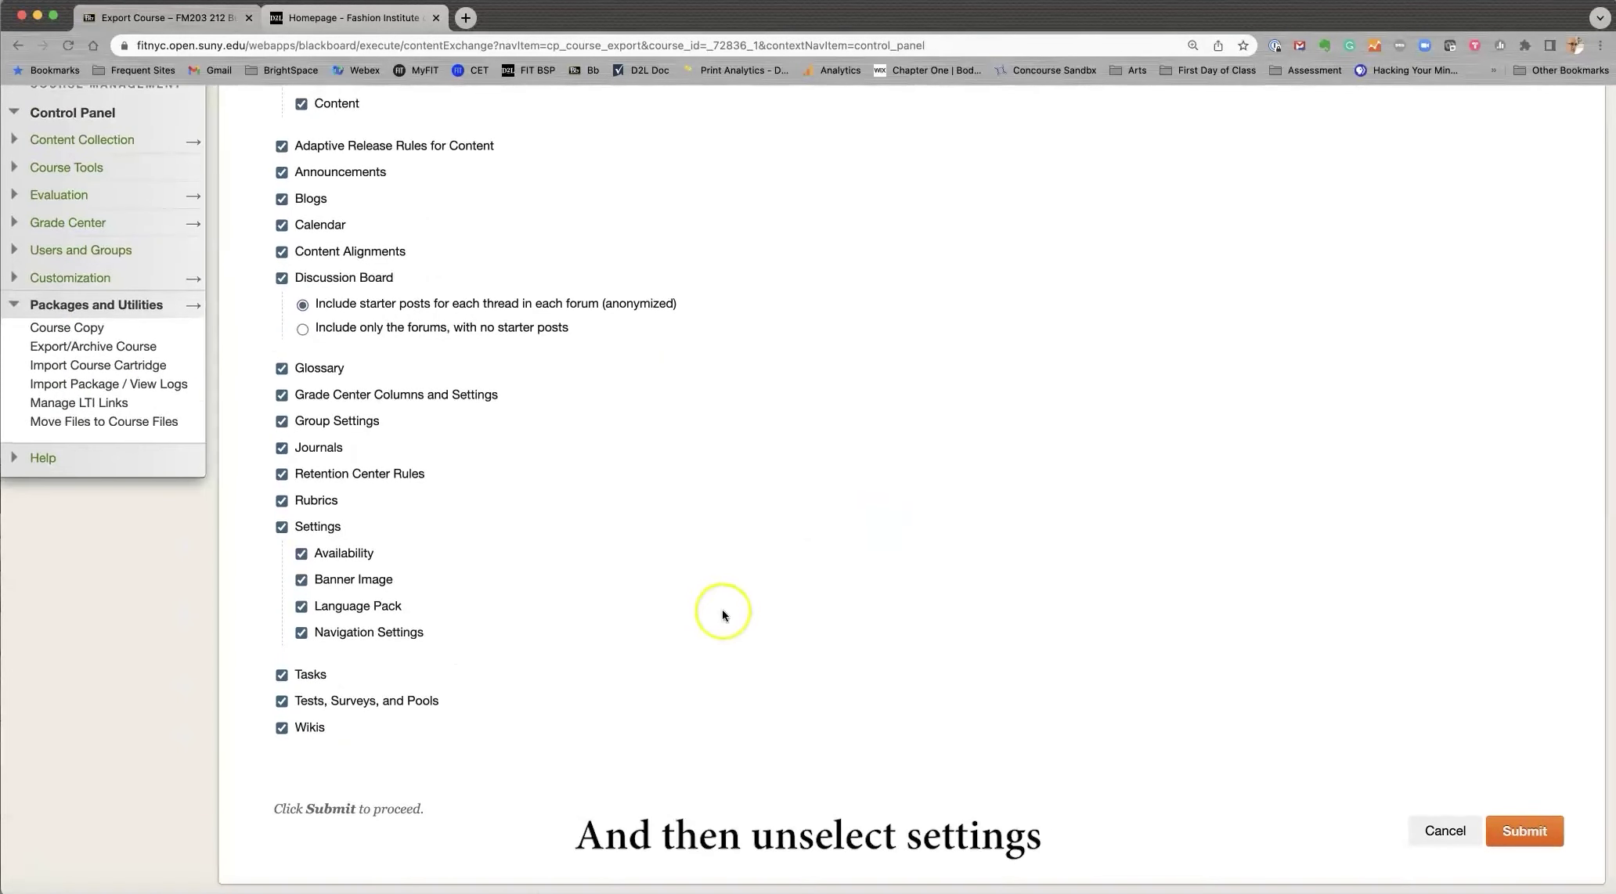
pyautogui.click(278, 529)
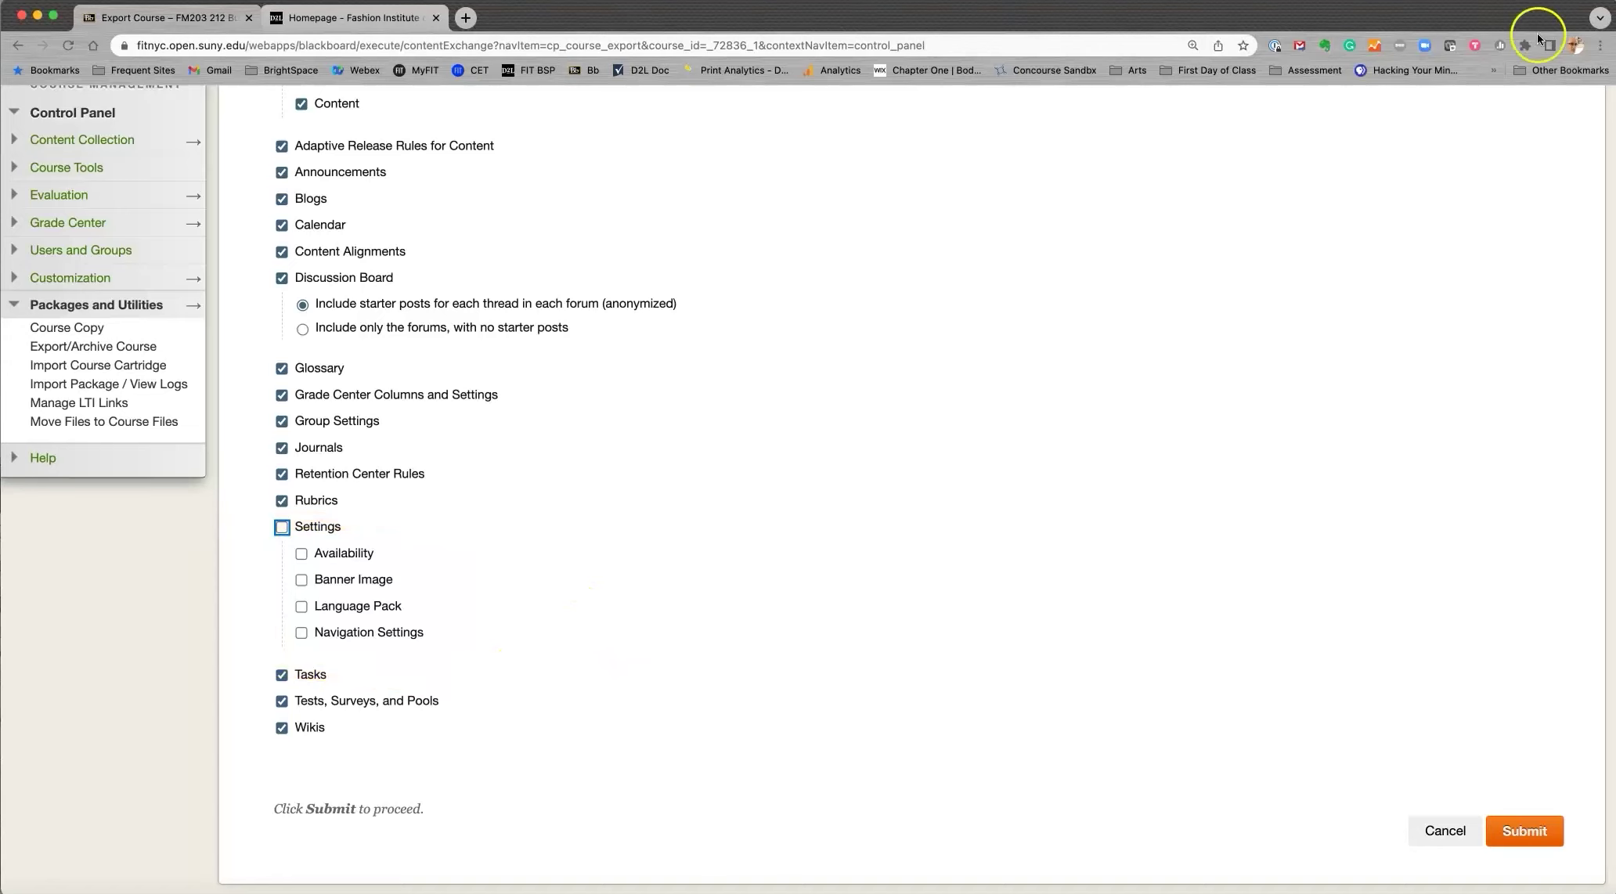
pyautogui.scroll(3, 458, 500)
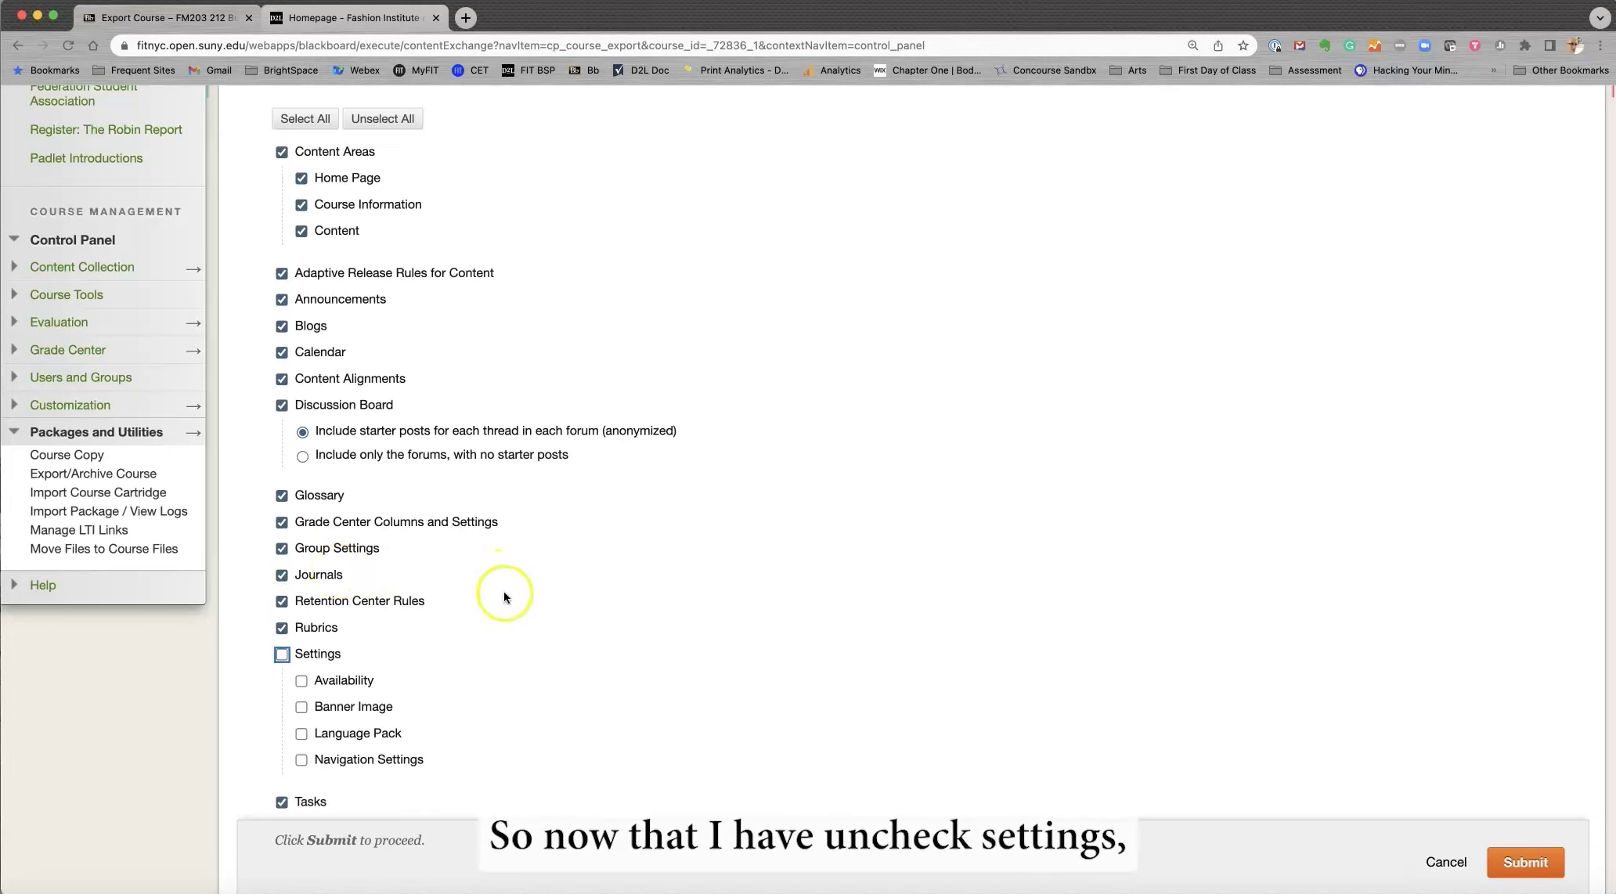
pyautogui.click(1523, 863)
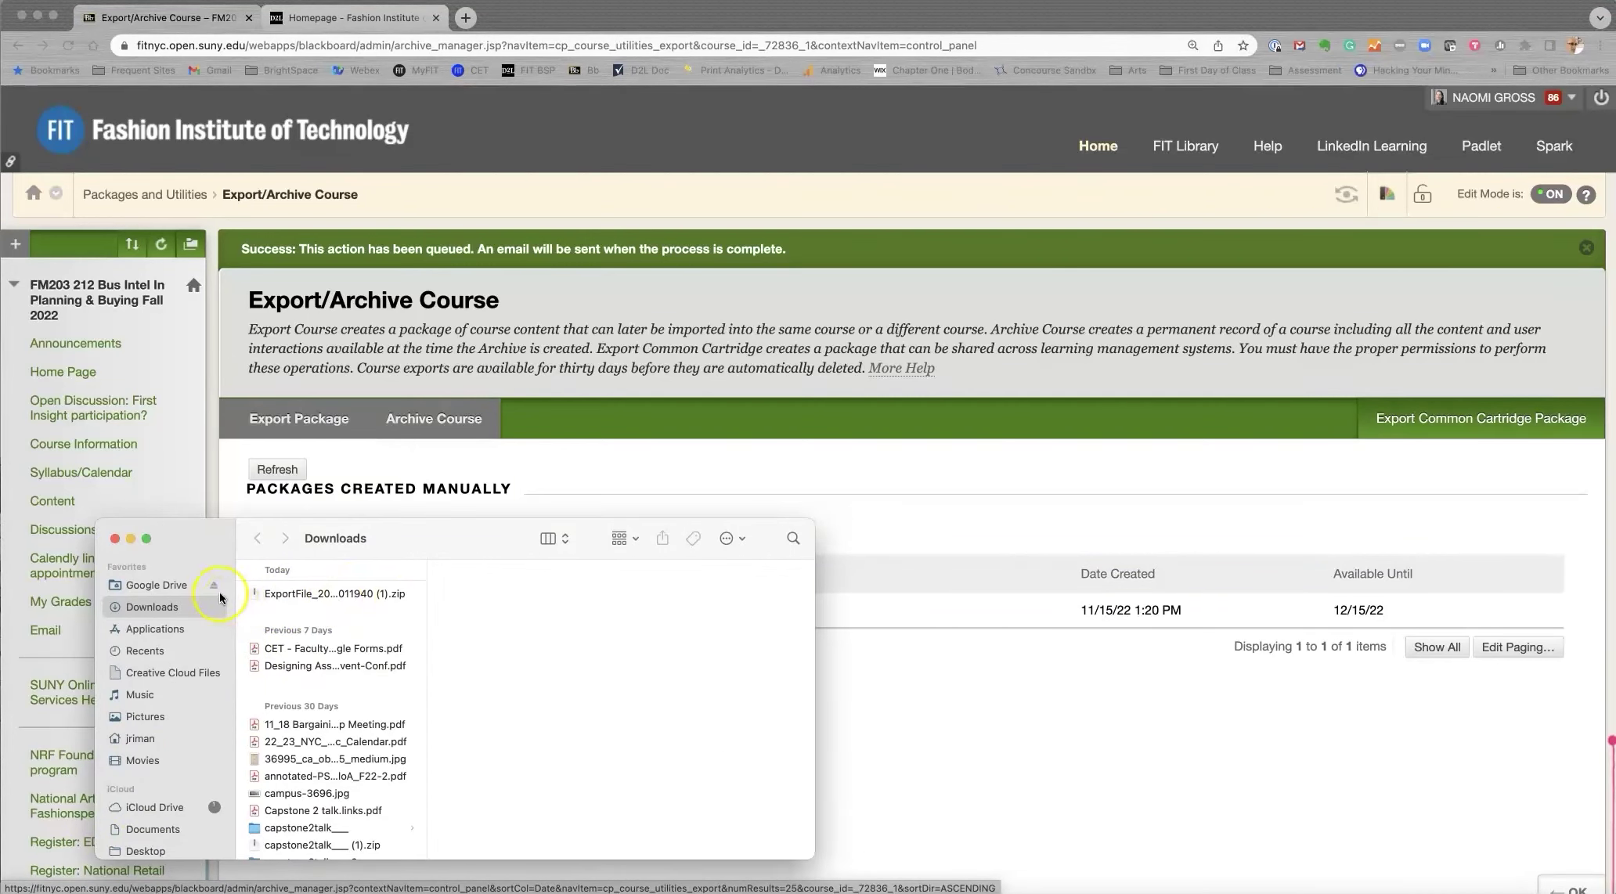
# Step: Widen Finder's Name column to read the full ExportFile_202301-FIT-FM-203-212 zip name
pyautogui.moveTo(425, 607); pyautogui.dragTo(641, 614)
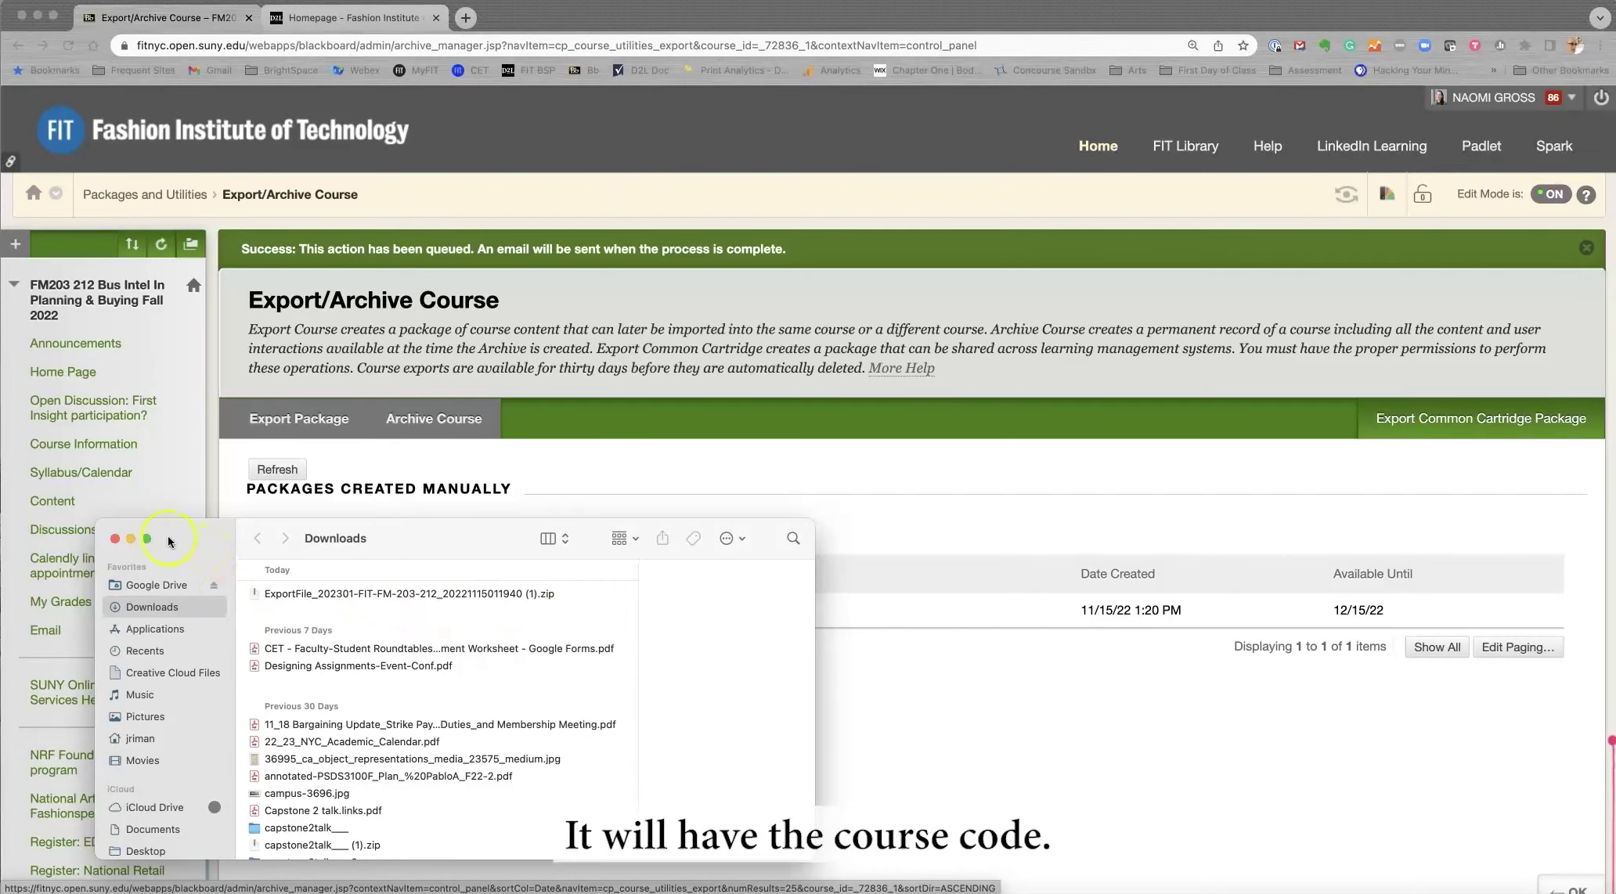
# Step: Switch to Brightspace and open the instructor's sandbox course home page
pyautogui.click(308, 27)
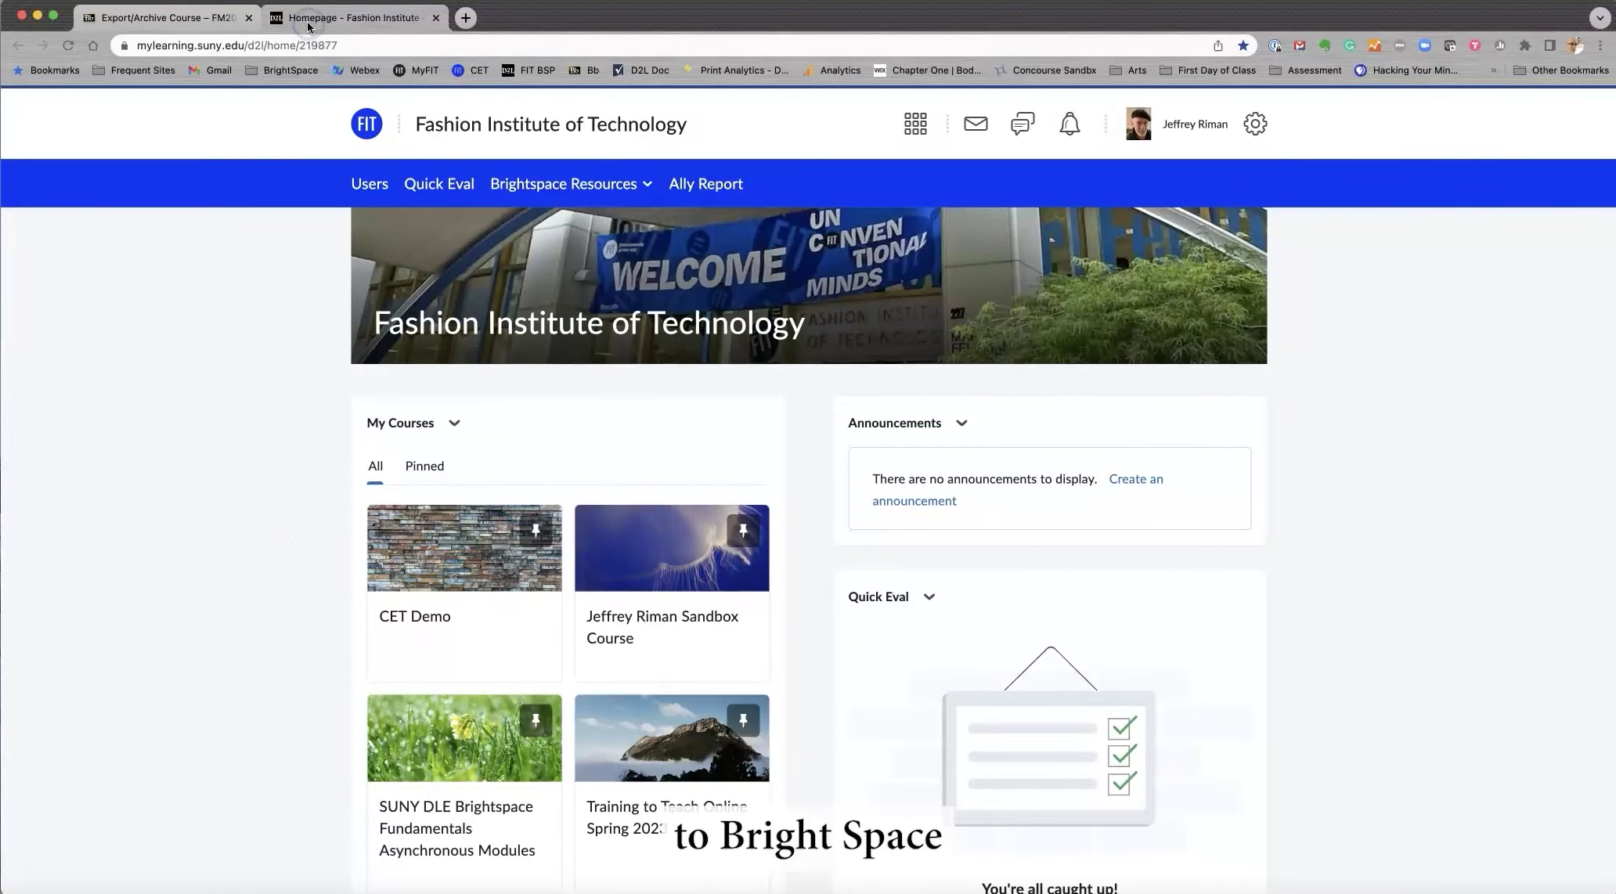
pyautogui.click(590, 431)
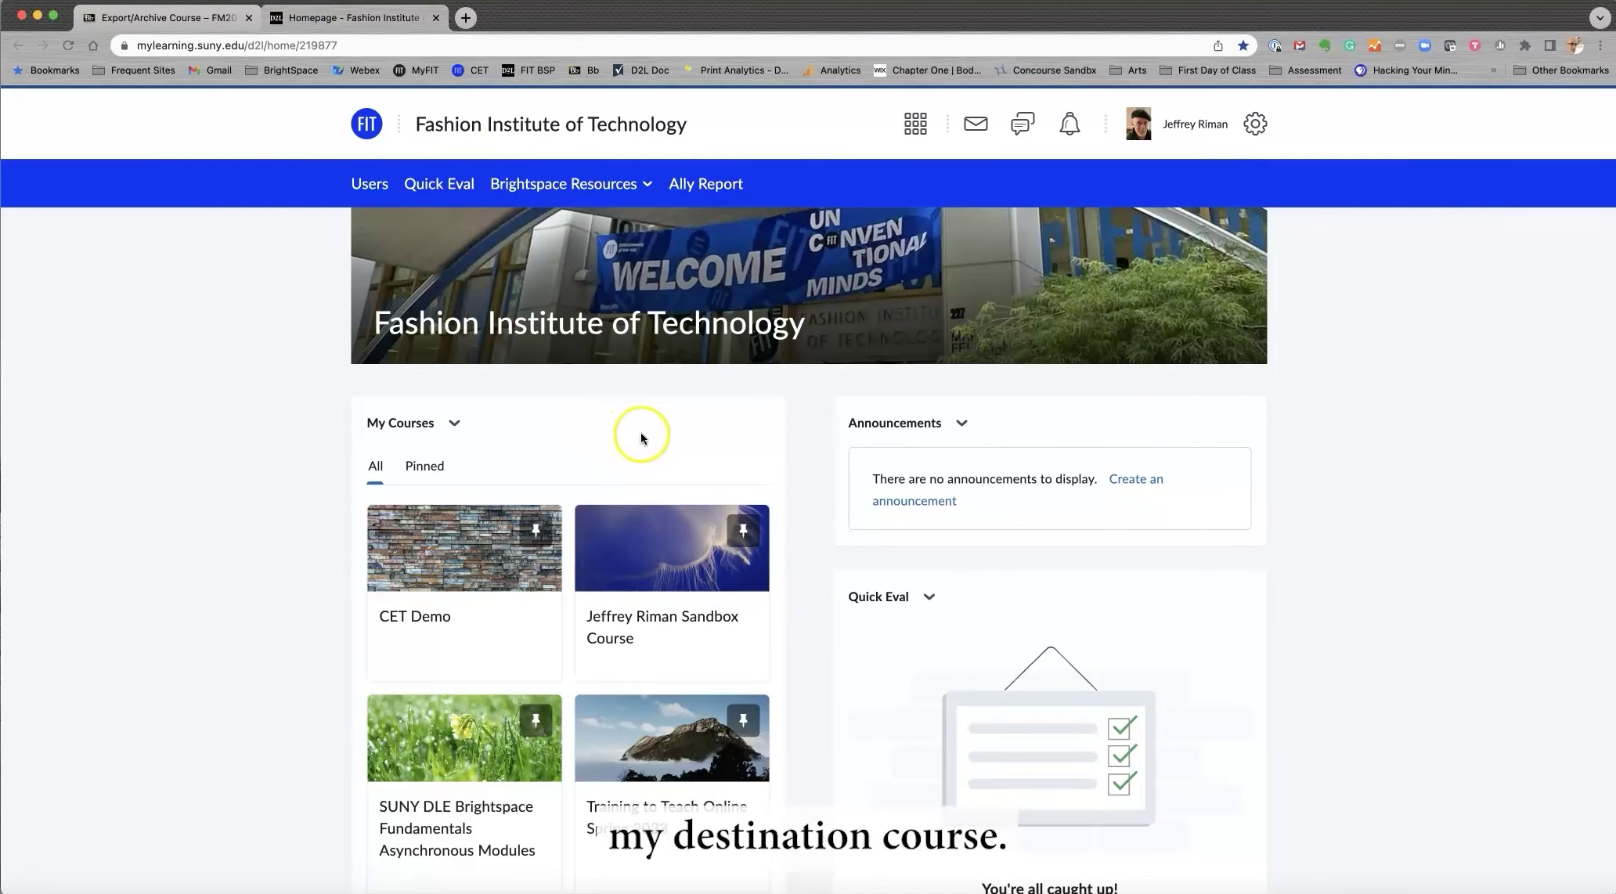
pyautogui.click(657, 568)
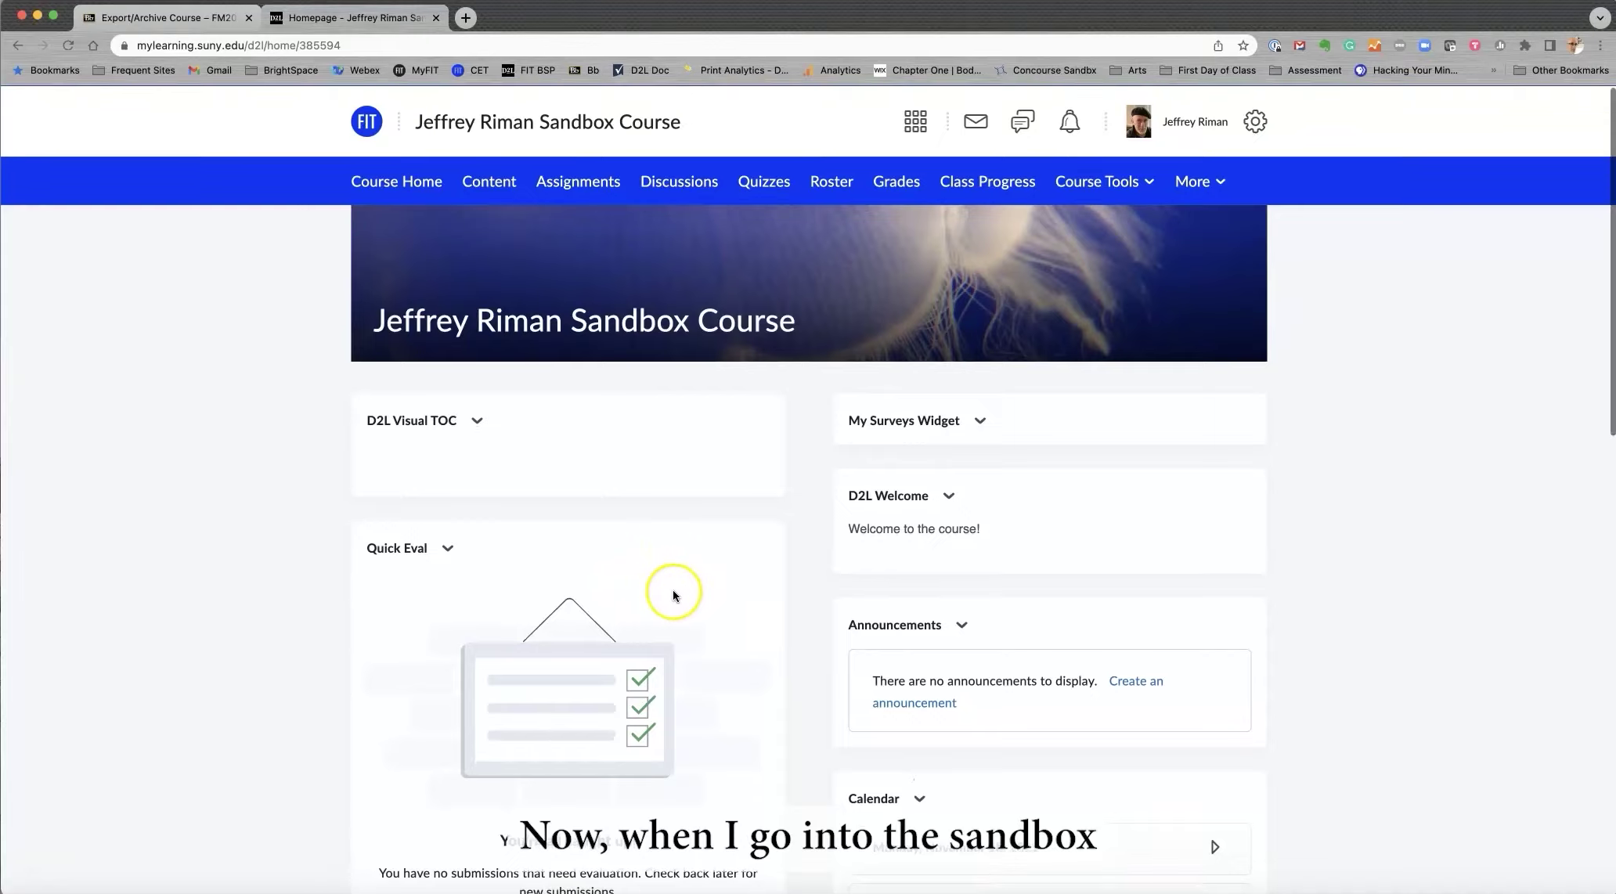
pyautogui.scroll(-8, 672, 595)
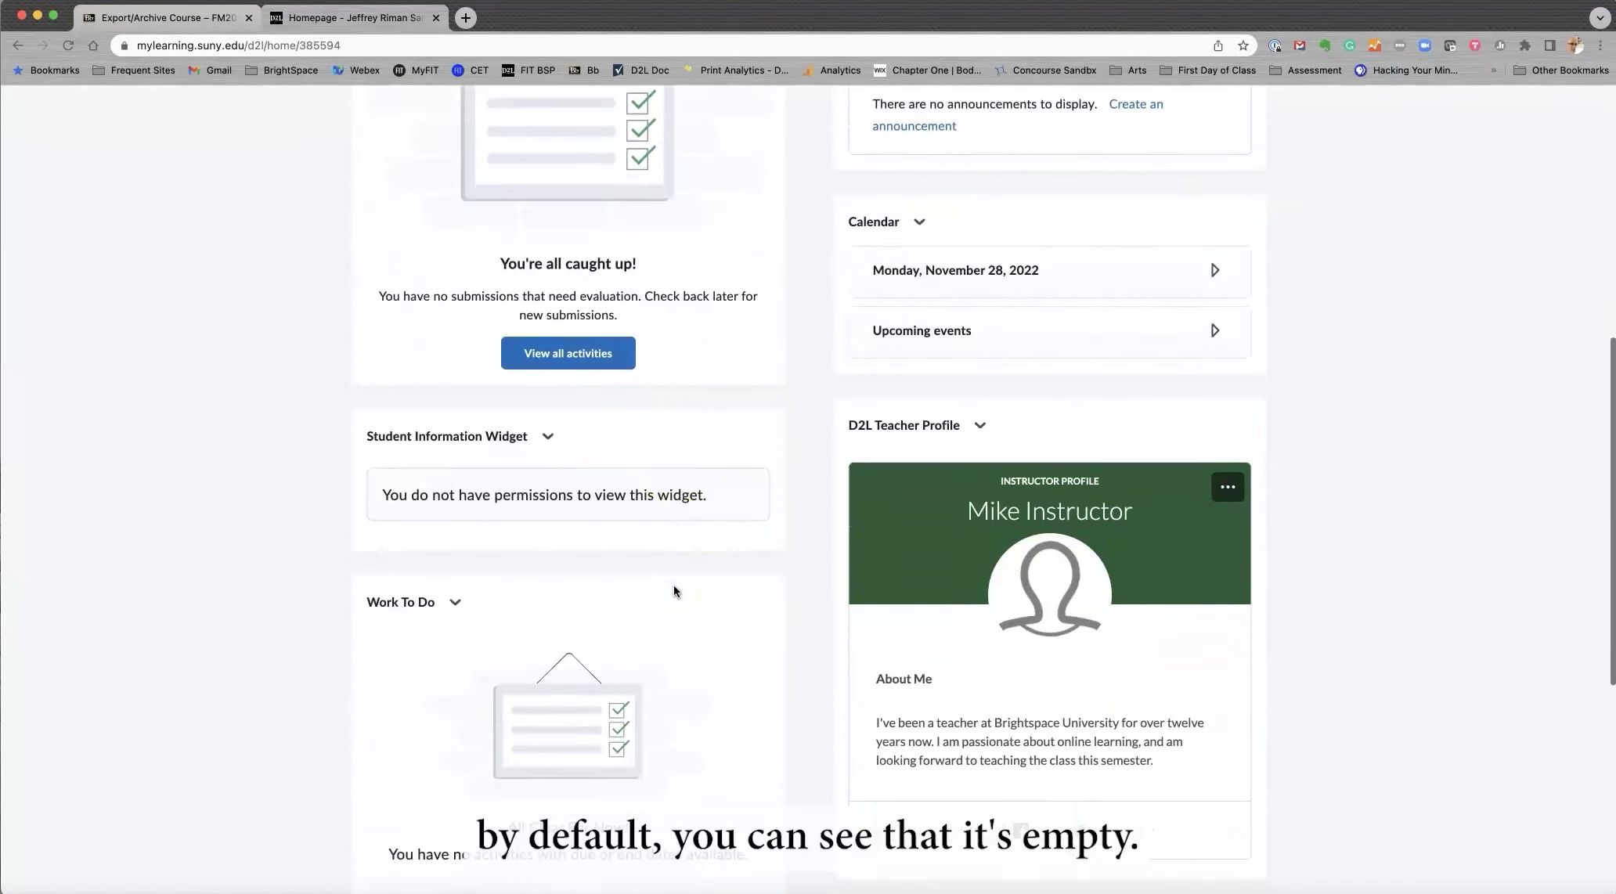
pyautogui.scroll(7, 673, 588)
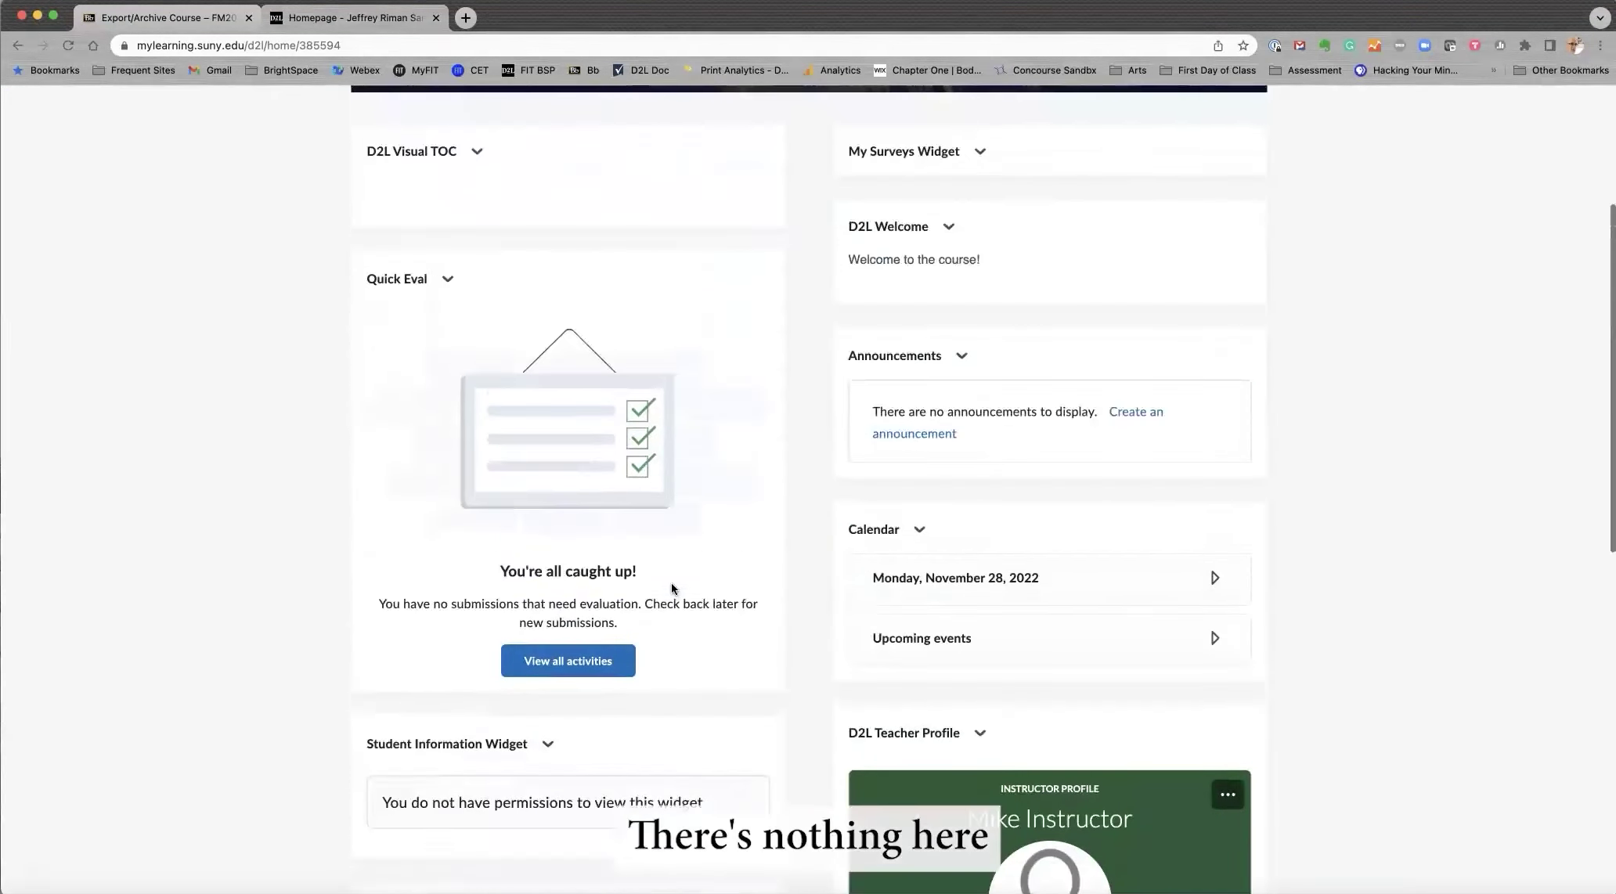
pyautogui.scroll(4, 672, 588)
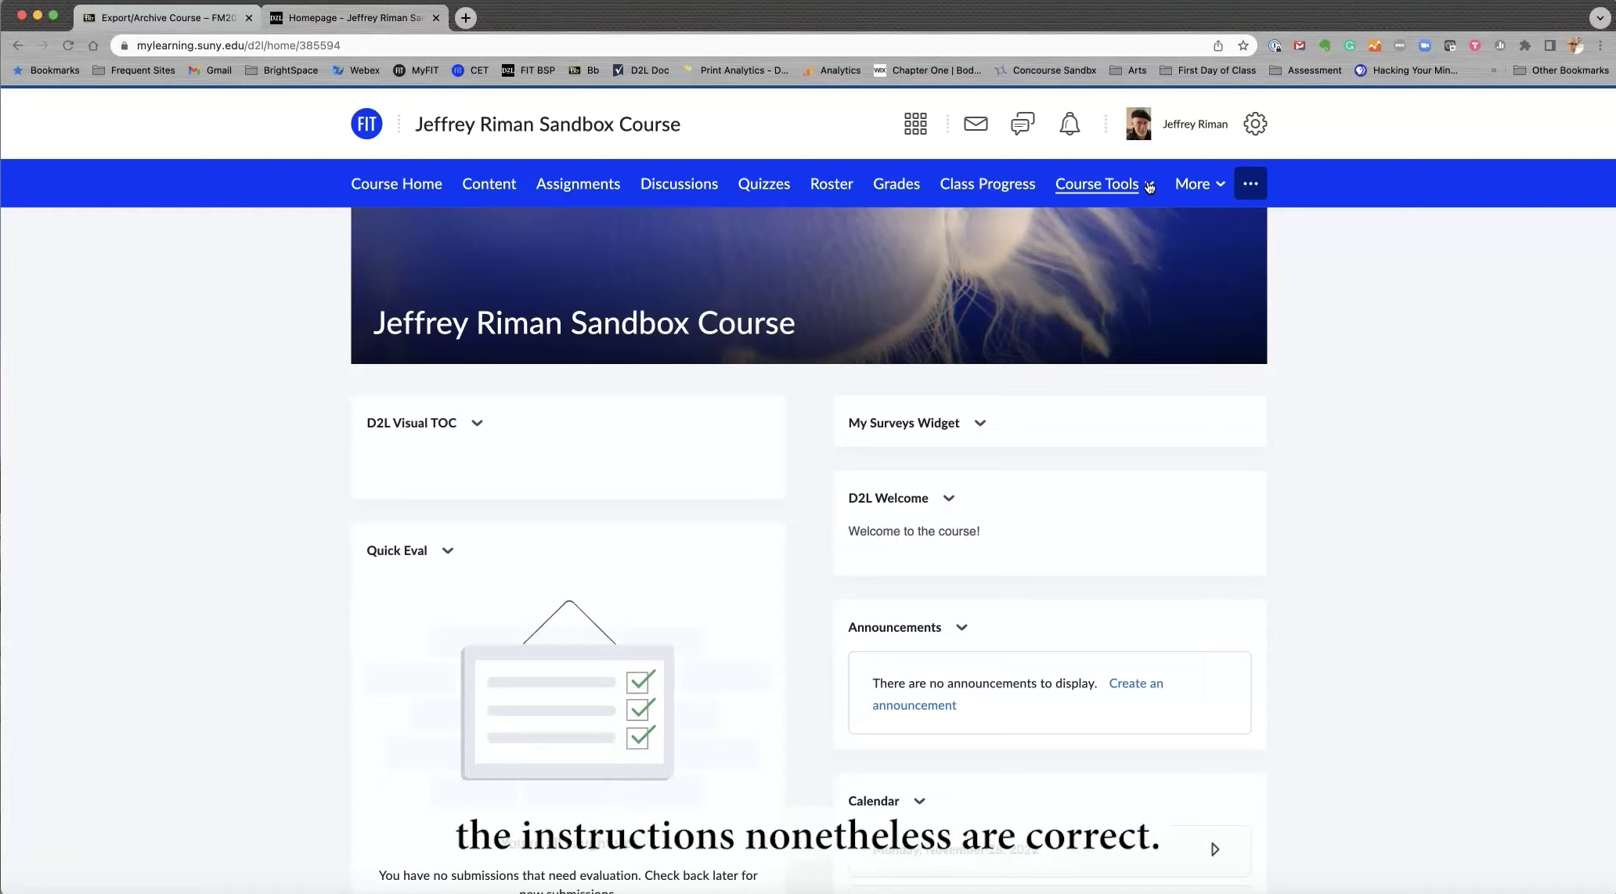
# Step: In Course Admin > Import / Export / Copy Components, select Import Components and start it
pyautogui.click(1149, 186)
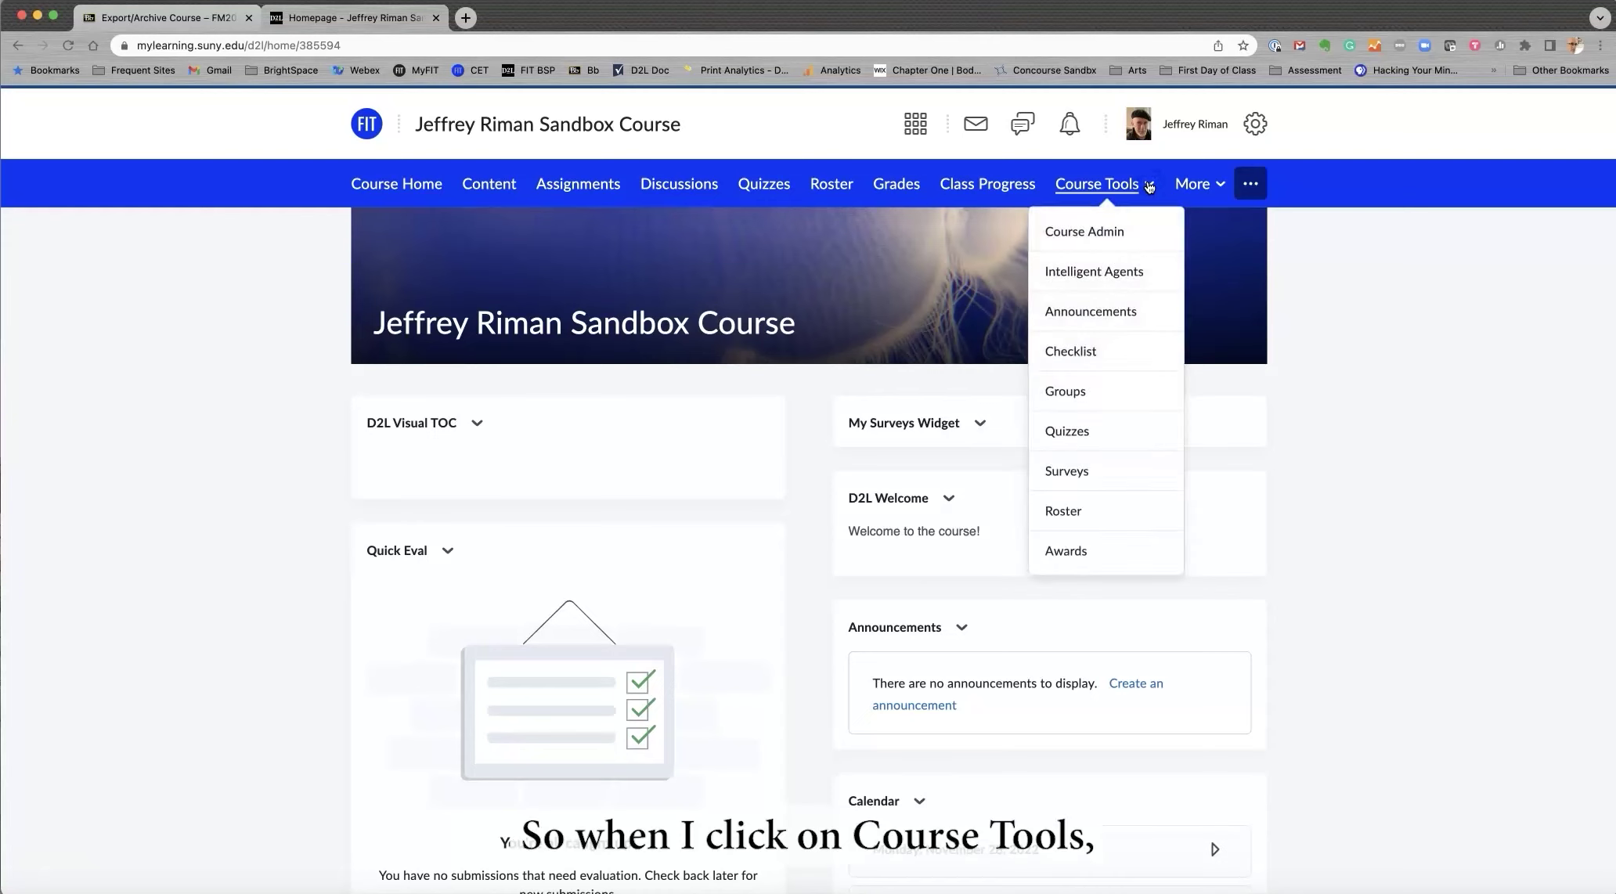
pyautogui.click(1092, 233)
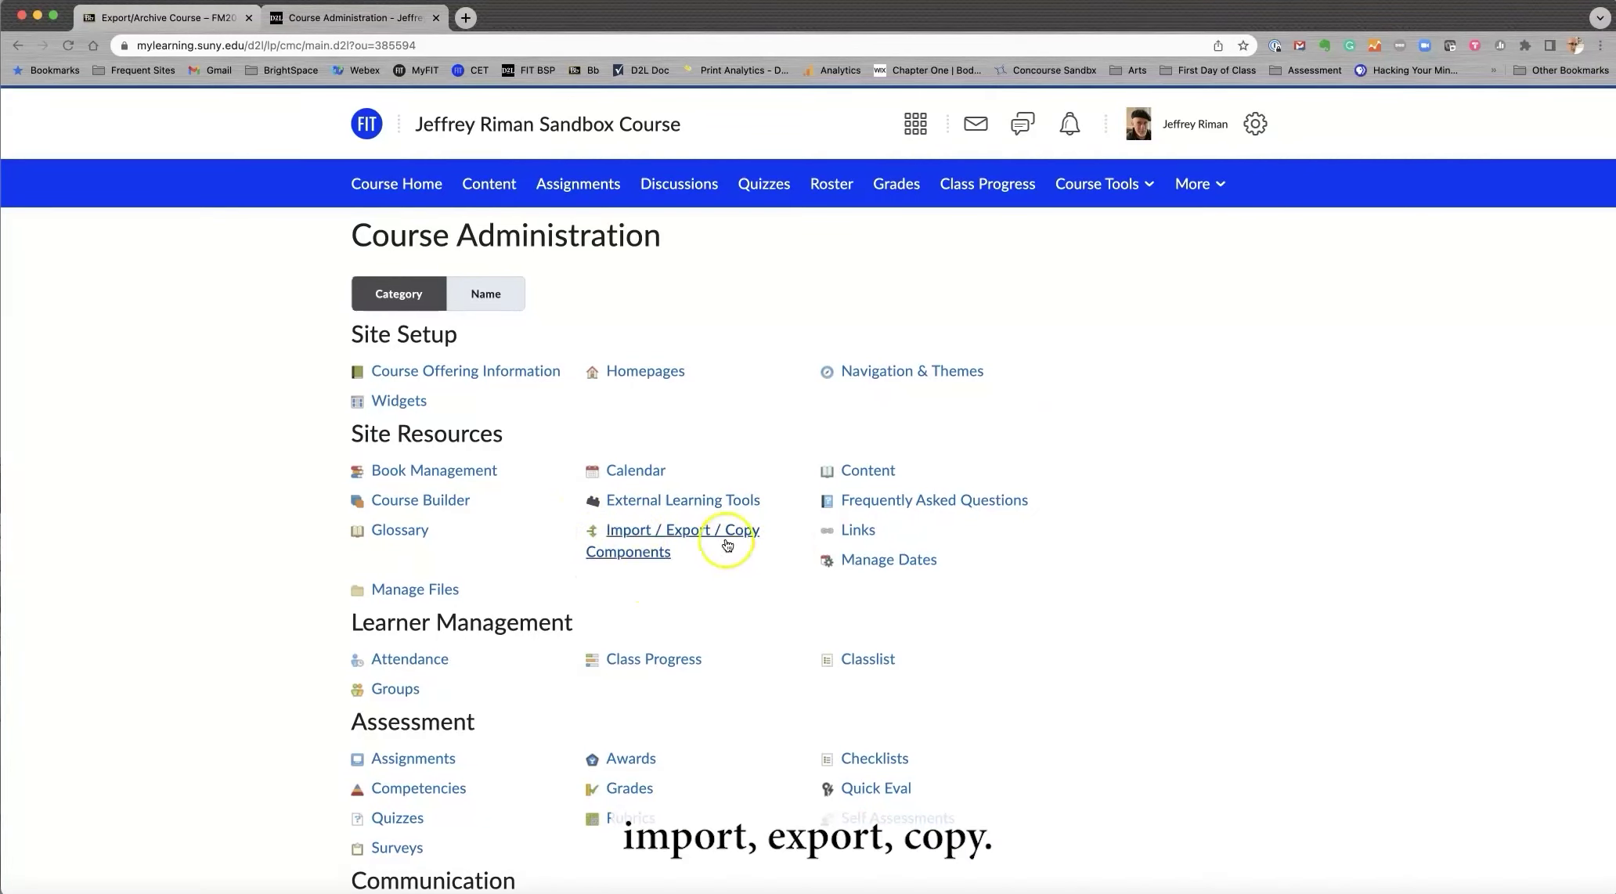
pyautogui.click(669, 533)
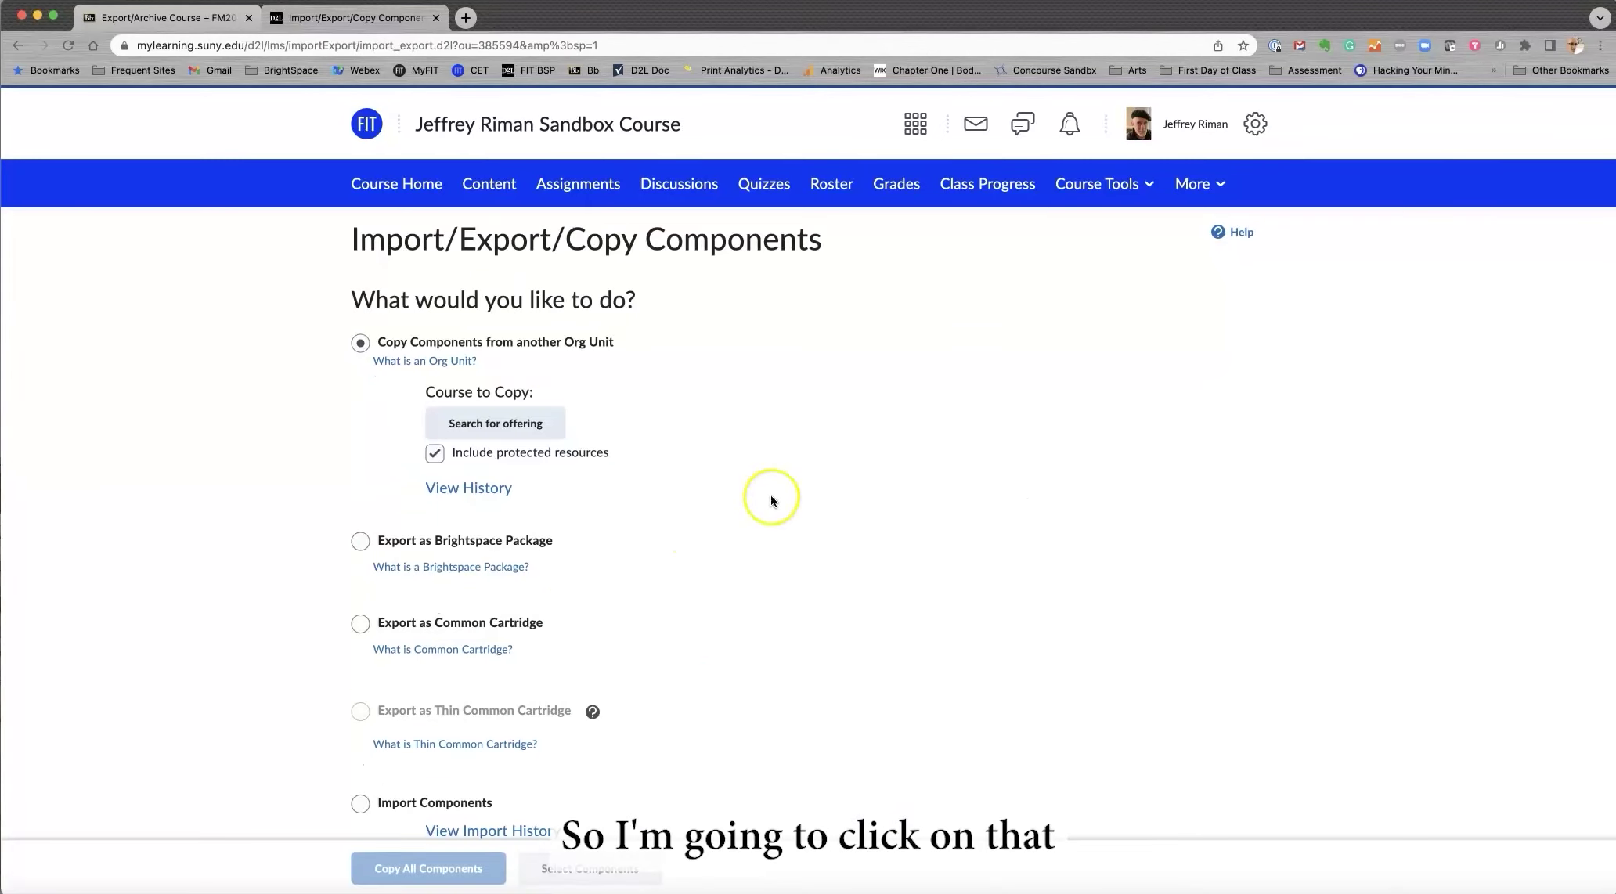
pyautogui.scroll(-2, 805, 481)
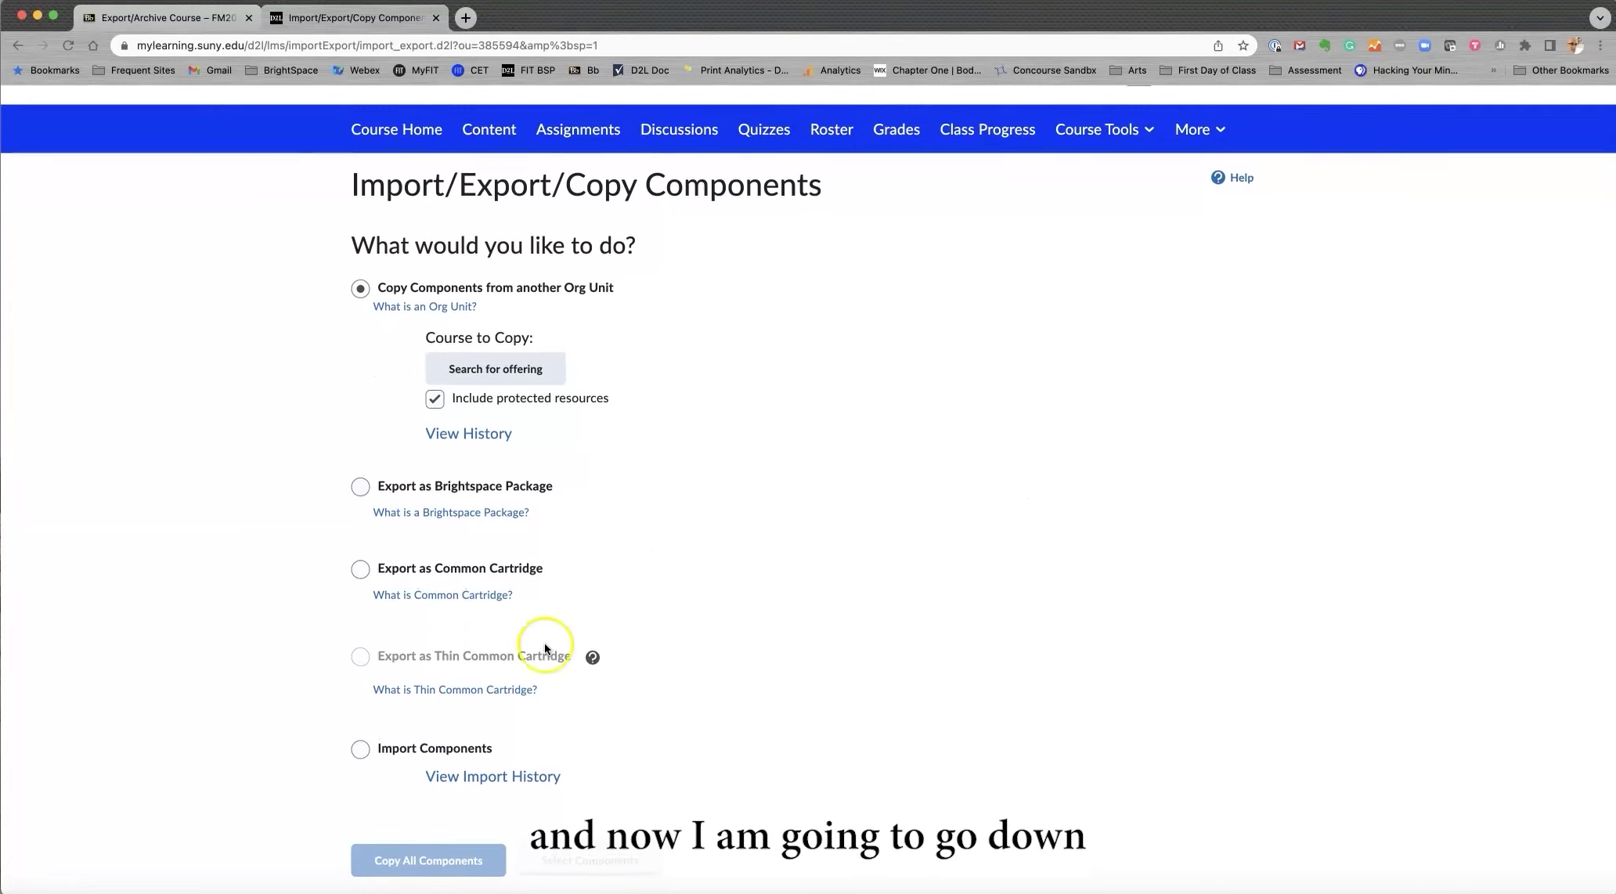
pyautogui.click(360, 750)
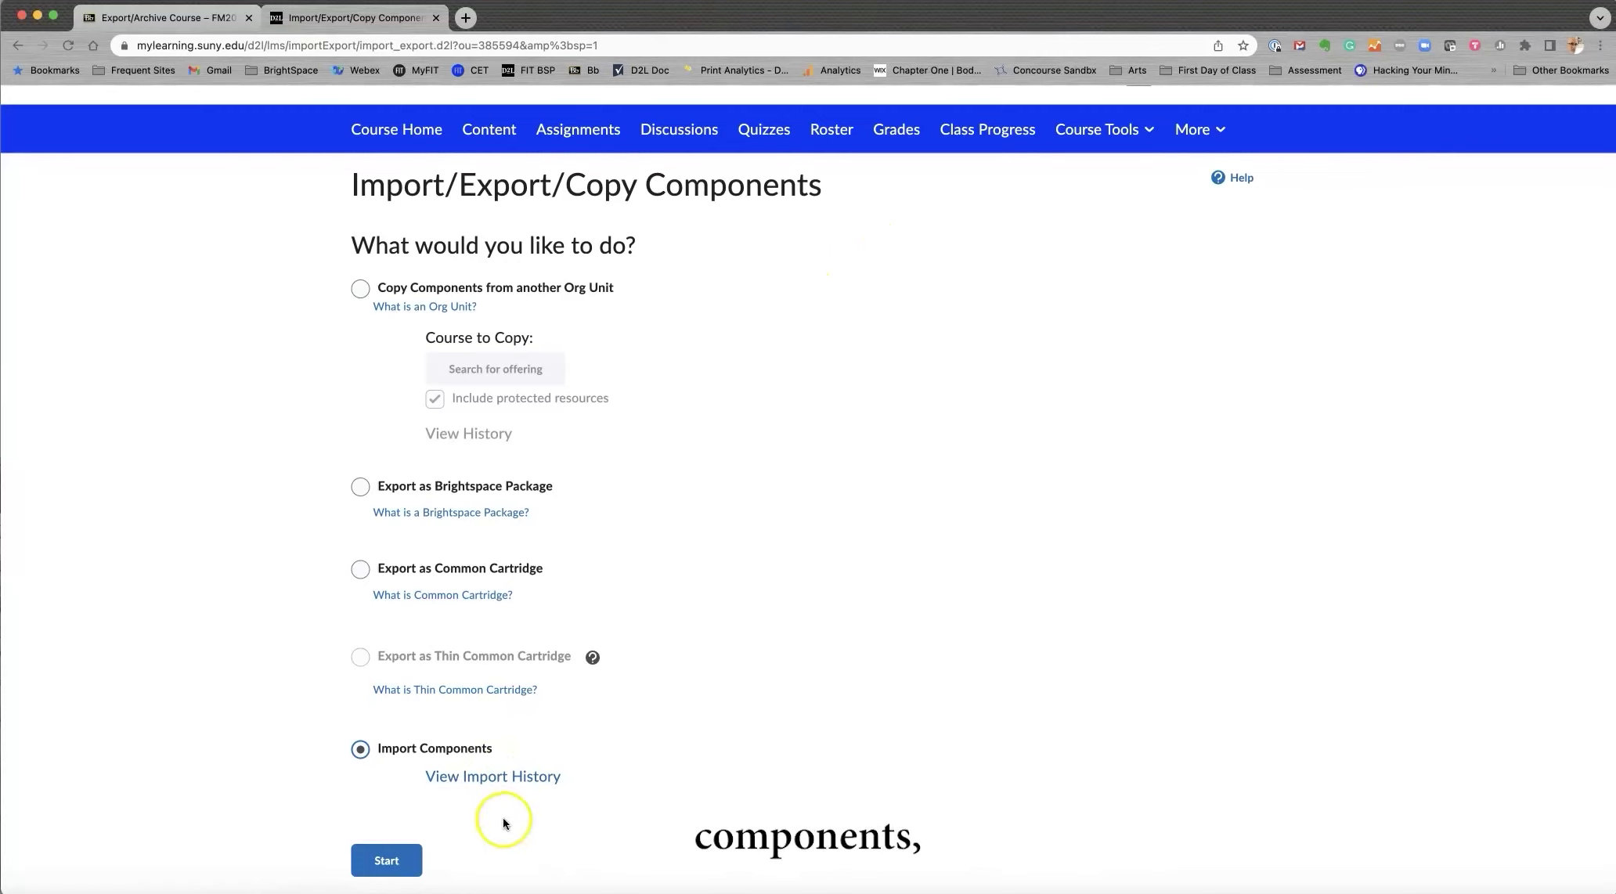
pyautogui.click(387, 861)
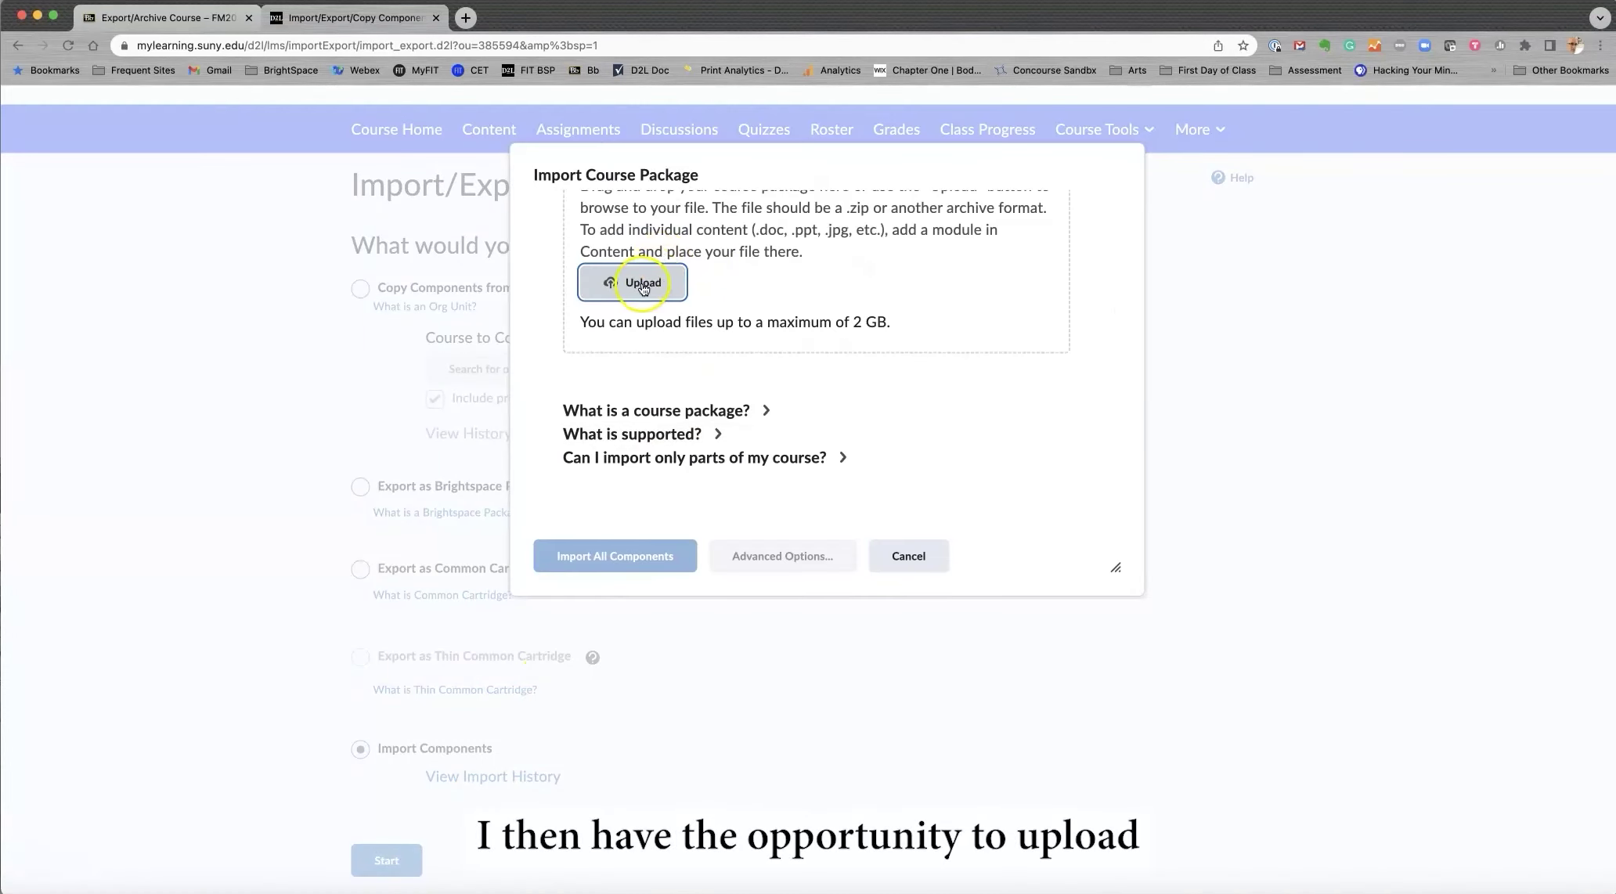
pyautogui.click(644, 283)
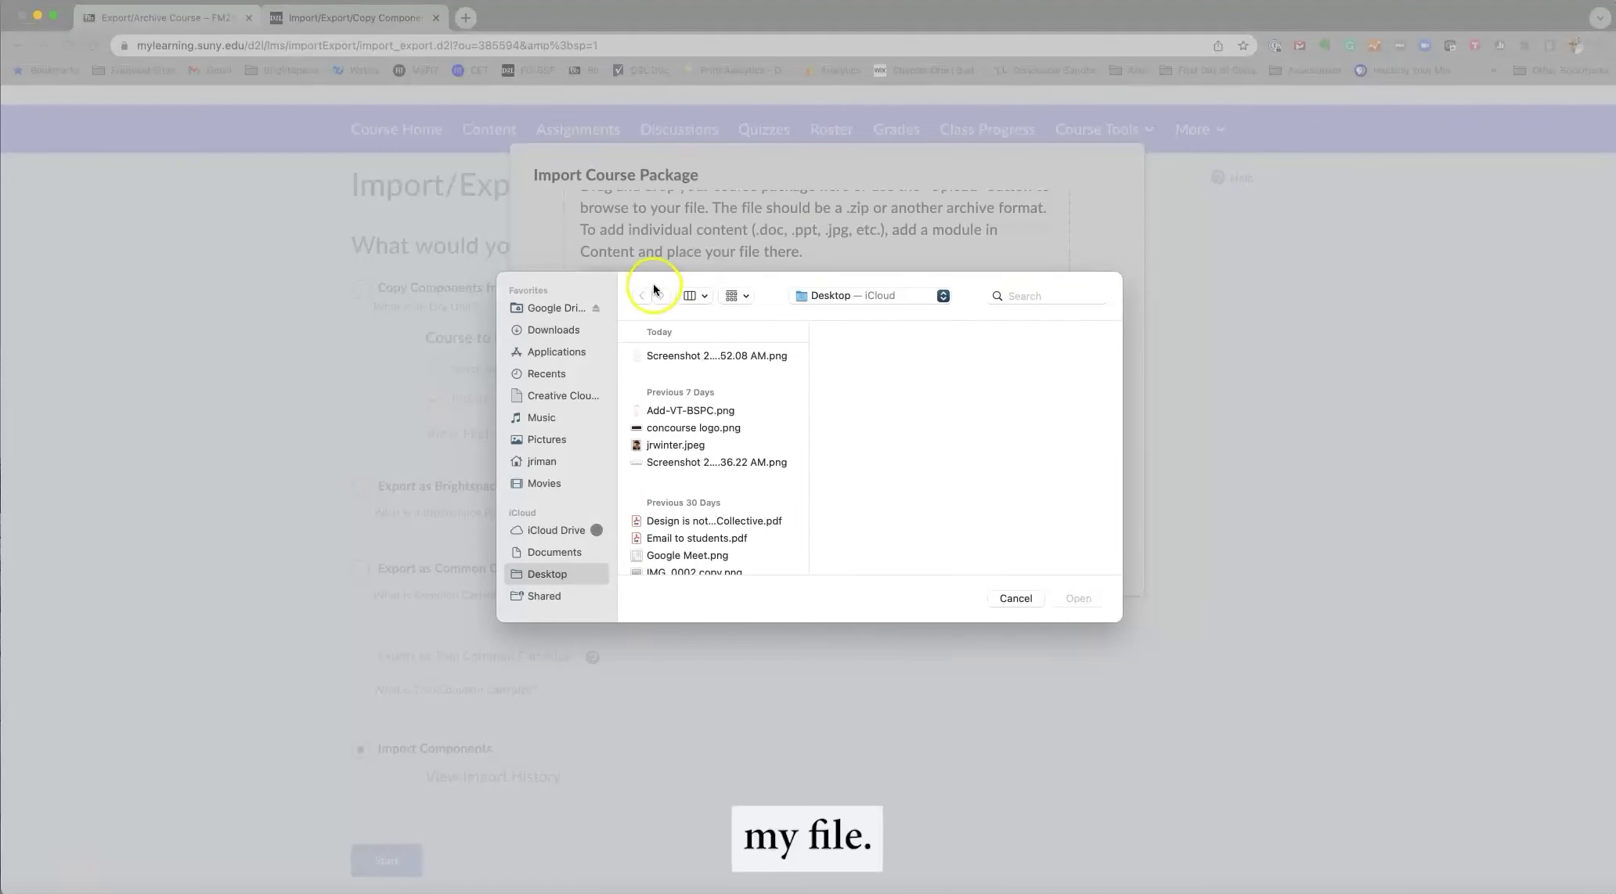
pyautogui.click(543, 330)
pyautogui.click(665, 357)
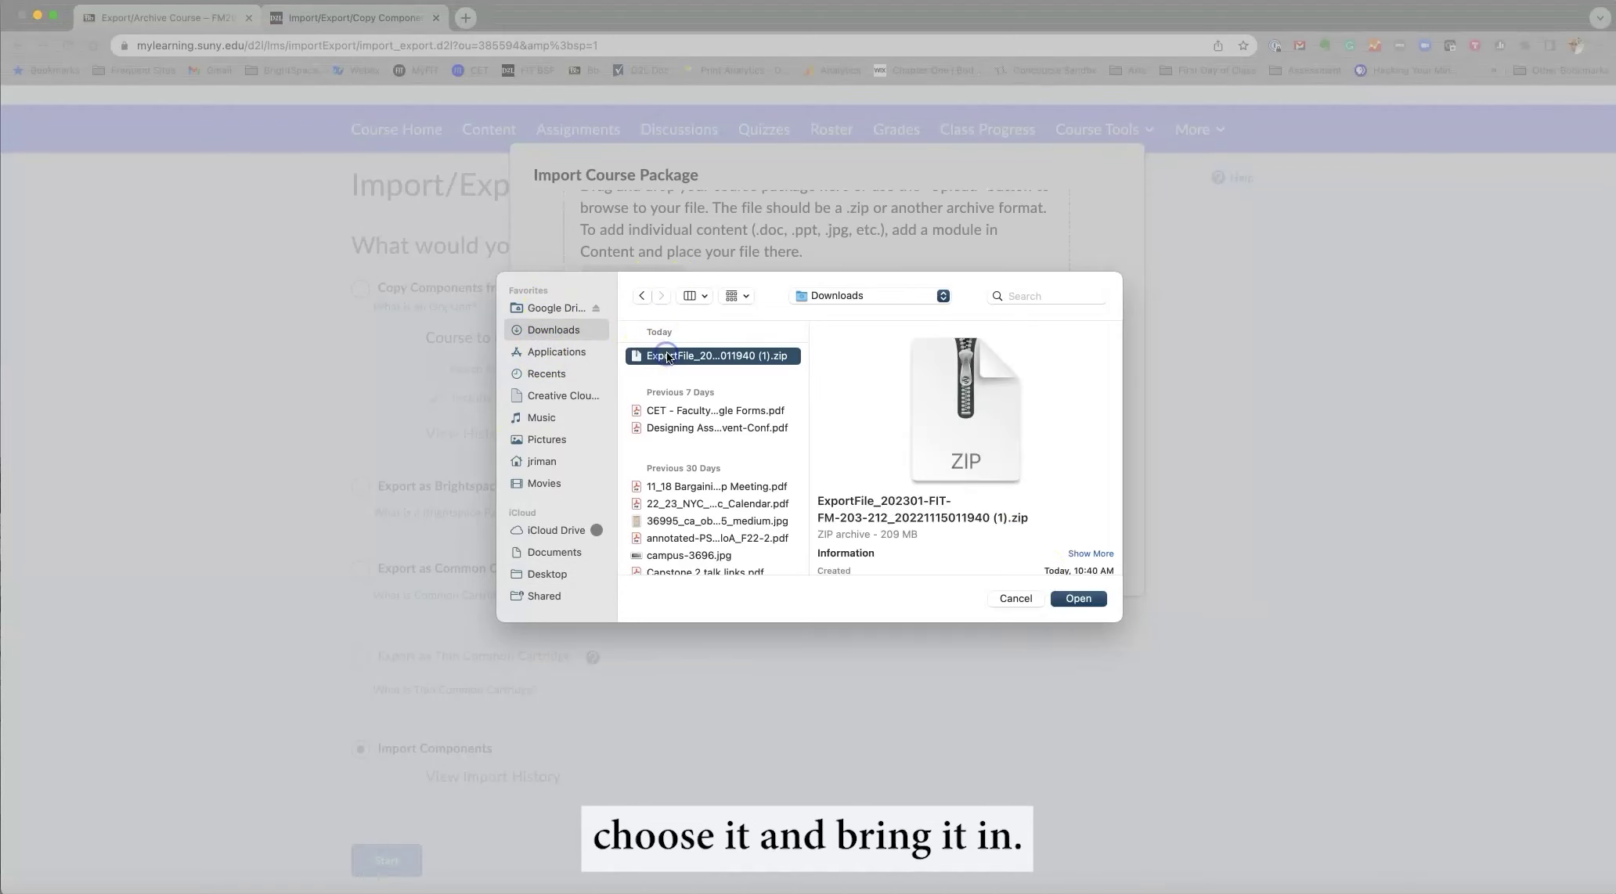
pyautogui.click(1079, 598)
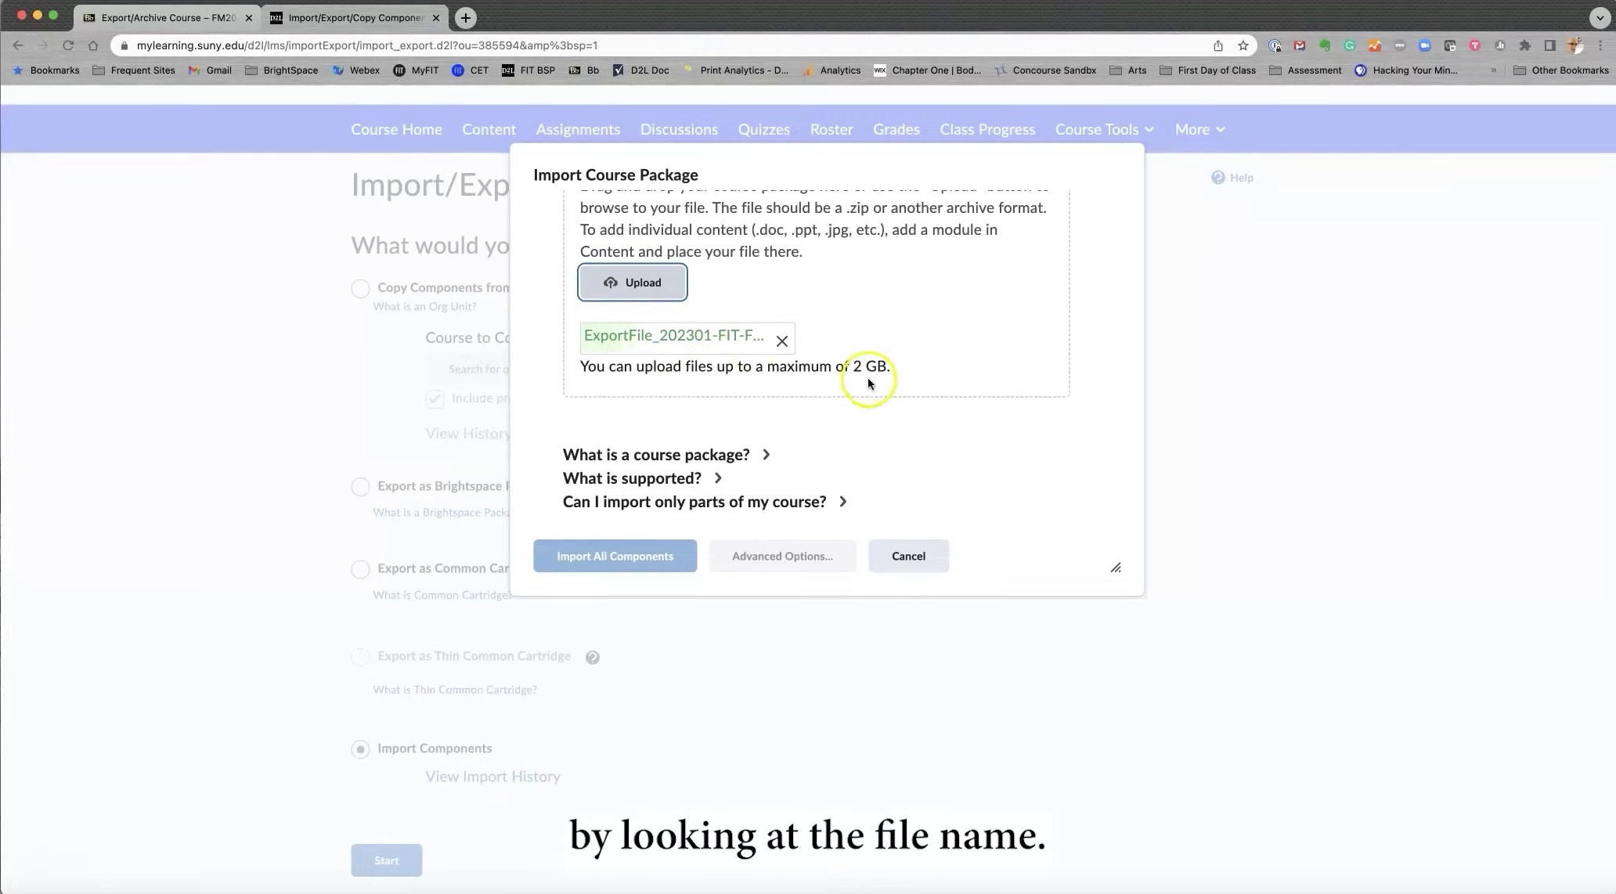
# Step: Note the 2 GB upload limit and check Advanced Options
pyautogui.moveTo(834, 367); pyautogui.dragTo(902, 370)
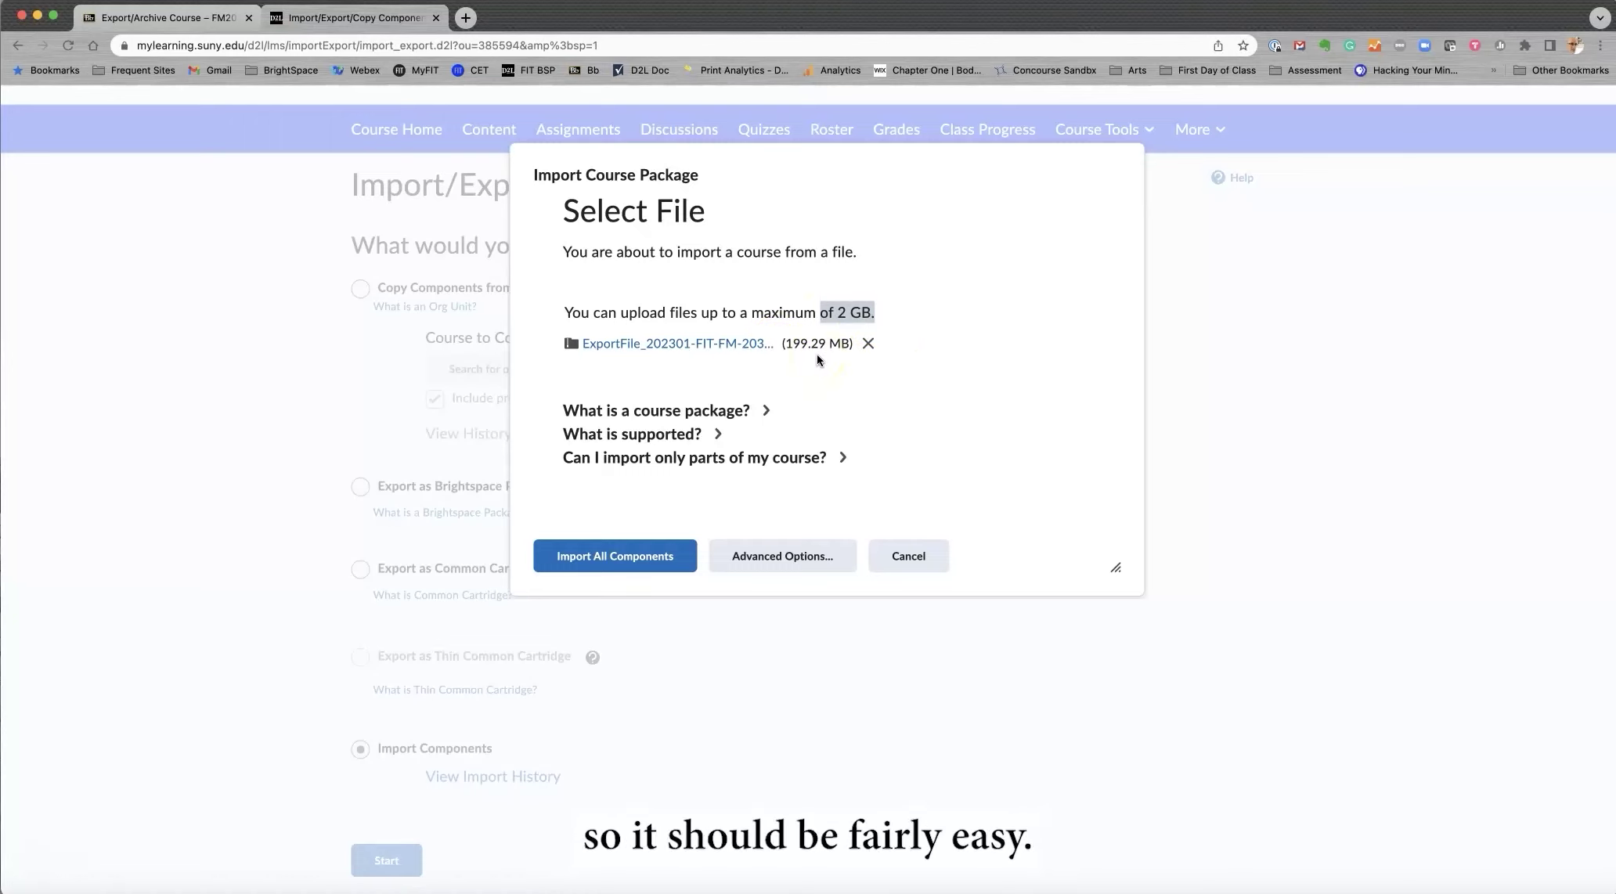
pyautogui.click(797, 557)
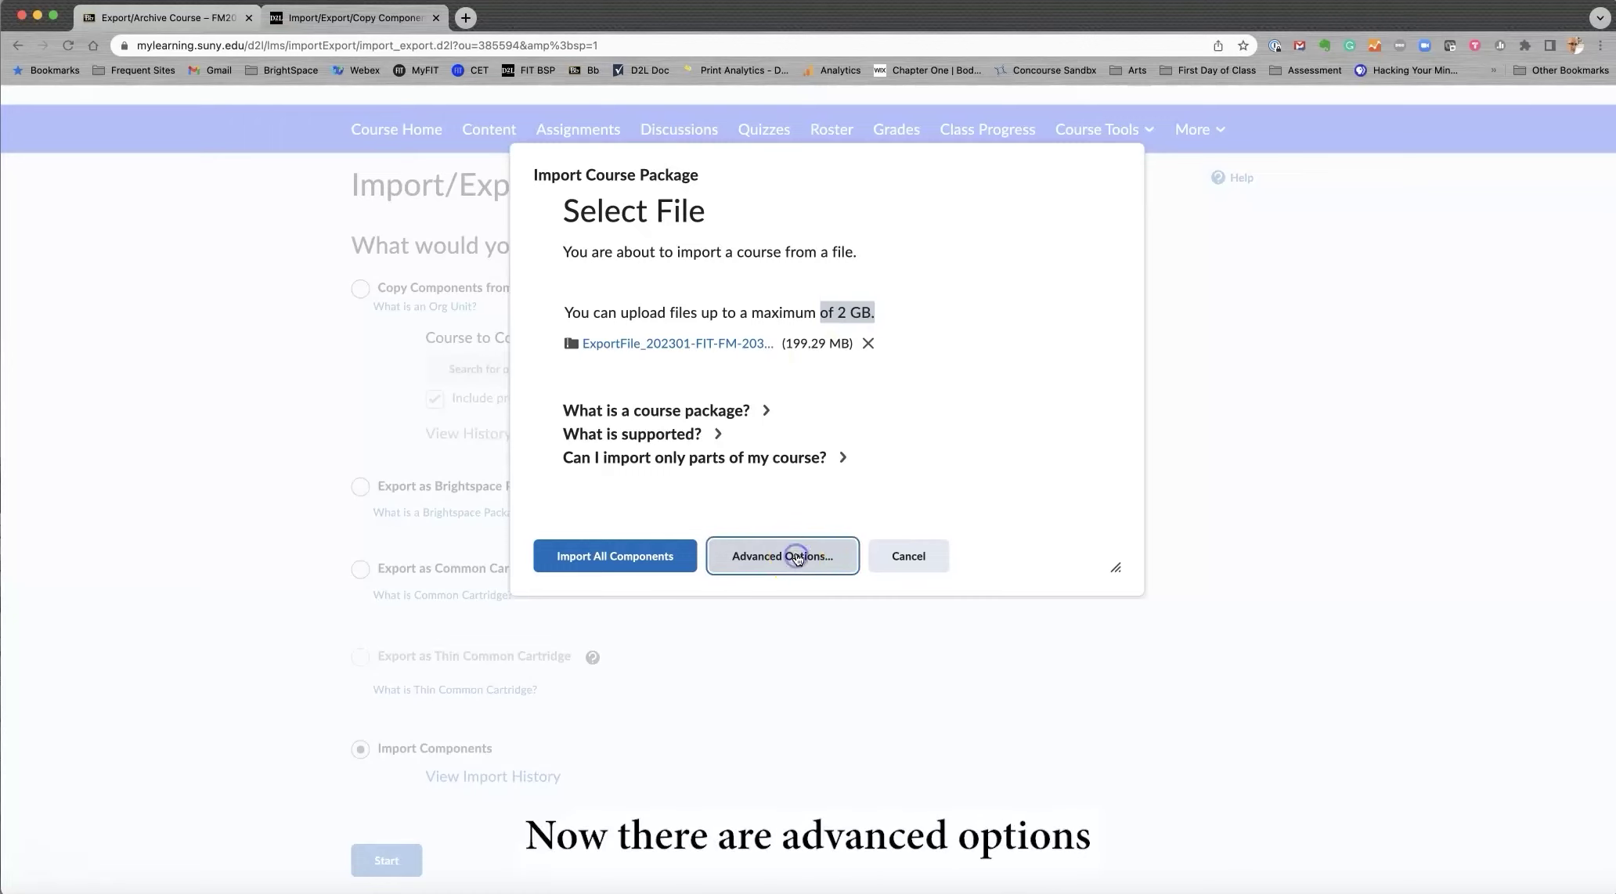
pyautogui.click(796, 557)
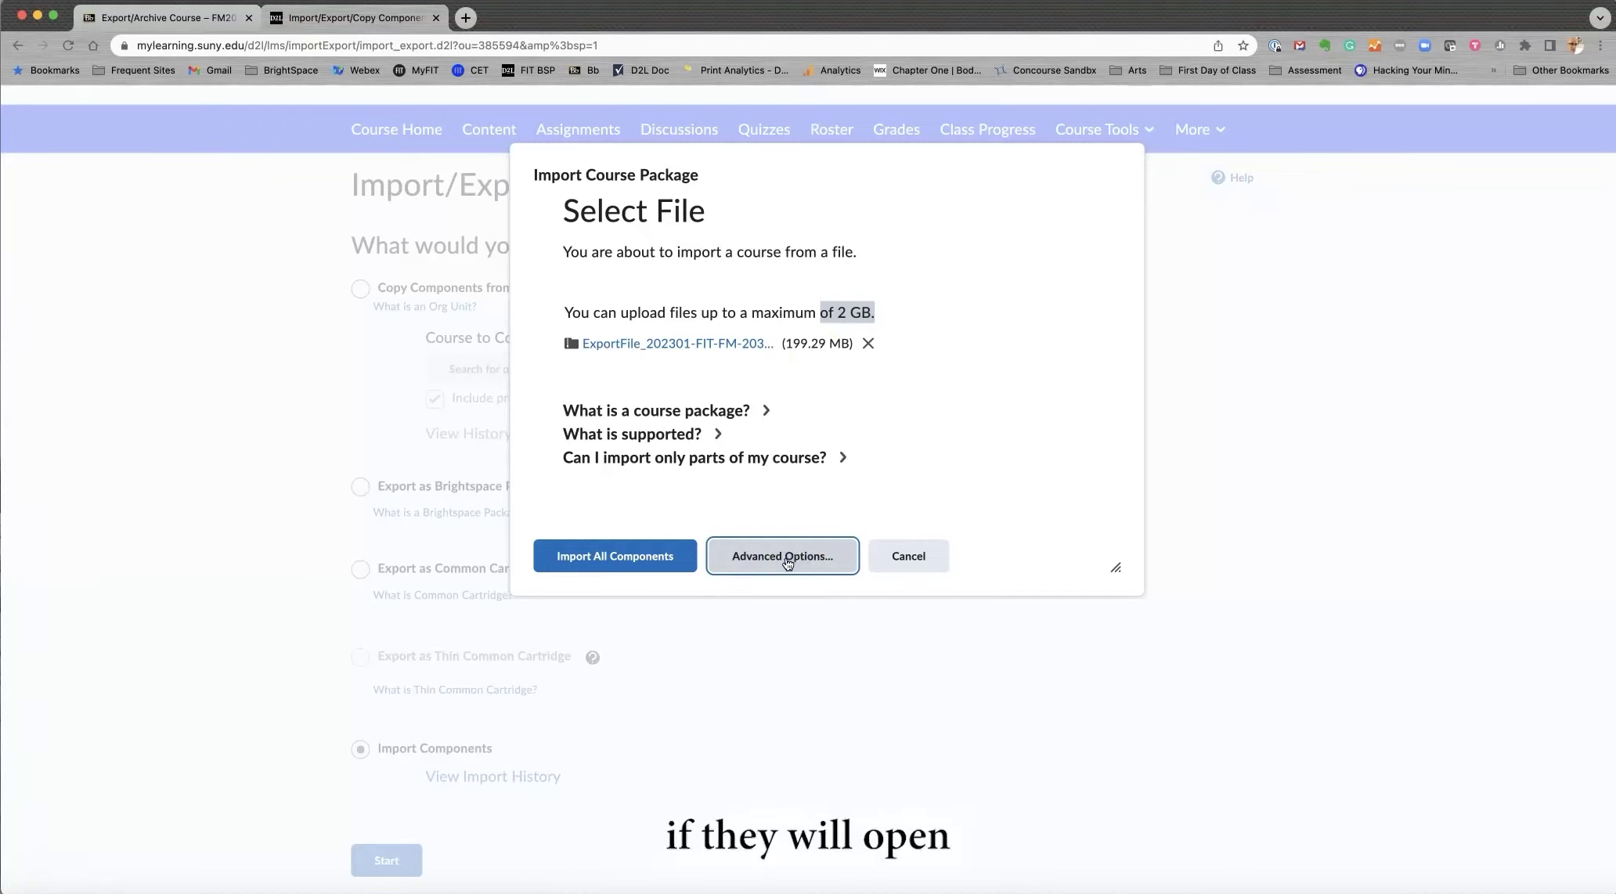
pyautogui.click(787, 560)
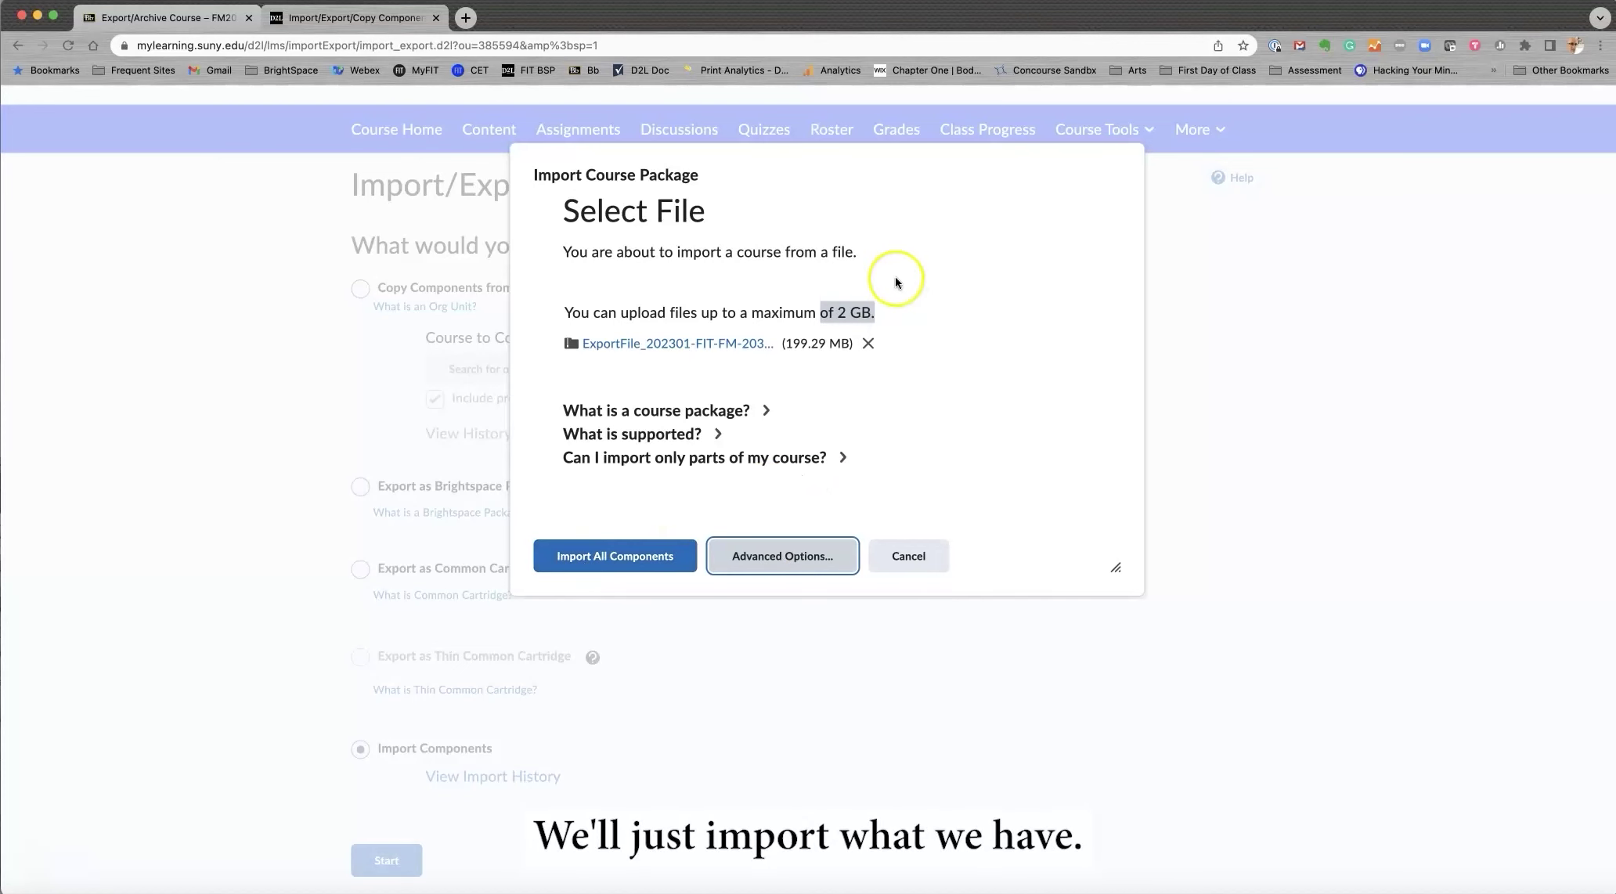
# Step: Import all components and wait until Uploaded, Converted and Imported are checked off
pyautogui.click(630, 556)
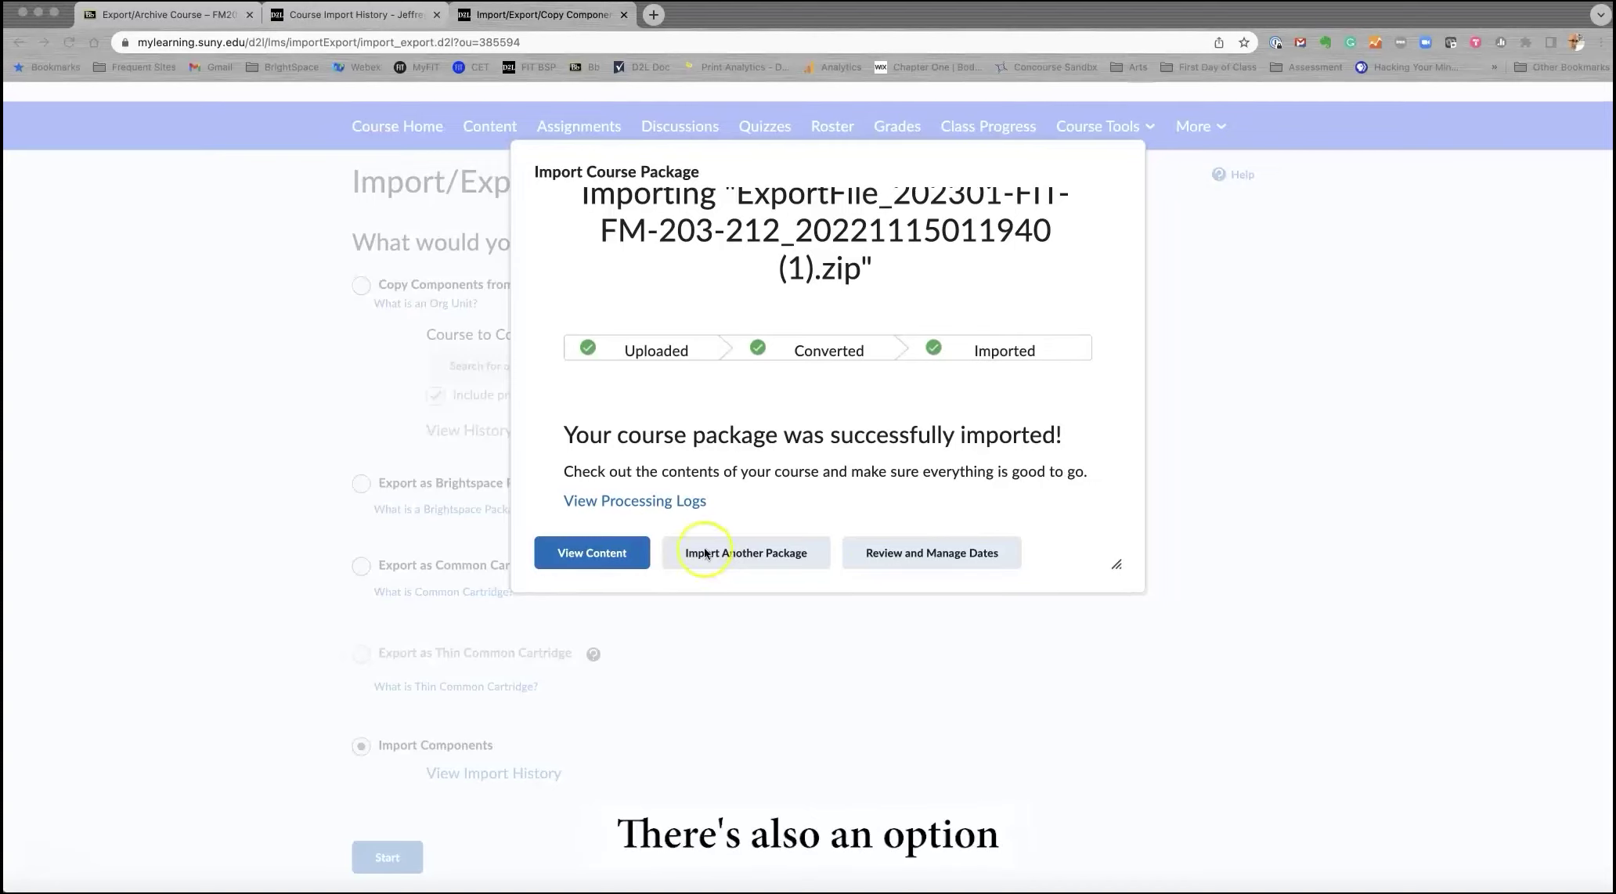
# Step: Open Review and Manage Dates and scan the imported items' due dates and visibility
pyautogui.click(897, 557)
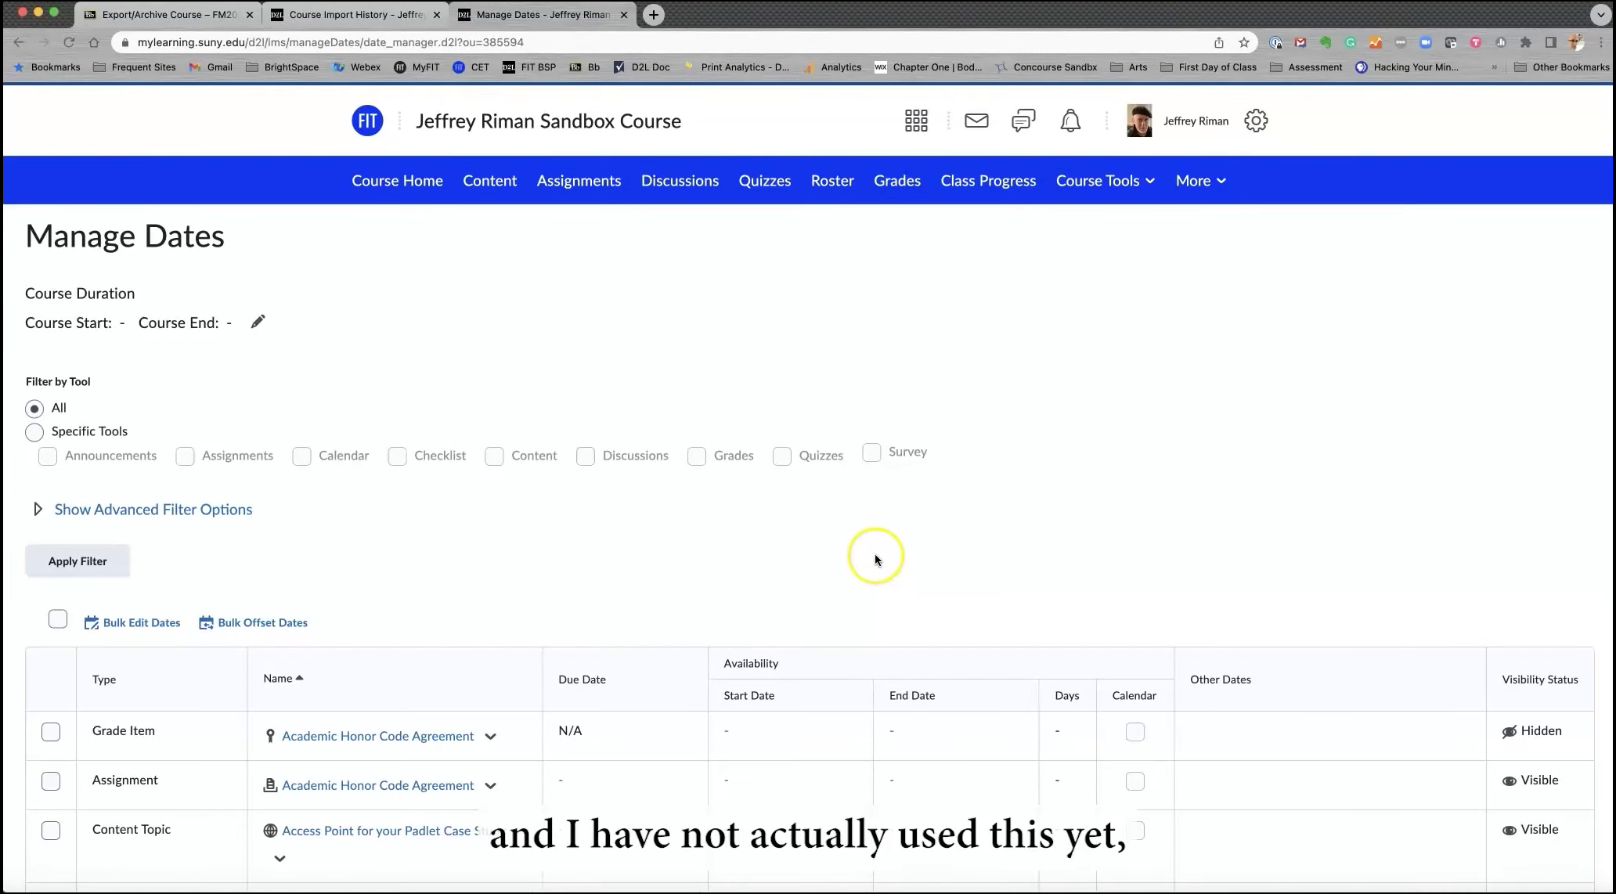
pyautogui.click(834, 555)
pyautogui.scroll(-1, 835, 558)
pyautogui.scroll(-3, 835, 557)
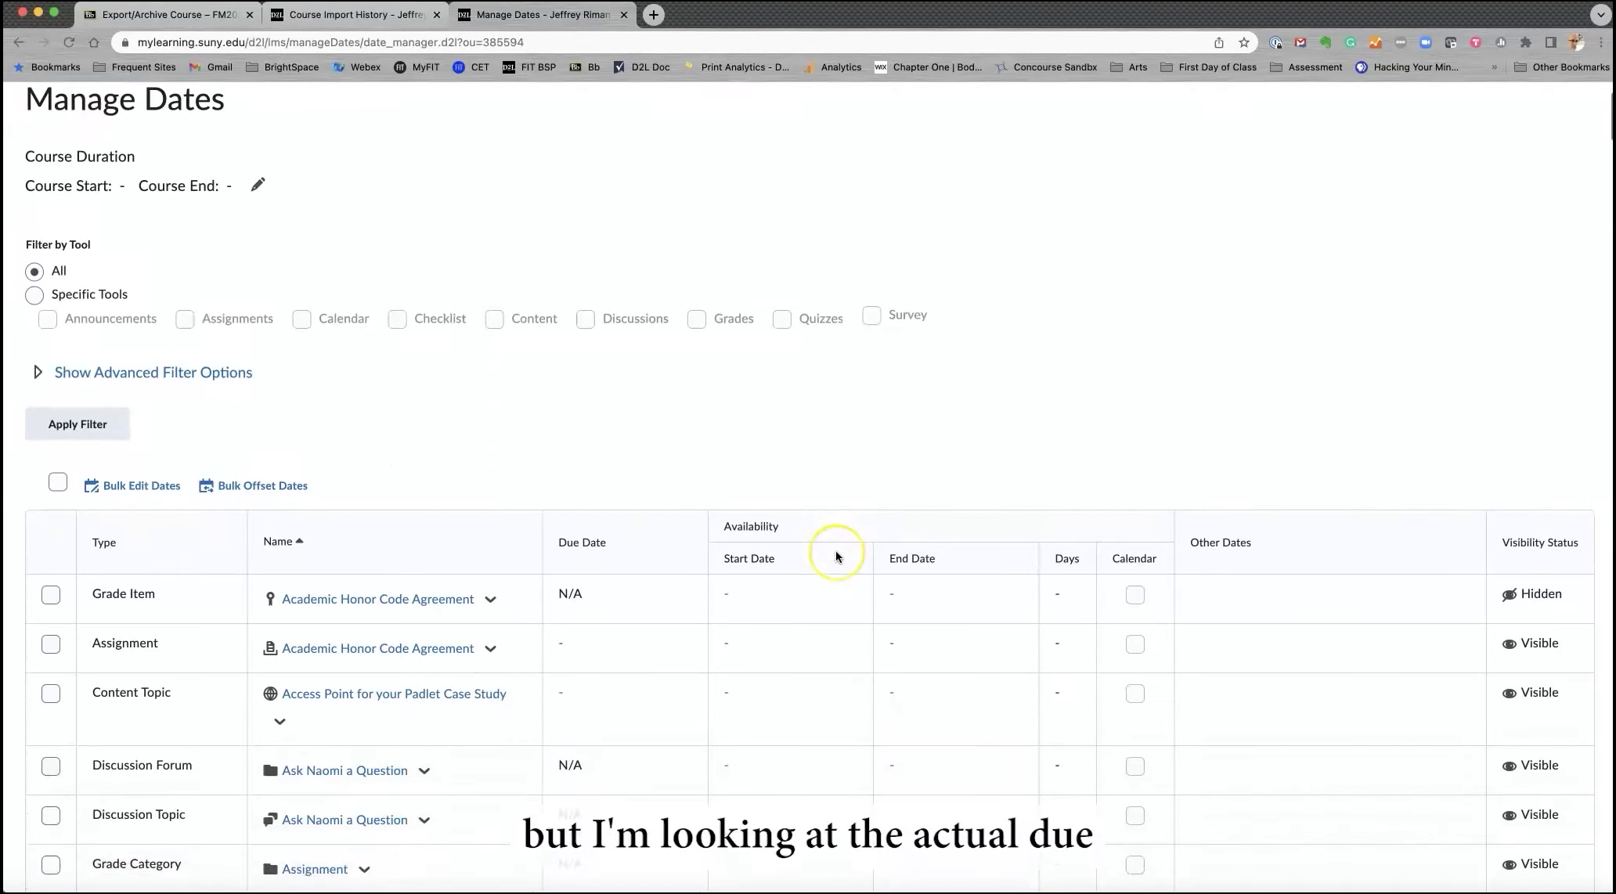
pyautogui.scroll(-4, 835, 552)
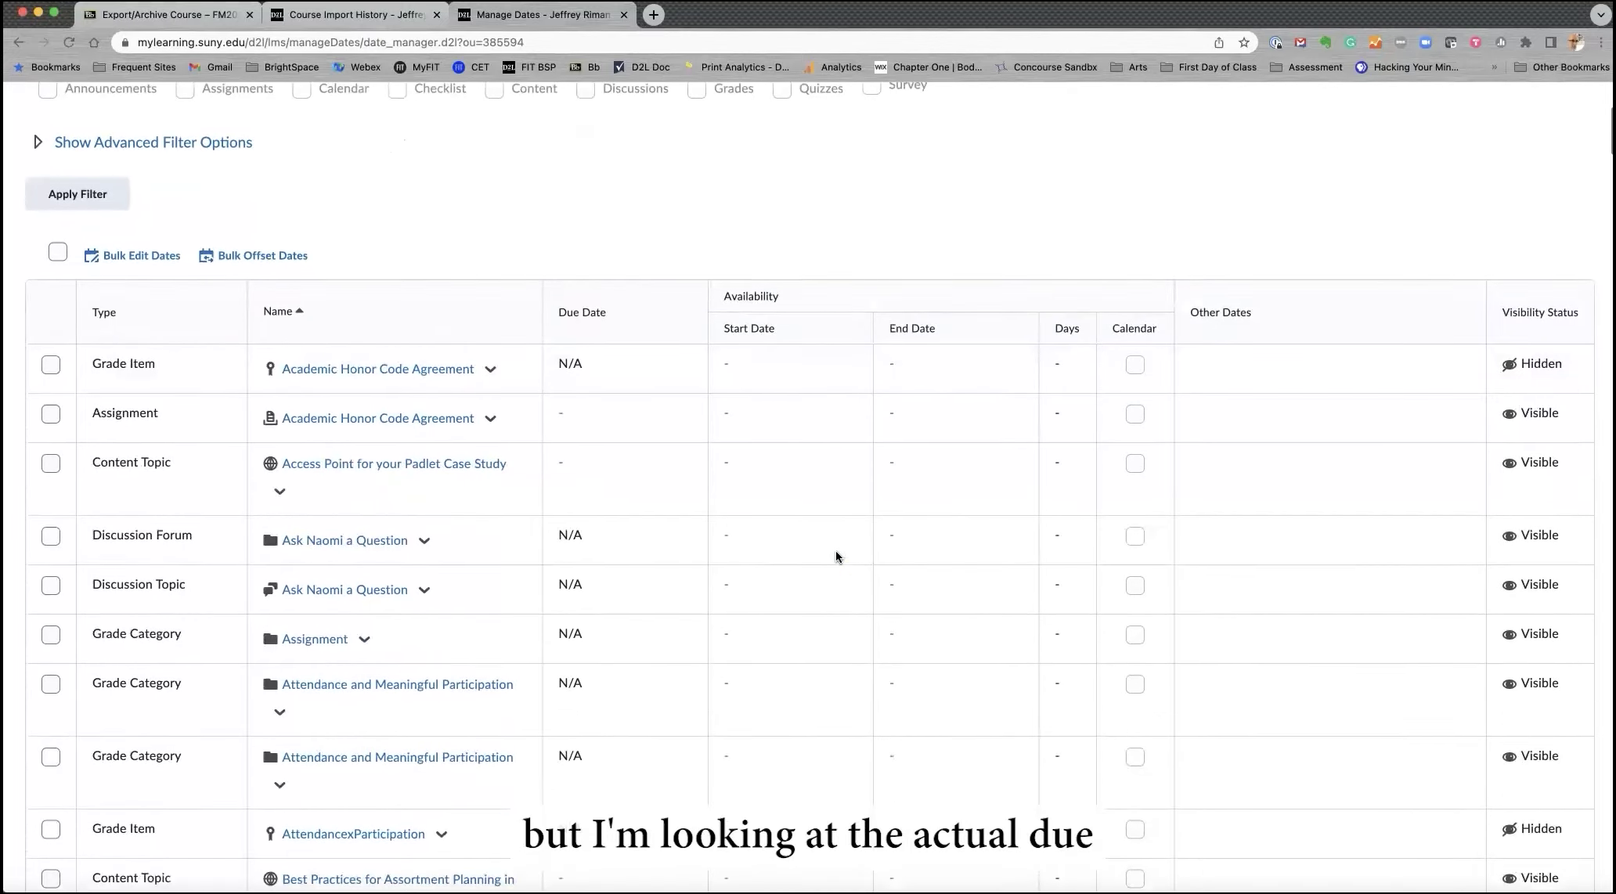
pyautogui.scroll(-5, 836, 556)
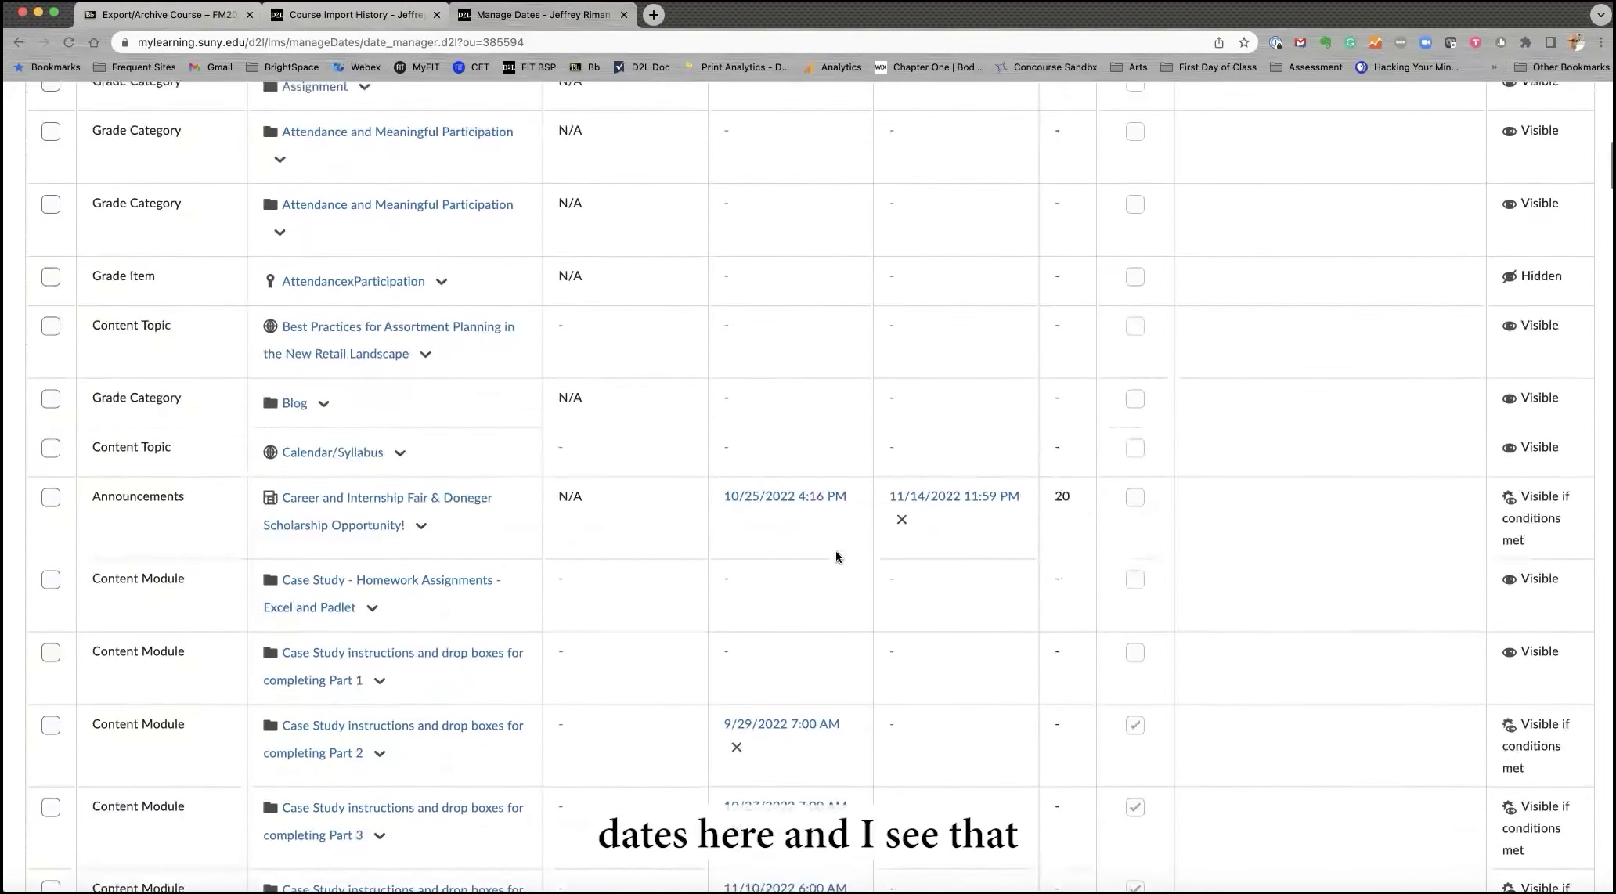
pyautogui.scroll(3, 835, 558)
pyautogui.scroll(4, 835, 558)
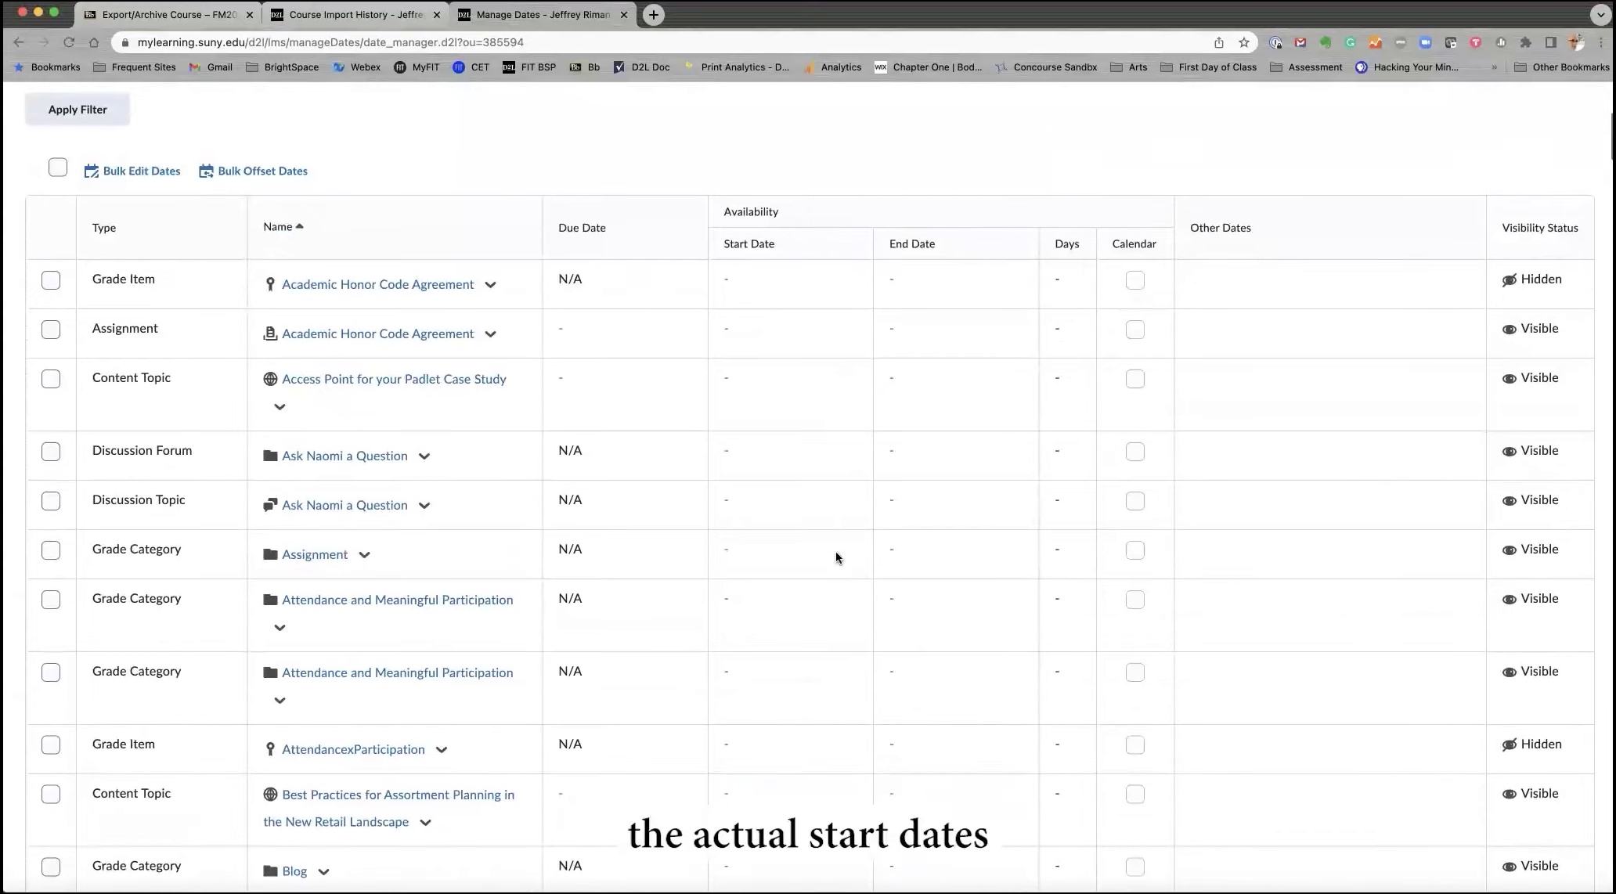
pyautogui.scroll(-14, 797, 406)
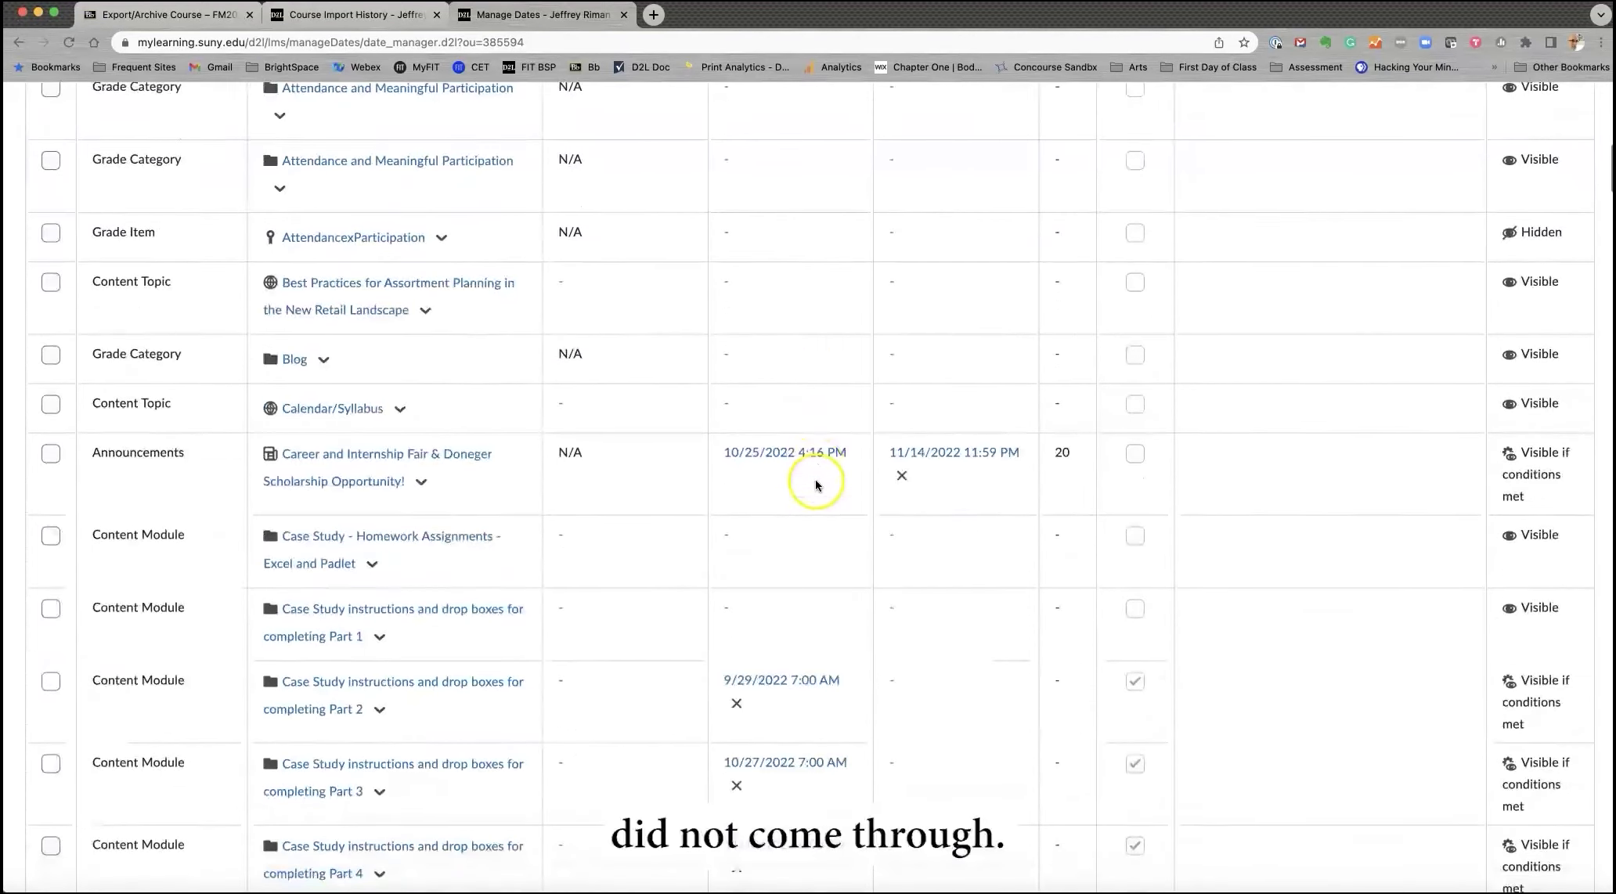
pyautogui.scroll(-9, 816, 485)
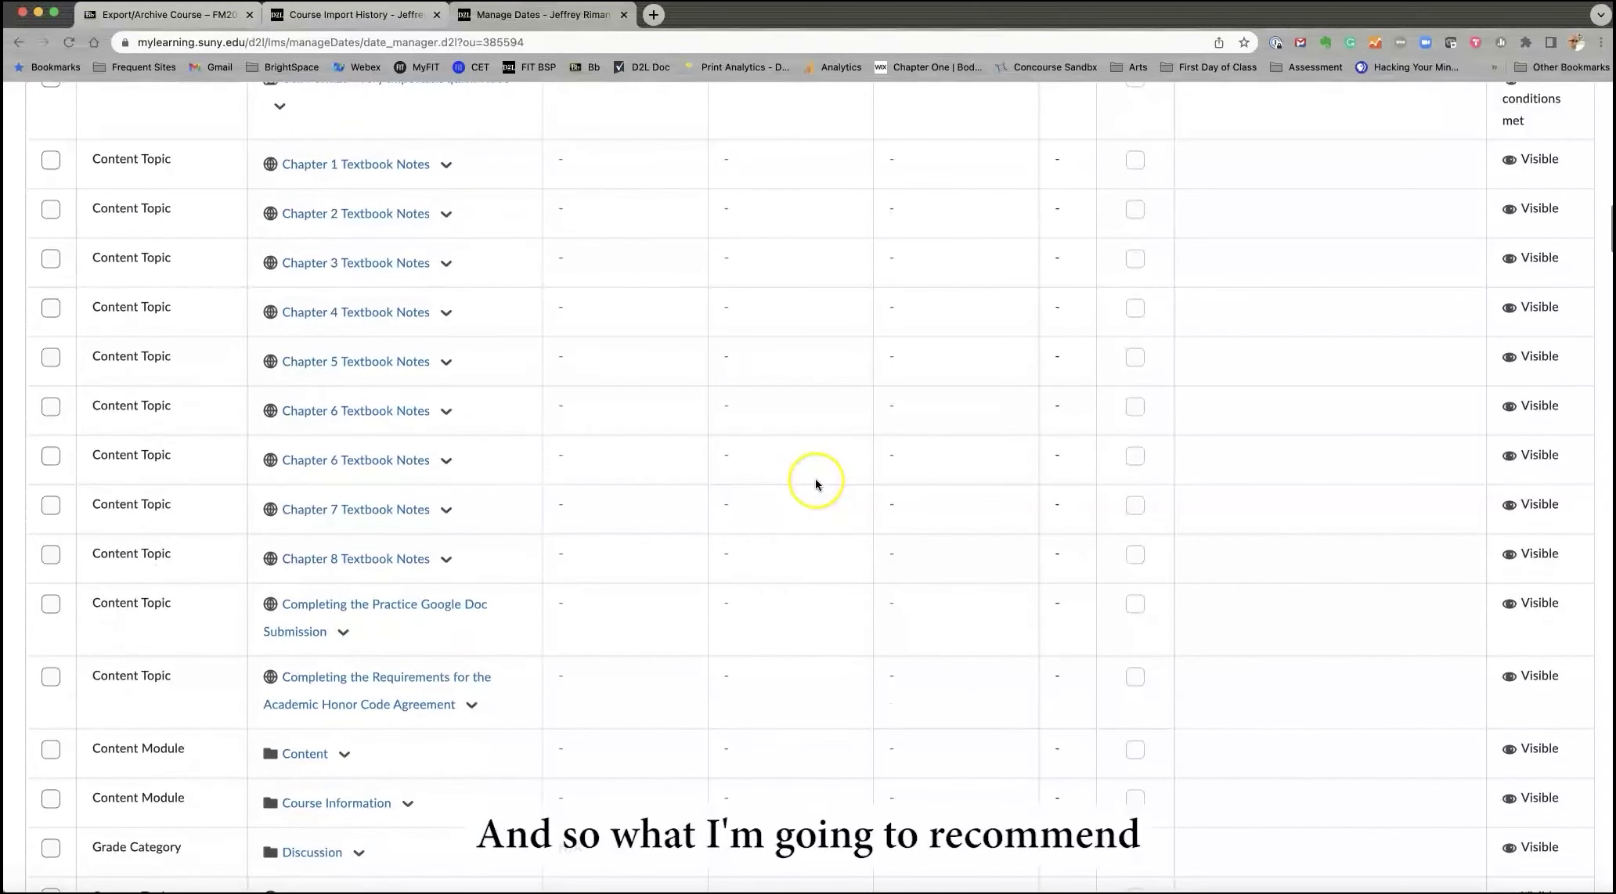
pyautogui.scroll(-12, 816, 483)
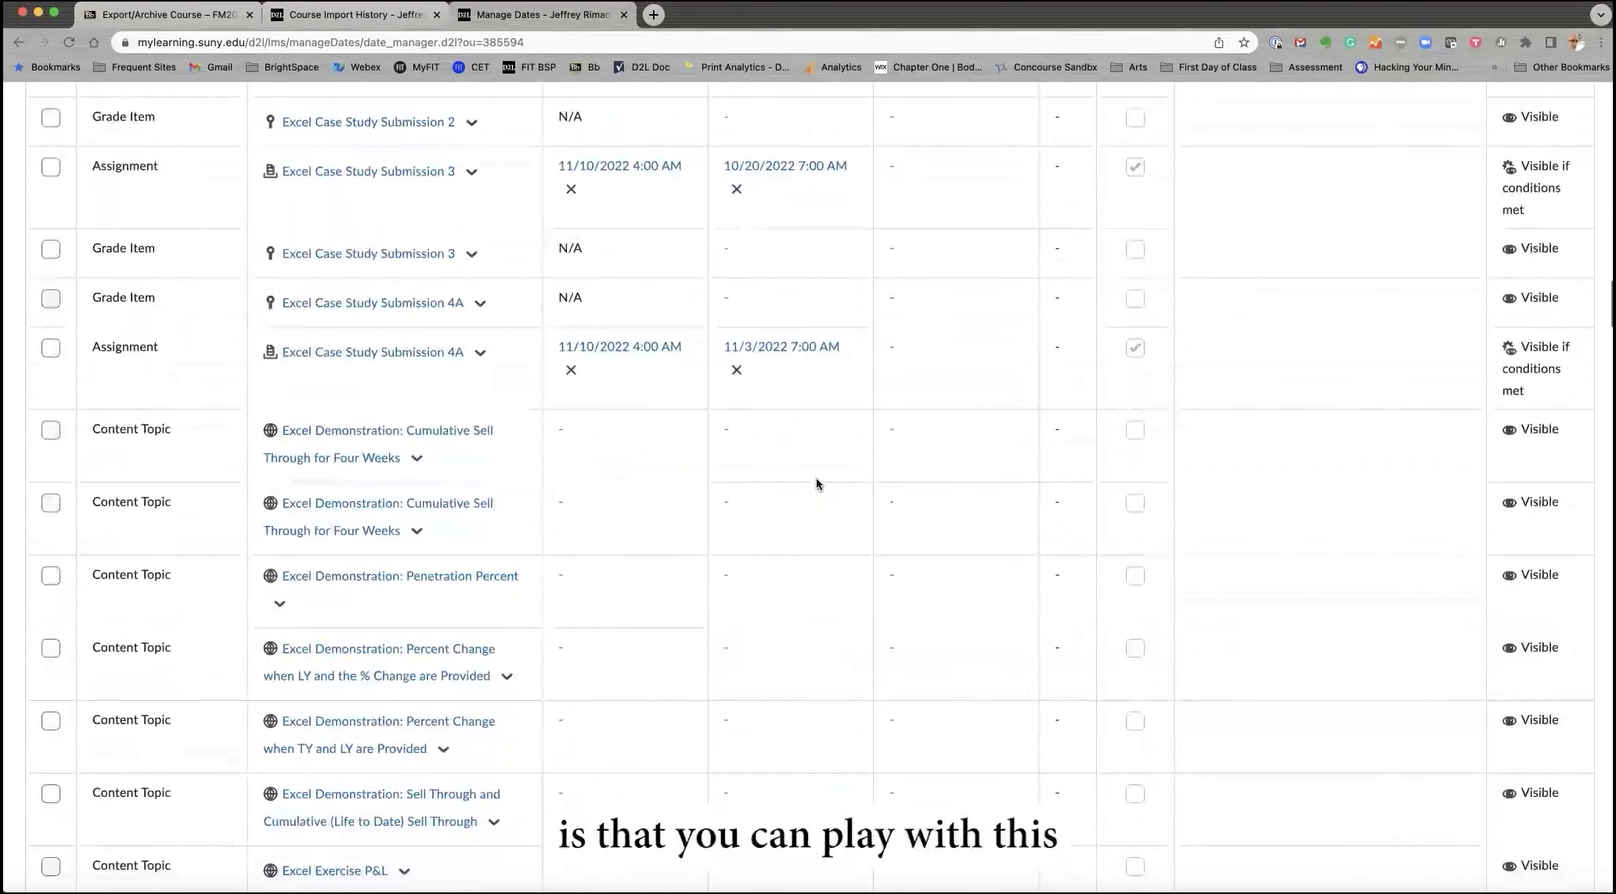
pyautogui.scroll(-18, 816, 483)
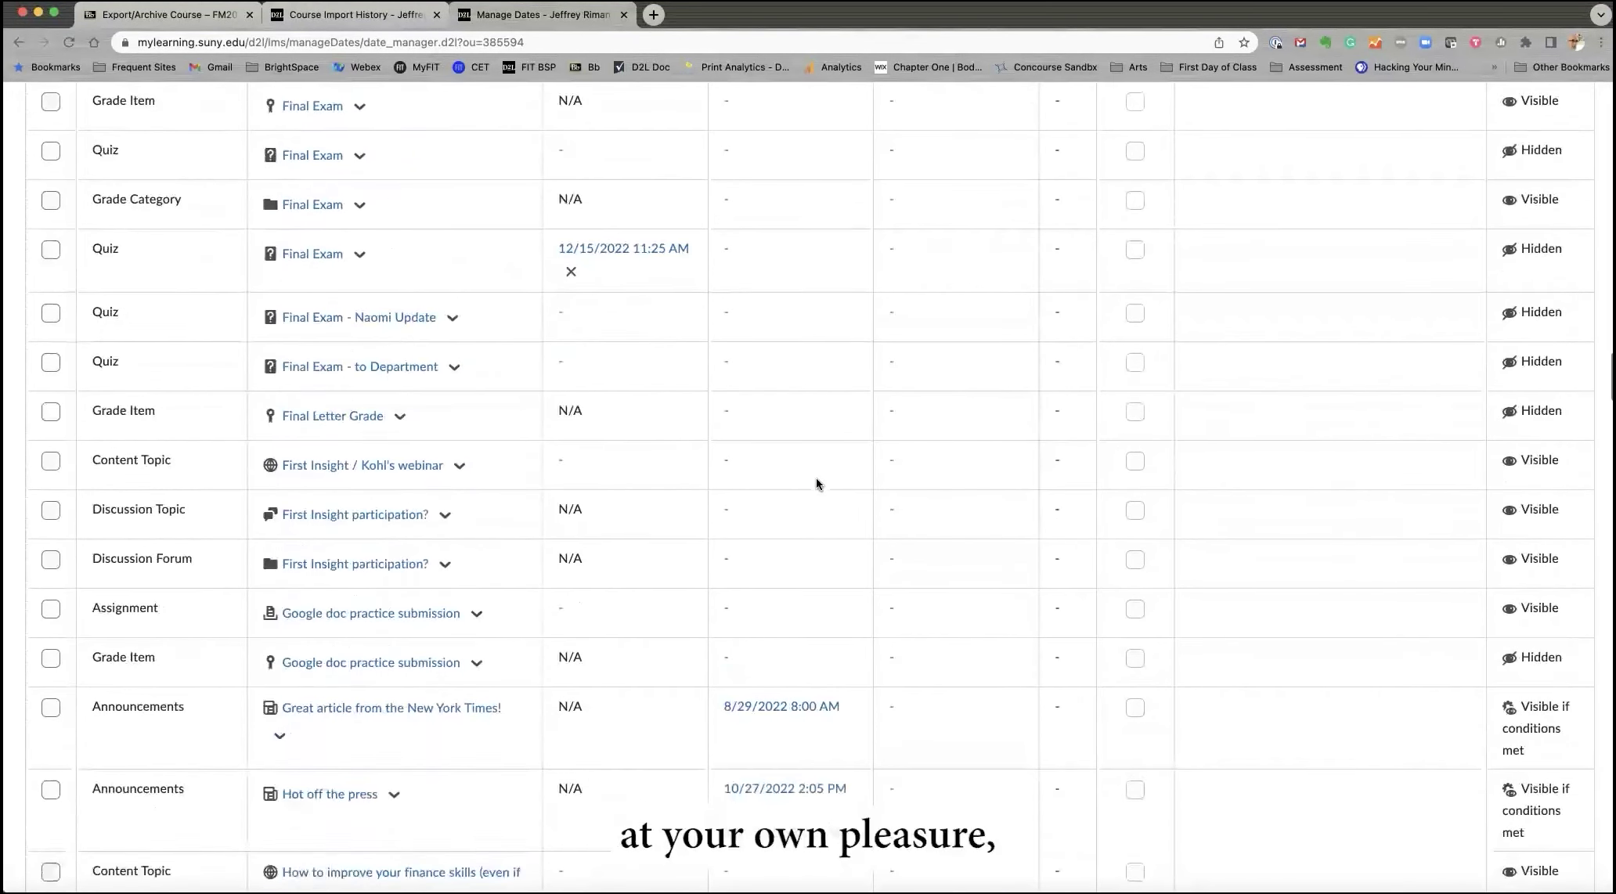
pyautogui.scroll(20, 816, 483)
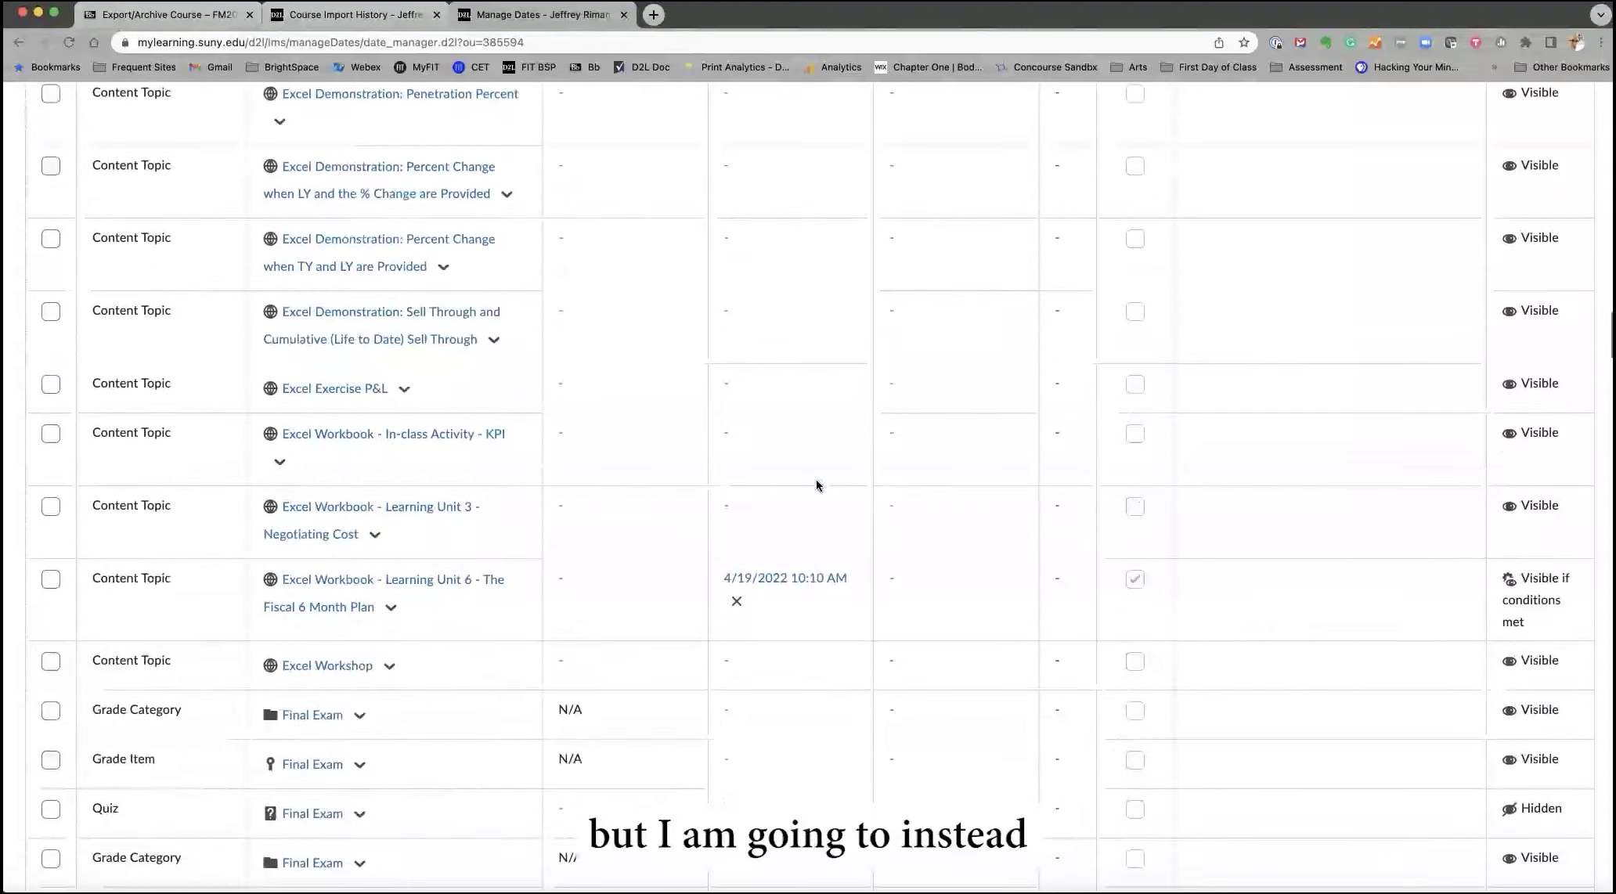
pyautogui.scroll(20, 817, 486)
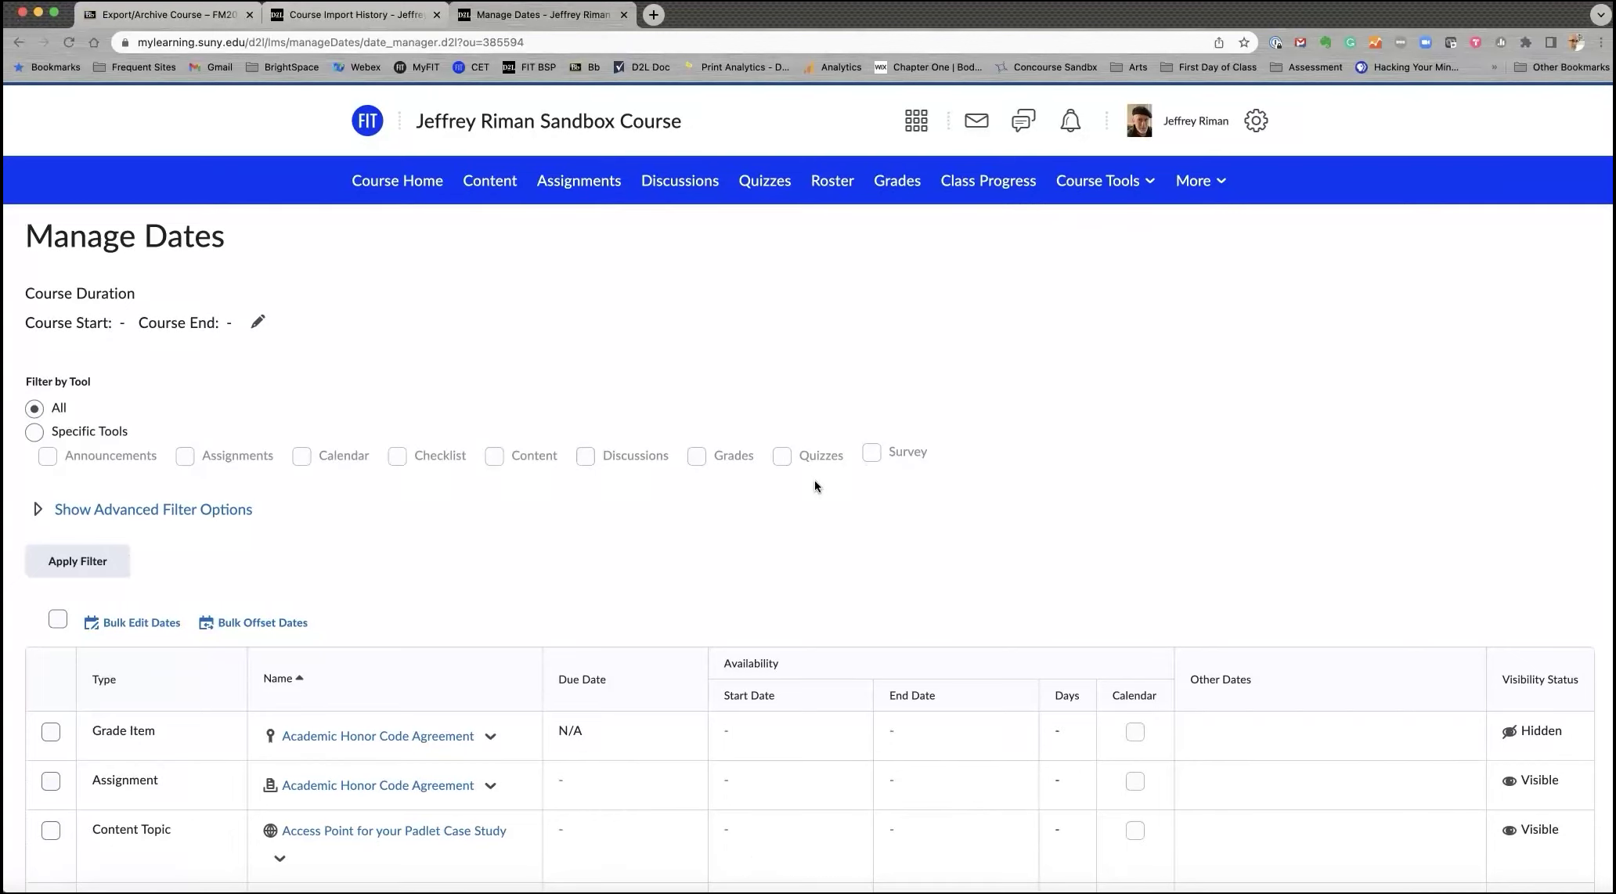
pyautogui.click(388, 185)
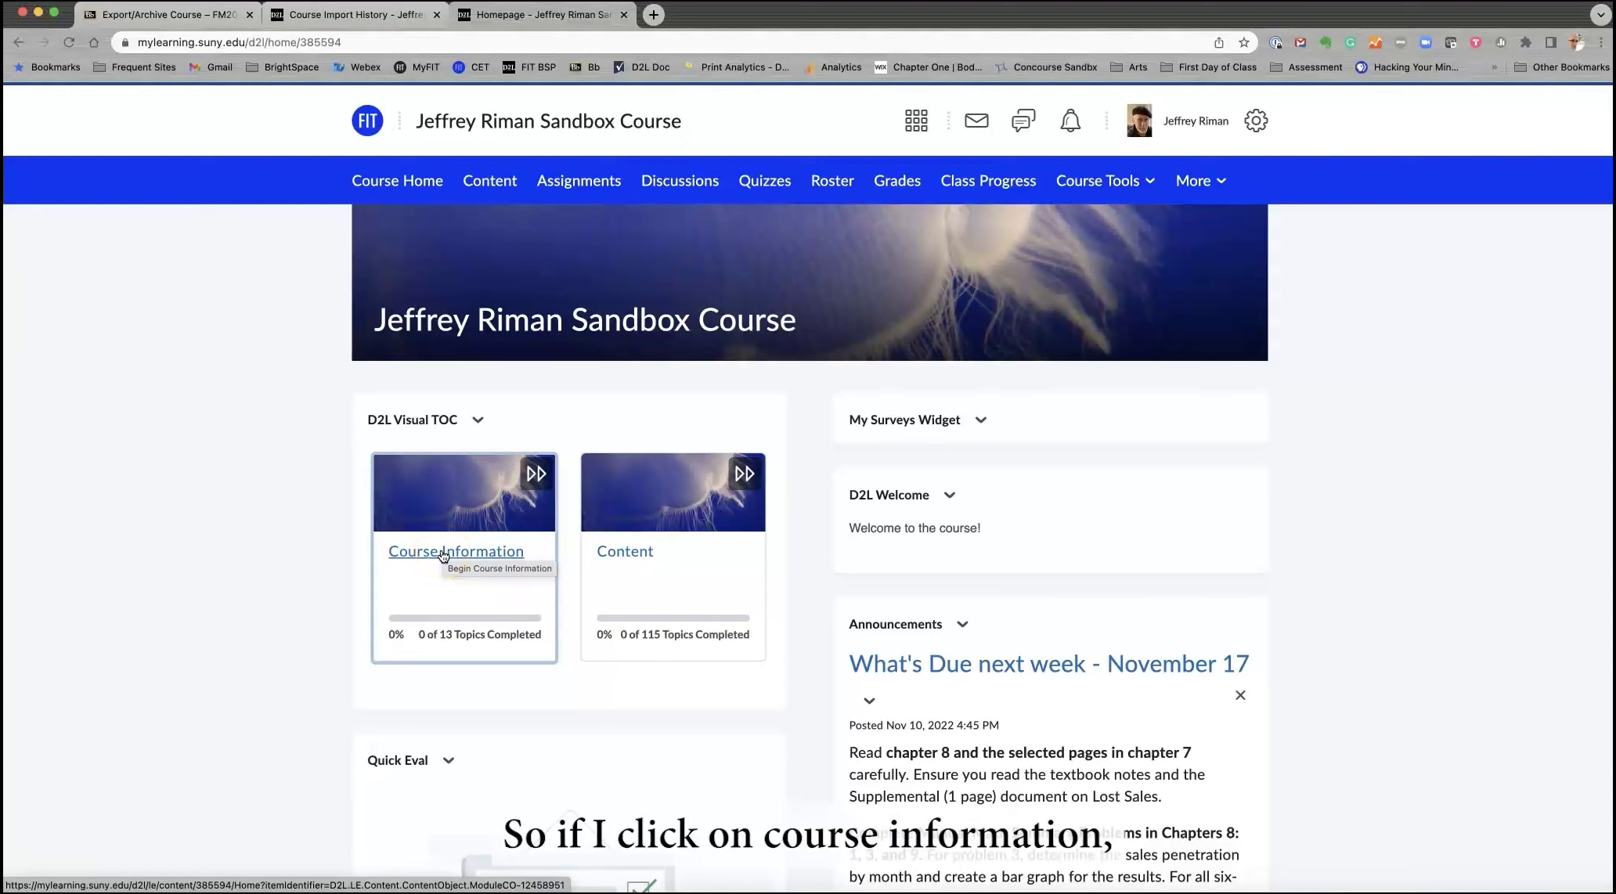
pyautogui.click(444, 554)
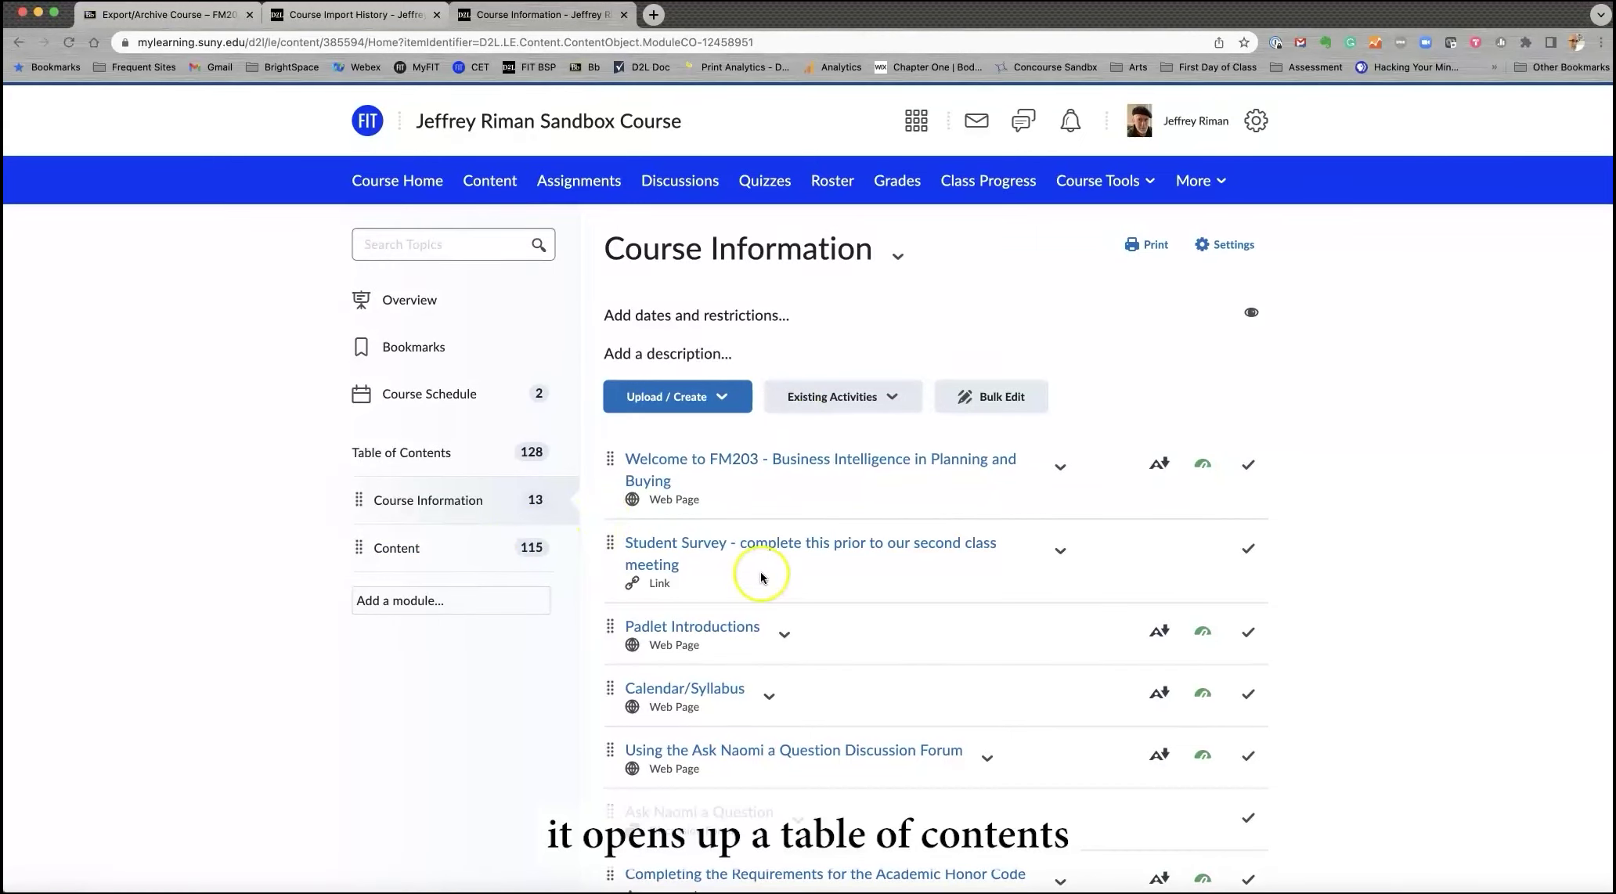
pyautogui.scroll(-5, 814, 570)
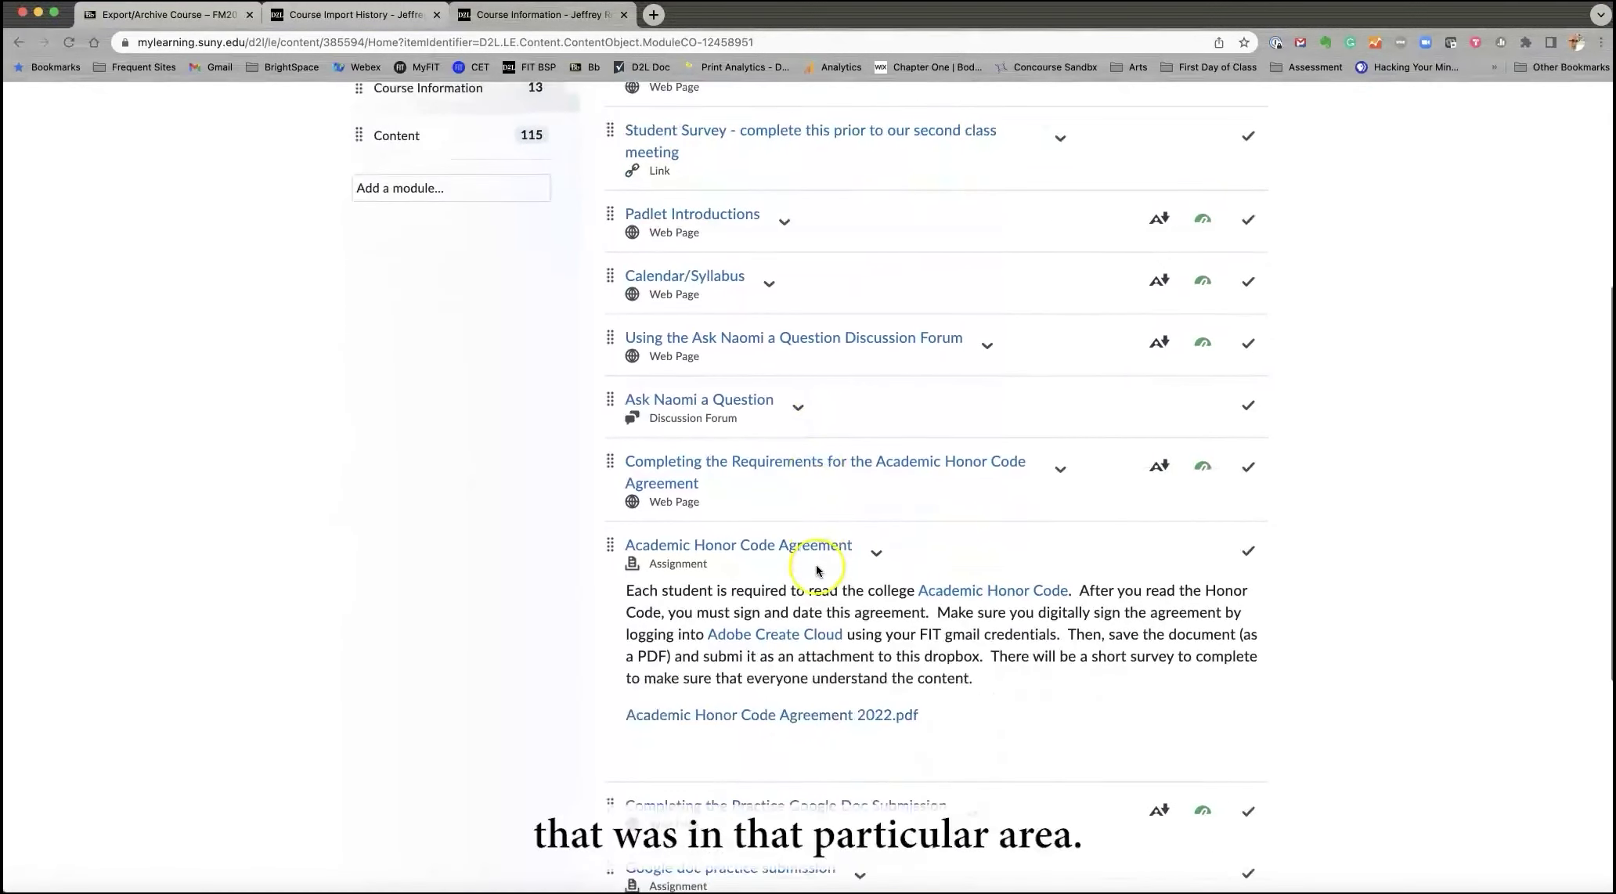
pyautogui.scroll(5, 817, 570)
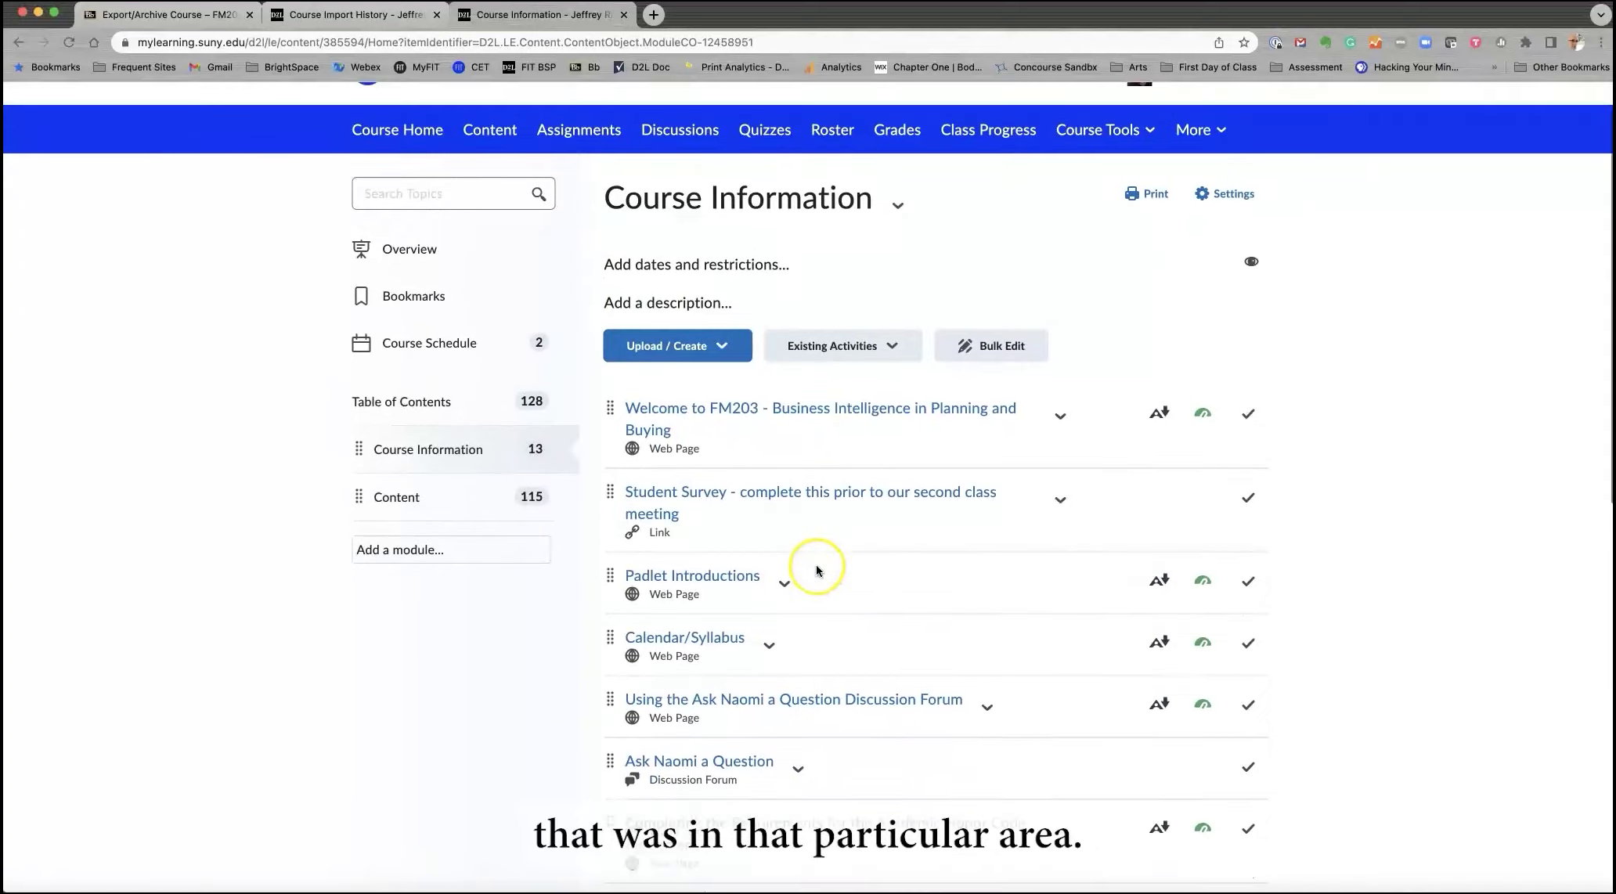
pyautogui.scroll(1, 816, 569)
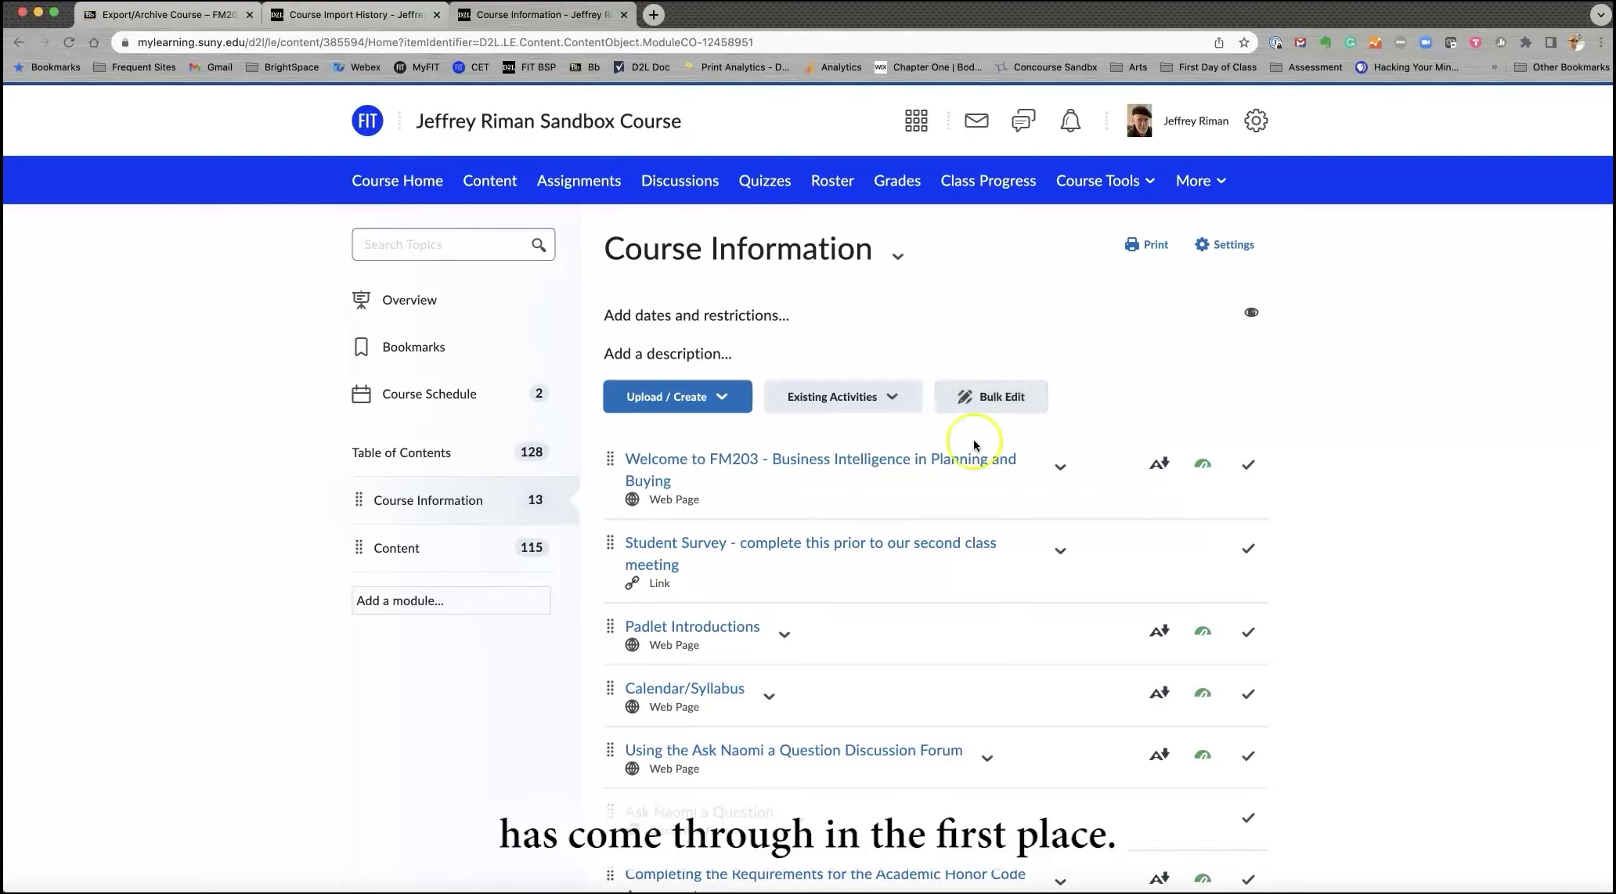
# Step: View the Welcome to FM203 page, then advance to the FM 203 Student Survey topic
pyautogui.click(837, 465)
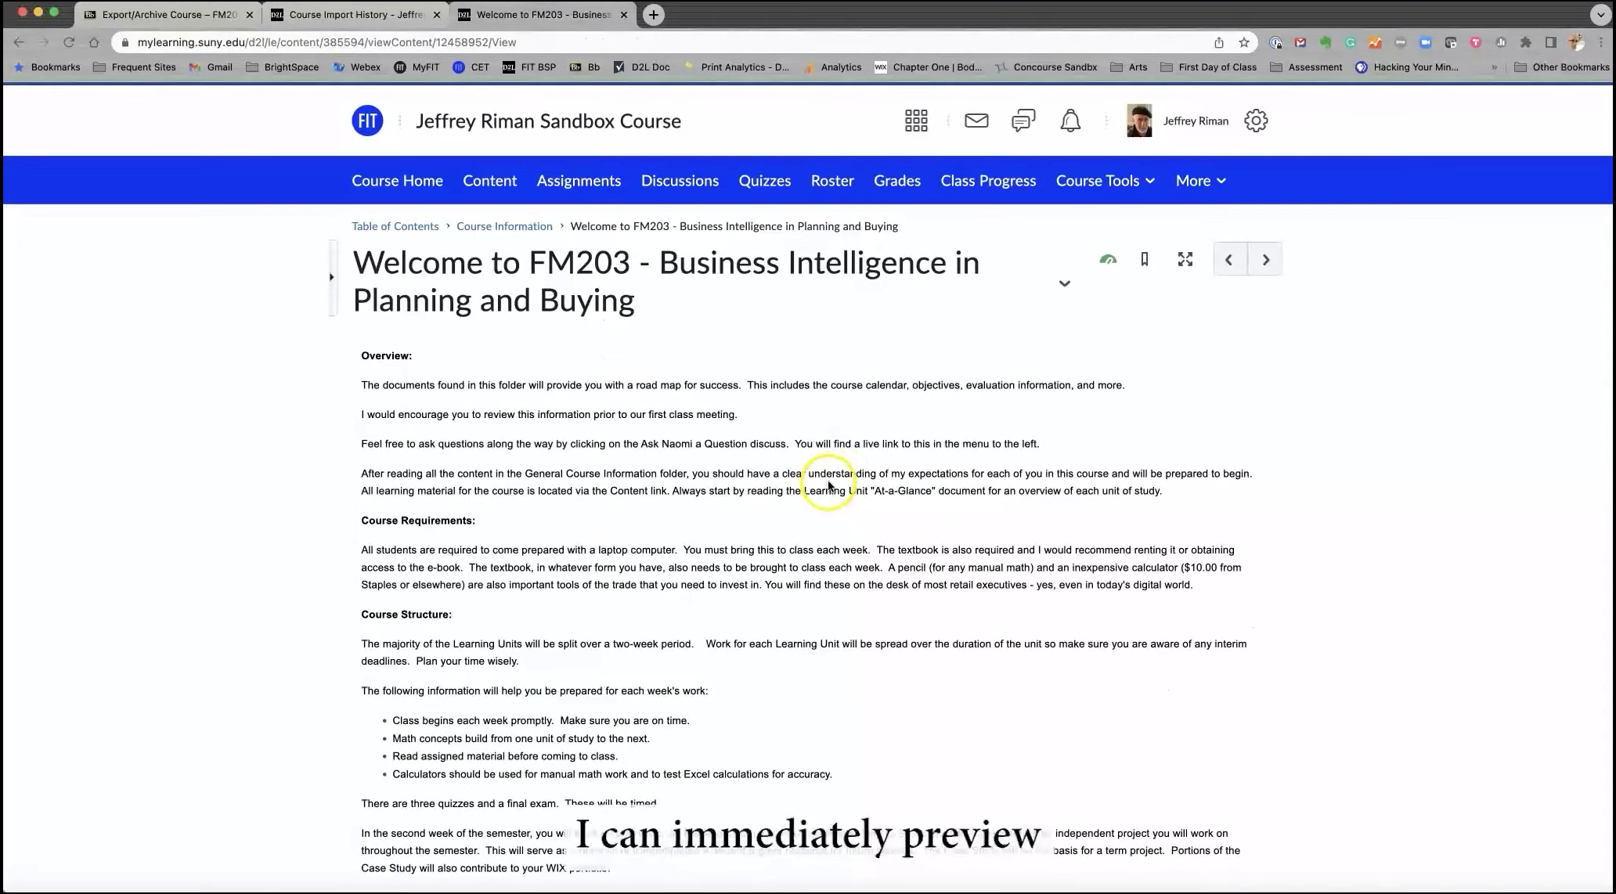
pyautogui.scroll(-5, 834, 477)
pyautogui.scroll(5, 832, 484)
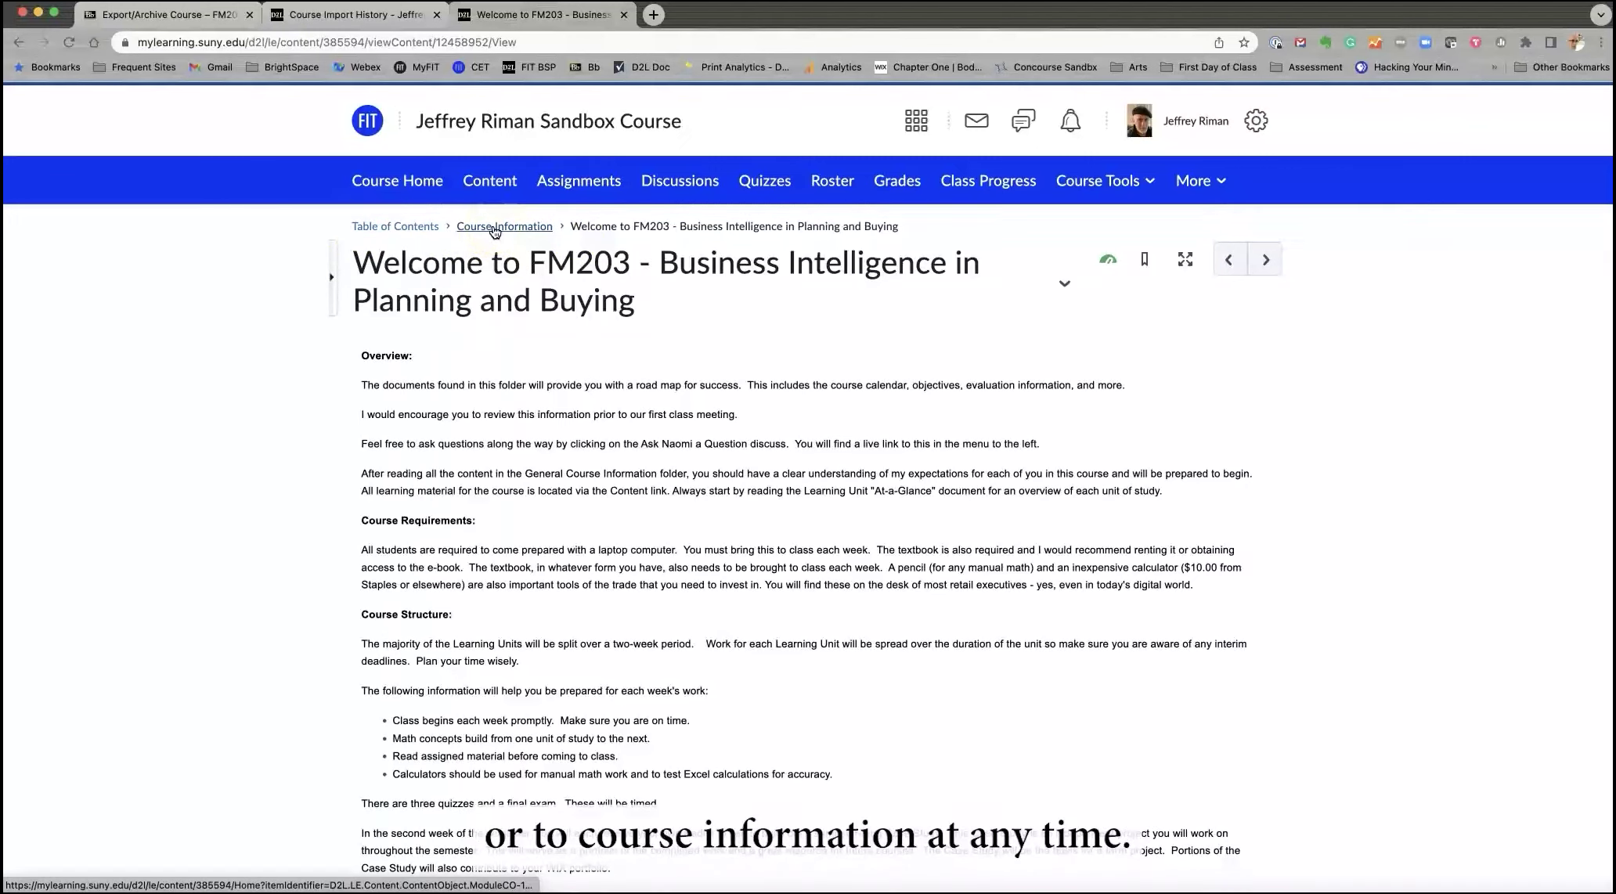
pyautogui.scroll(-5, 772, 433)
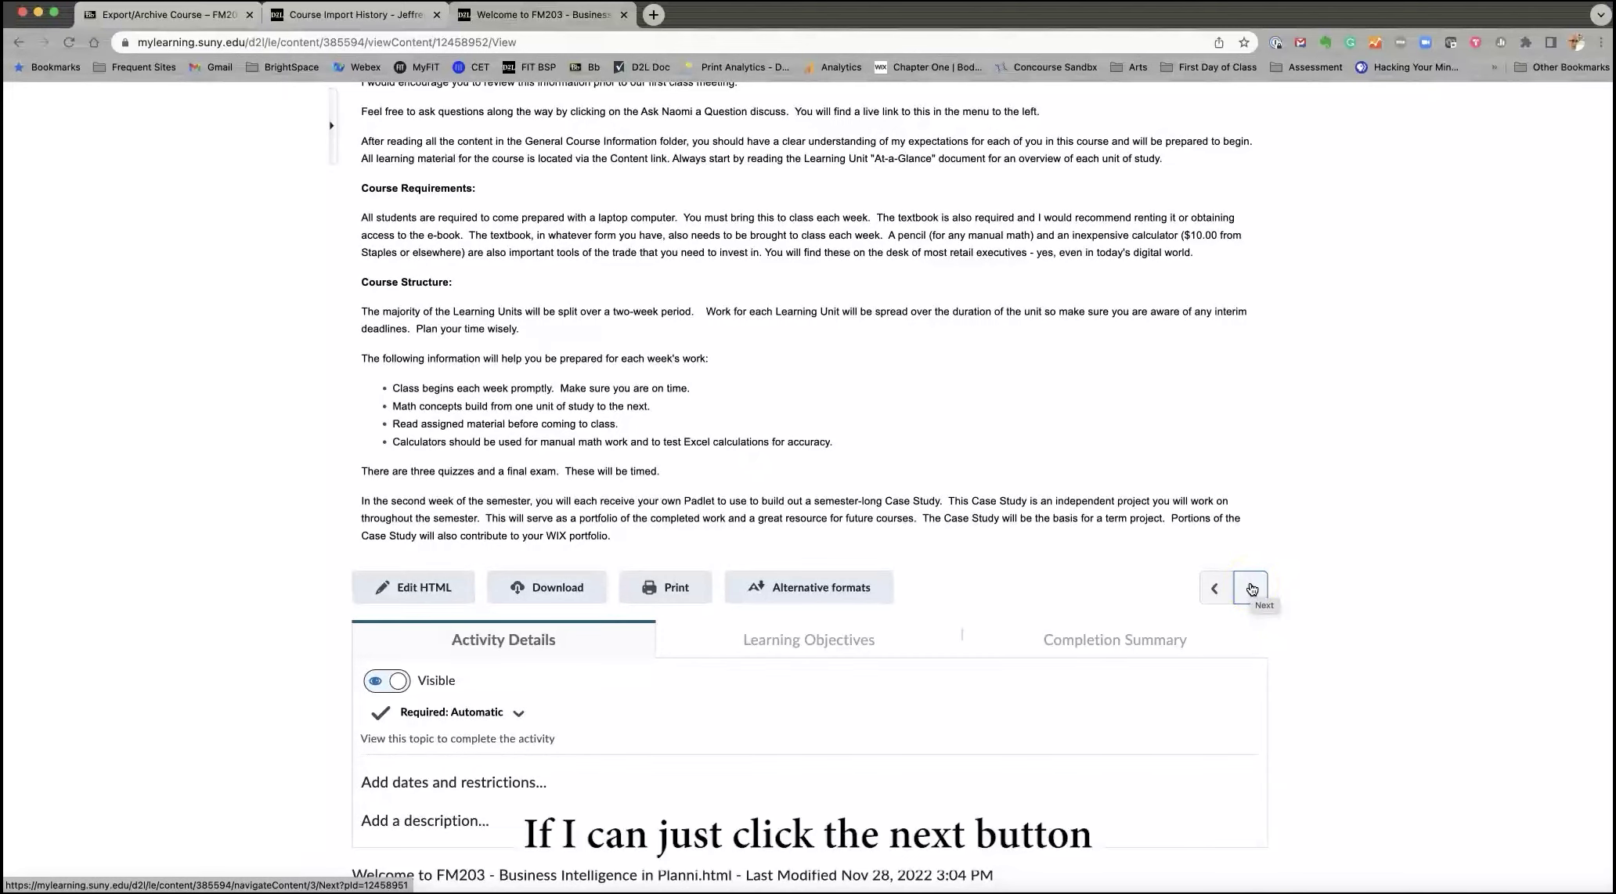
pyautogui.click(1251, 589)
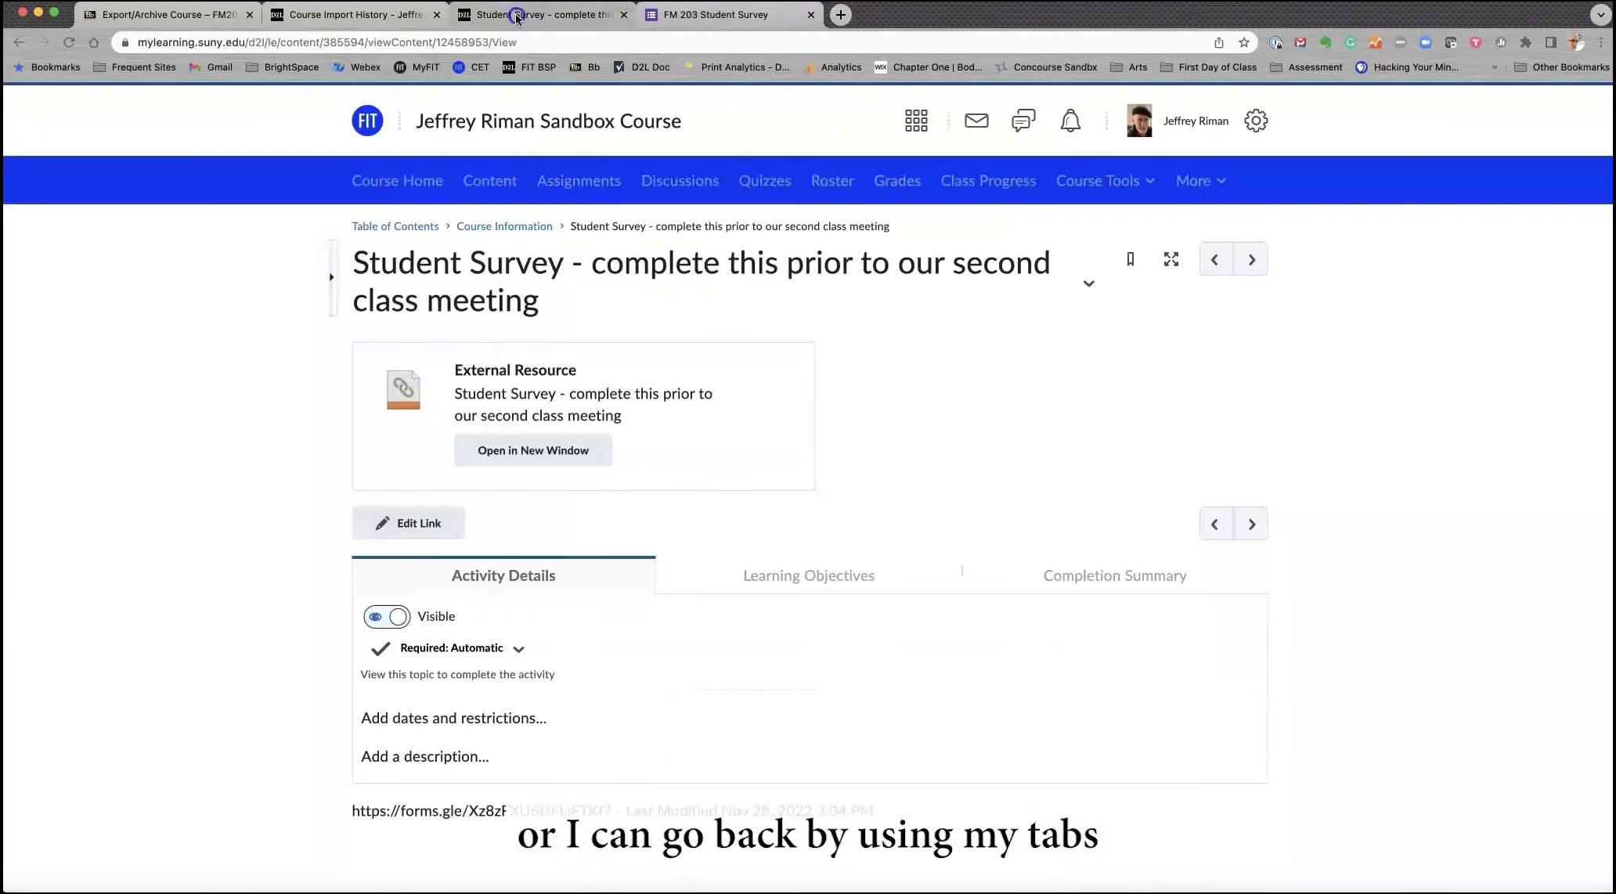
# Step: Return to the Student Survey topic tab and set its visibility back to Visible
pyautogui.click(517, 15)
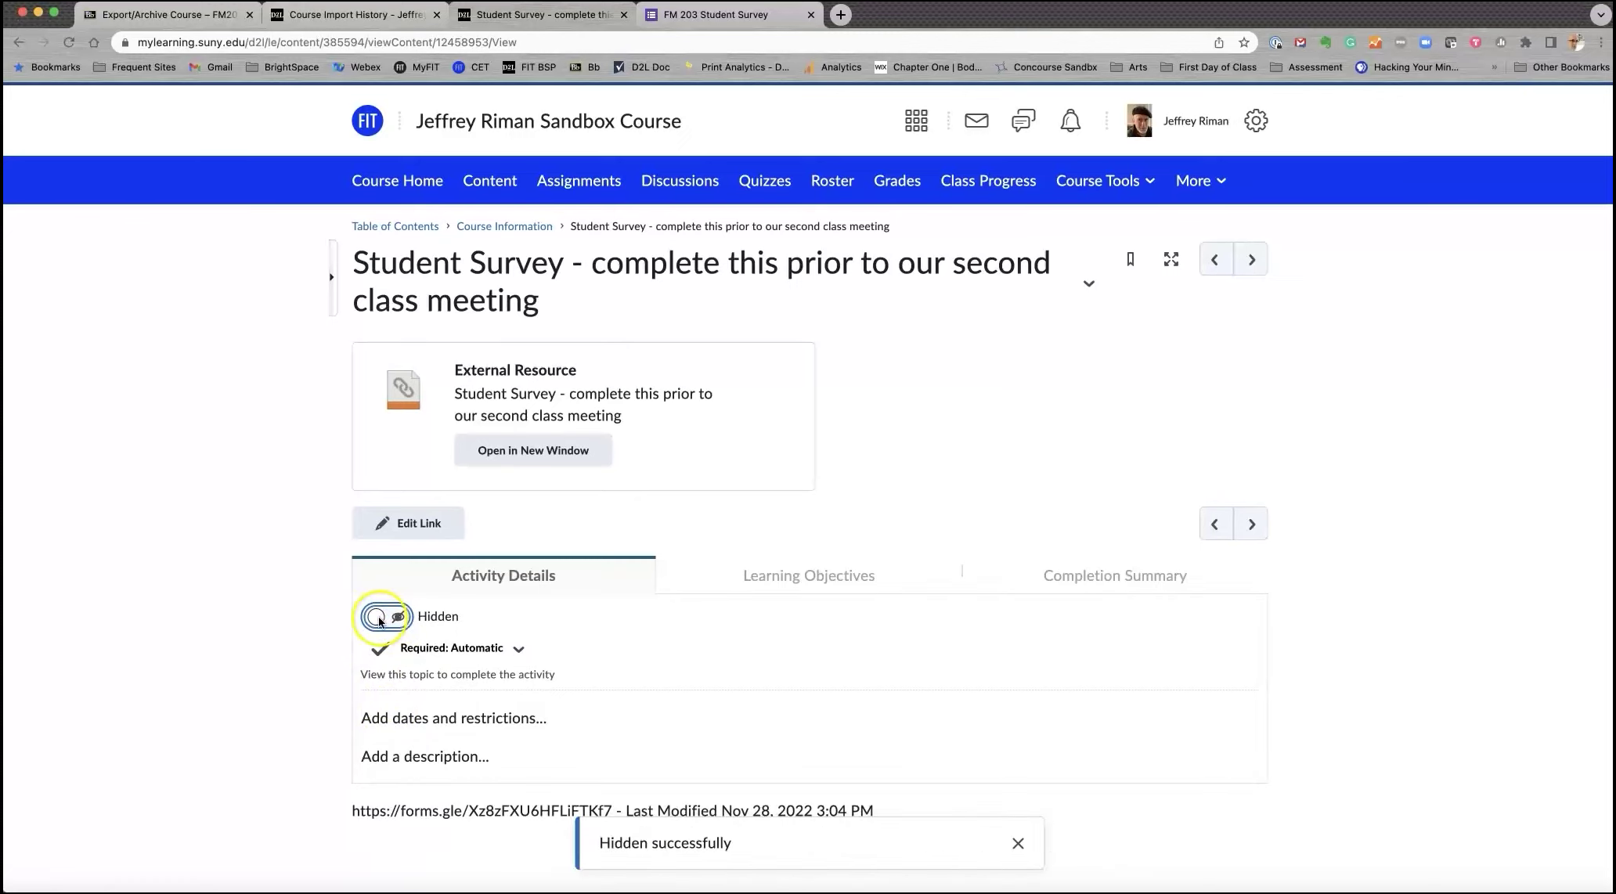
pyautogui.click(380, 618)
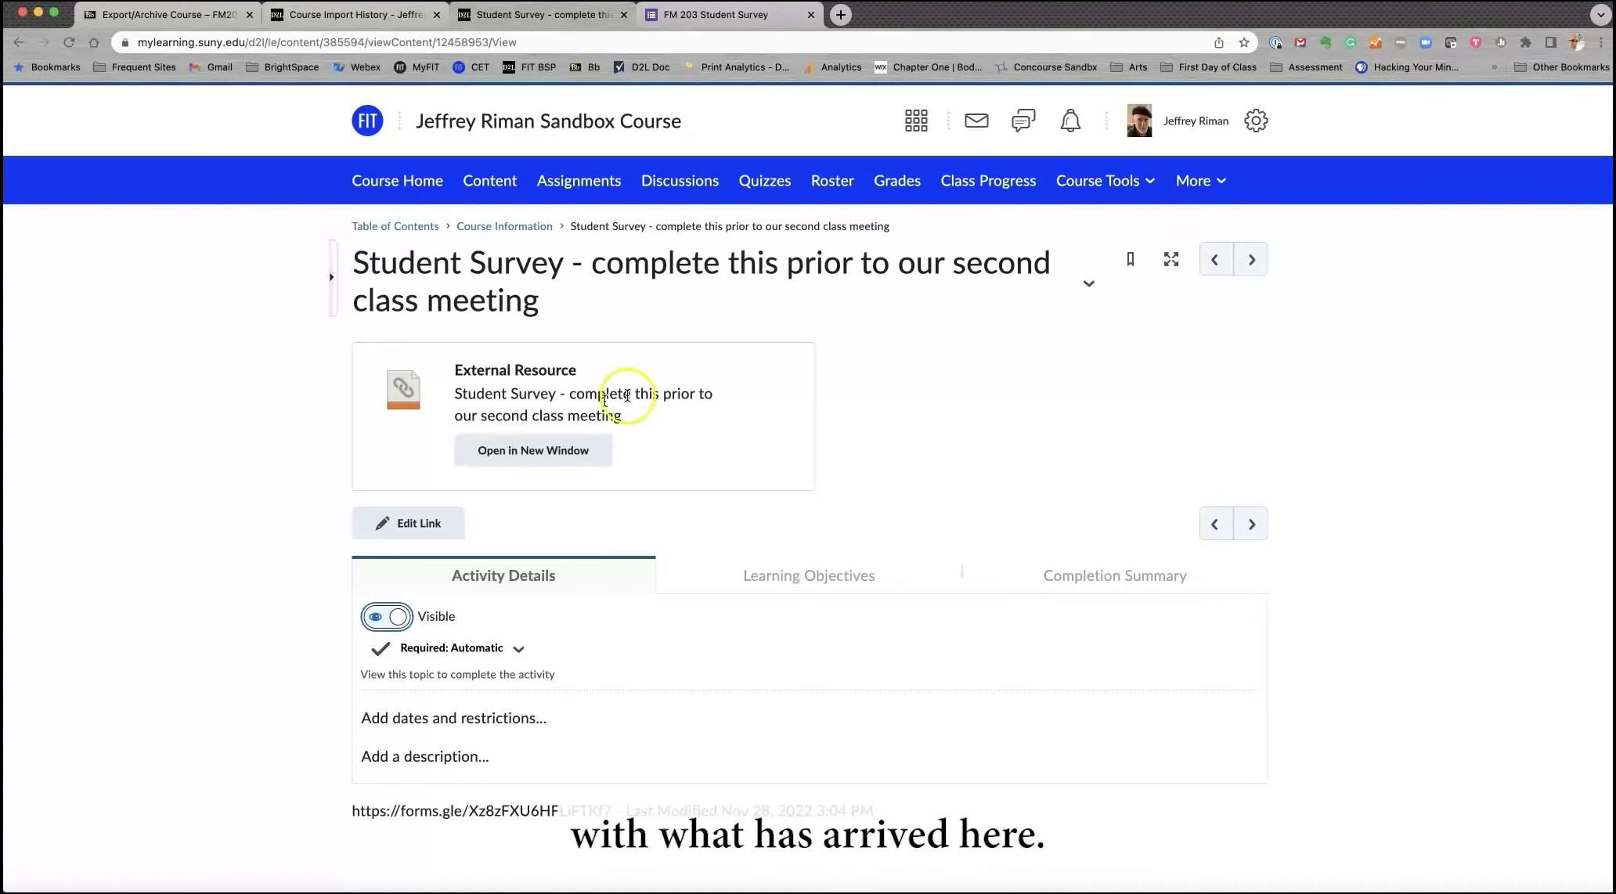
# Step: From the table of contents, open the Content module and expand its weekly sub-modules
pyautogui.click(388, 228)
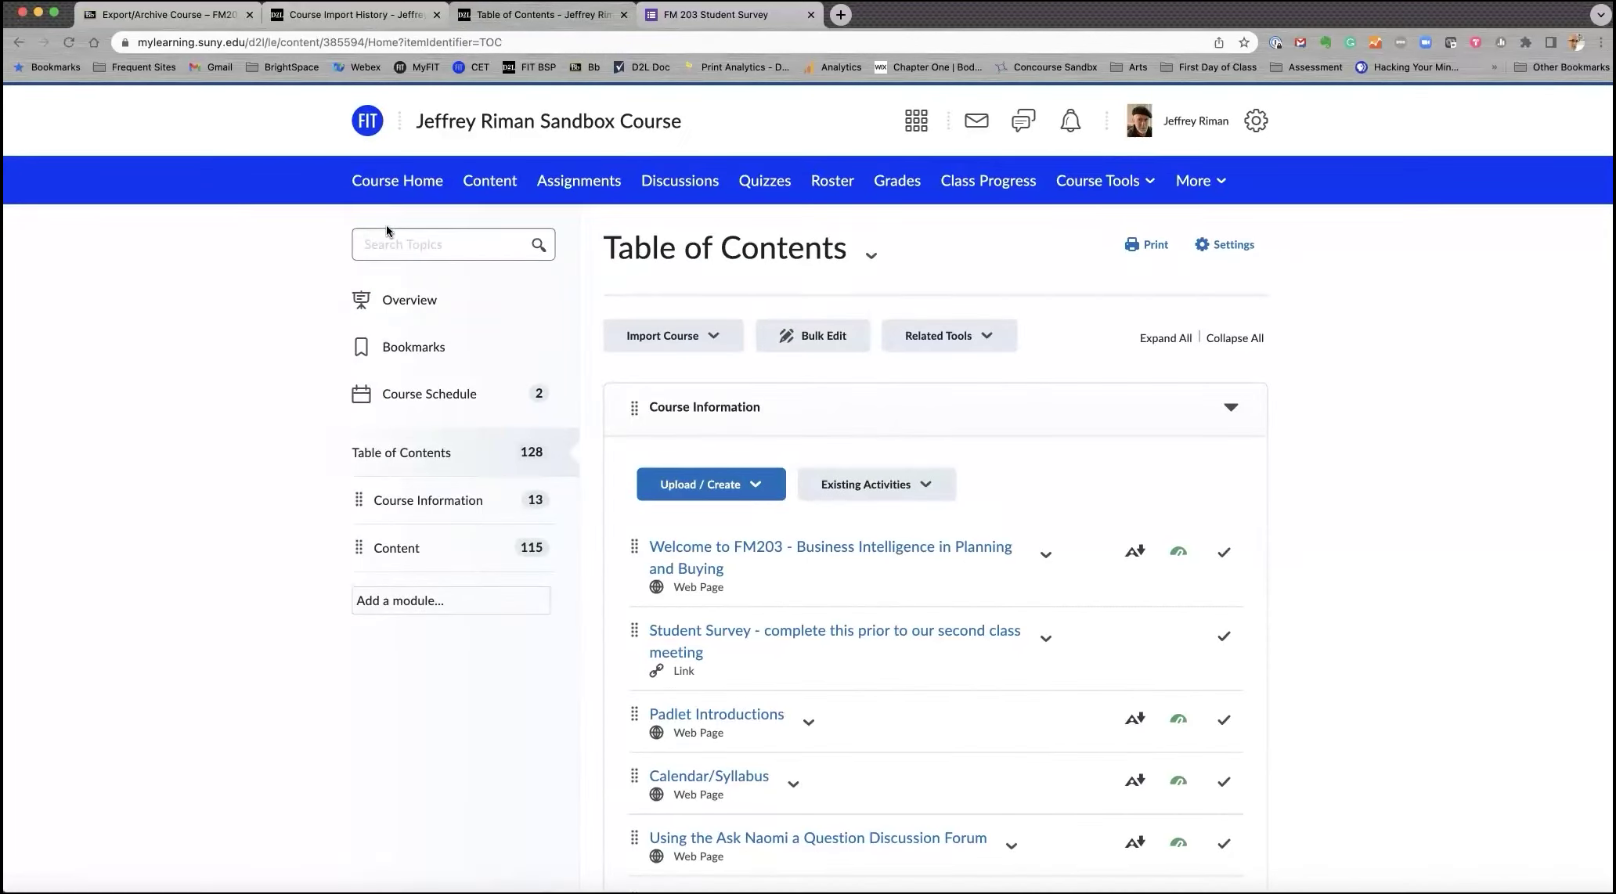
pyautogui.click(413, 639)
pyautogui.click(391, 557)
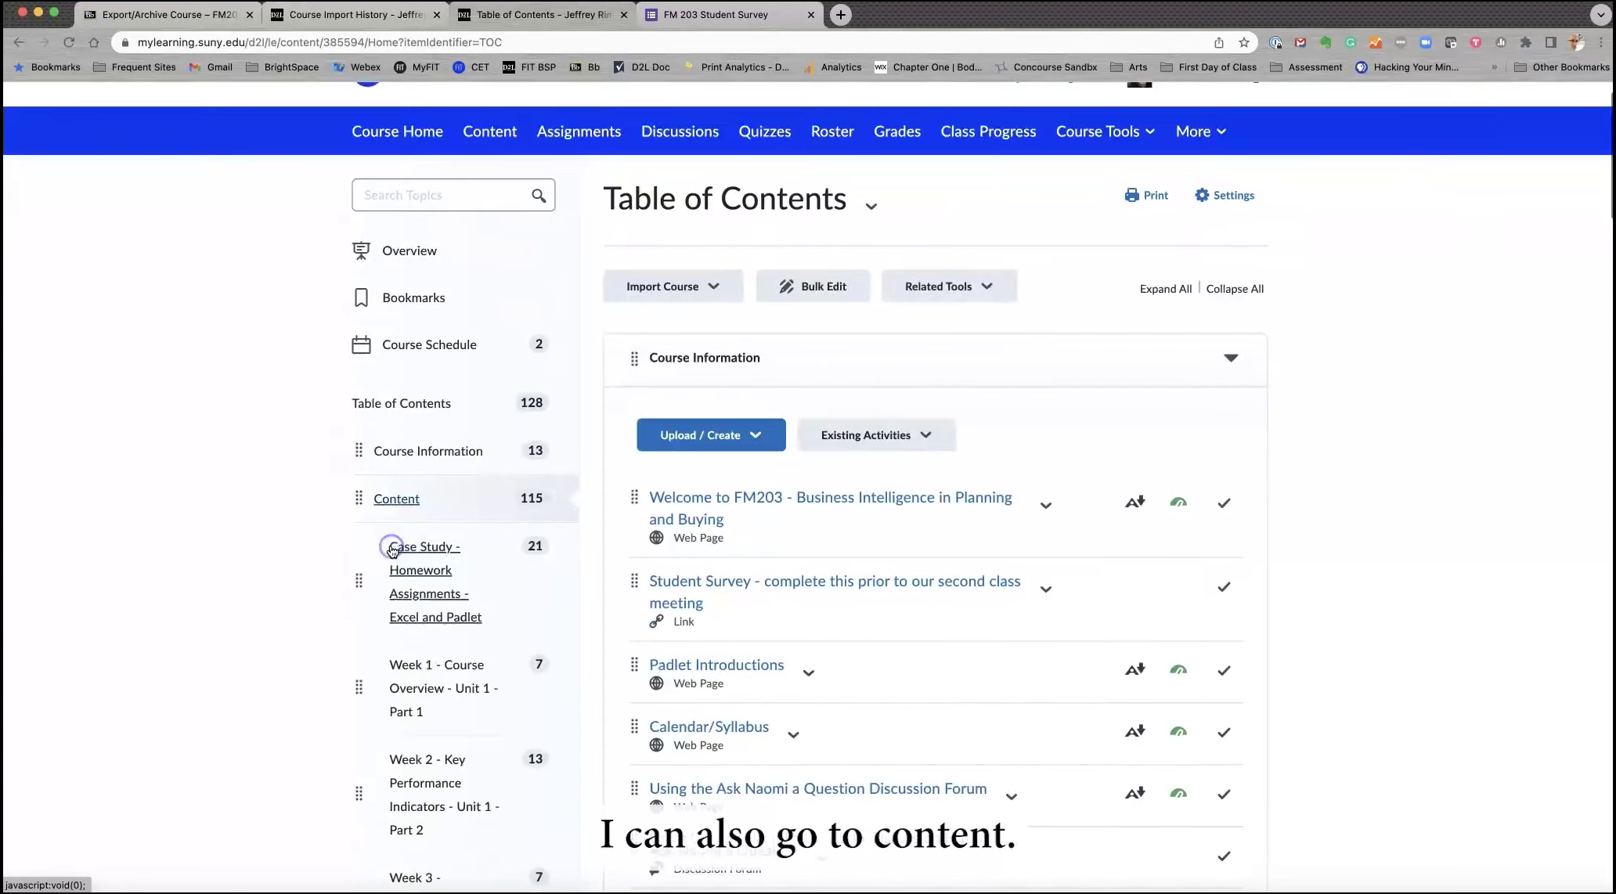
pyautogui.scroll(-2, 392, 552)
pyautogui.click(413, 547)
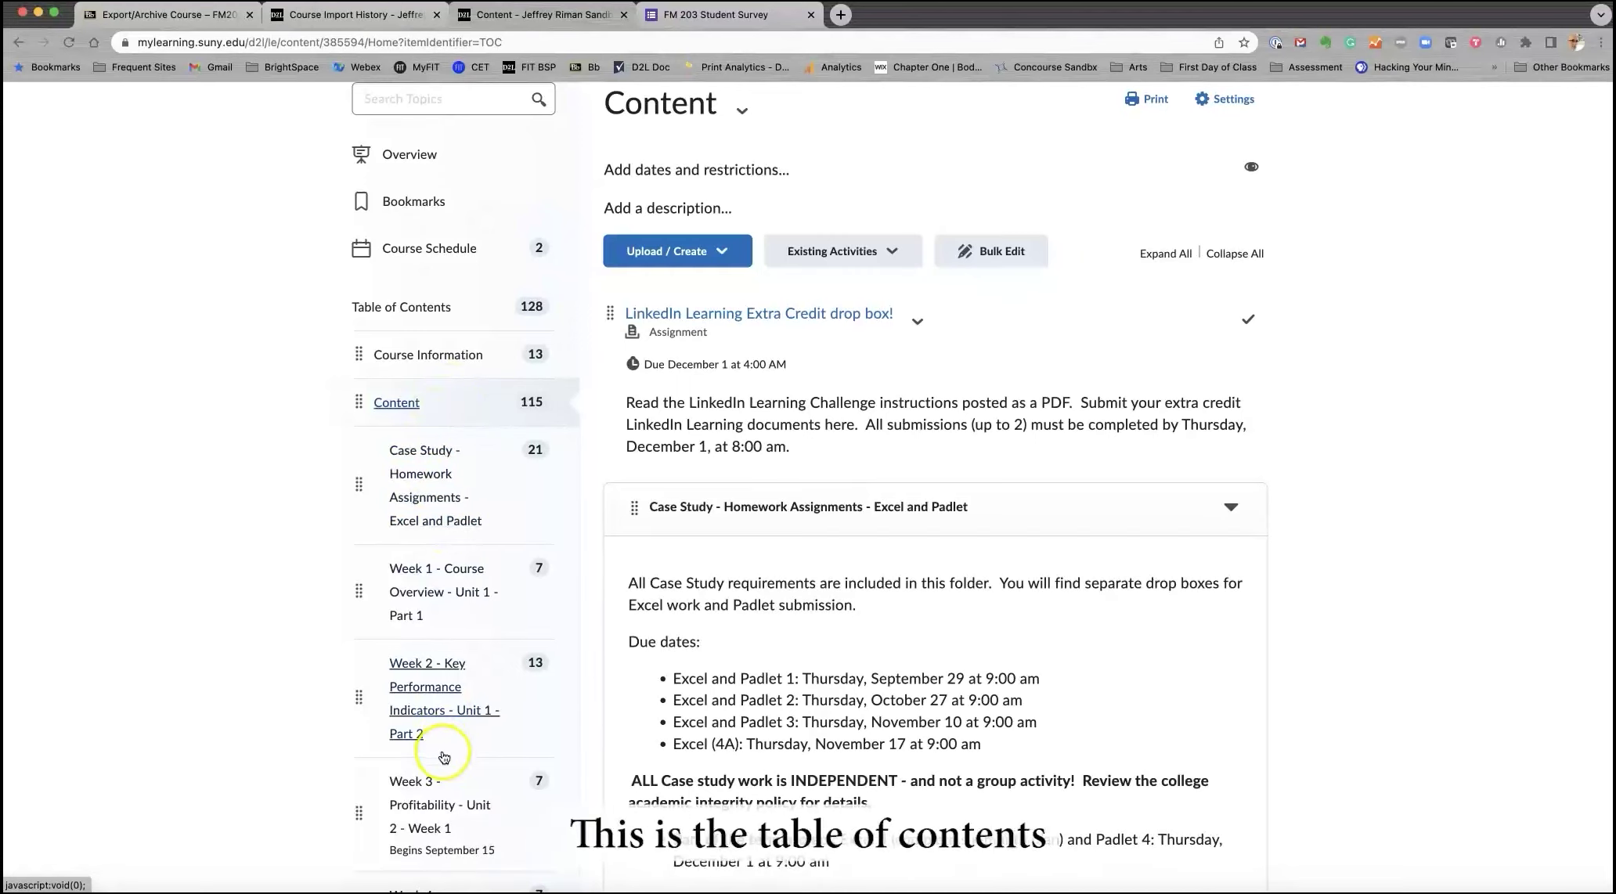
# Step: Scroll through the Content module's 115 items, from the Extra Credit drop box and Case Study folder onward
pyautogui.scroll(-1, 446, 756)
pyautogui.scroll(-5, 447, 756)
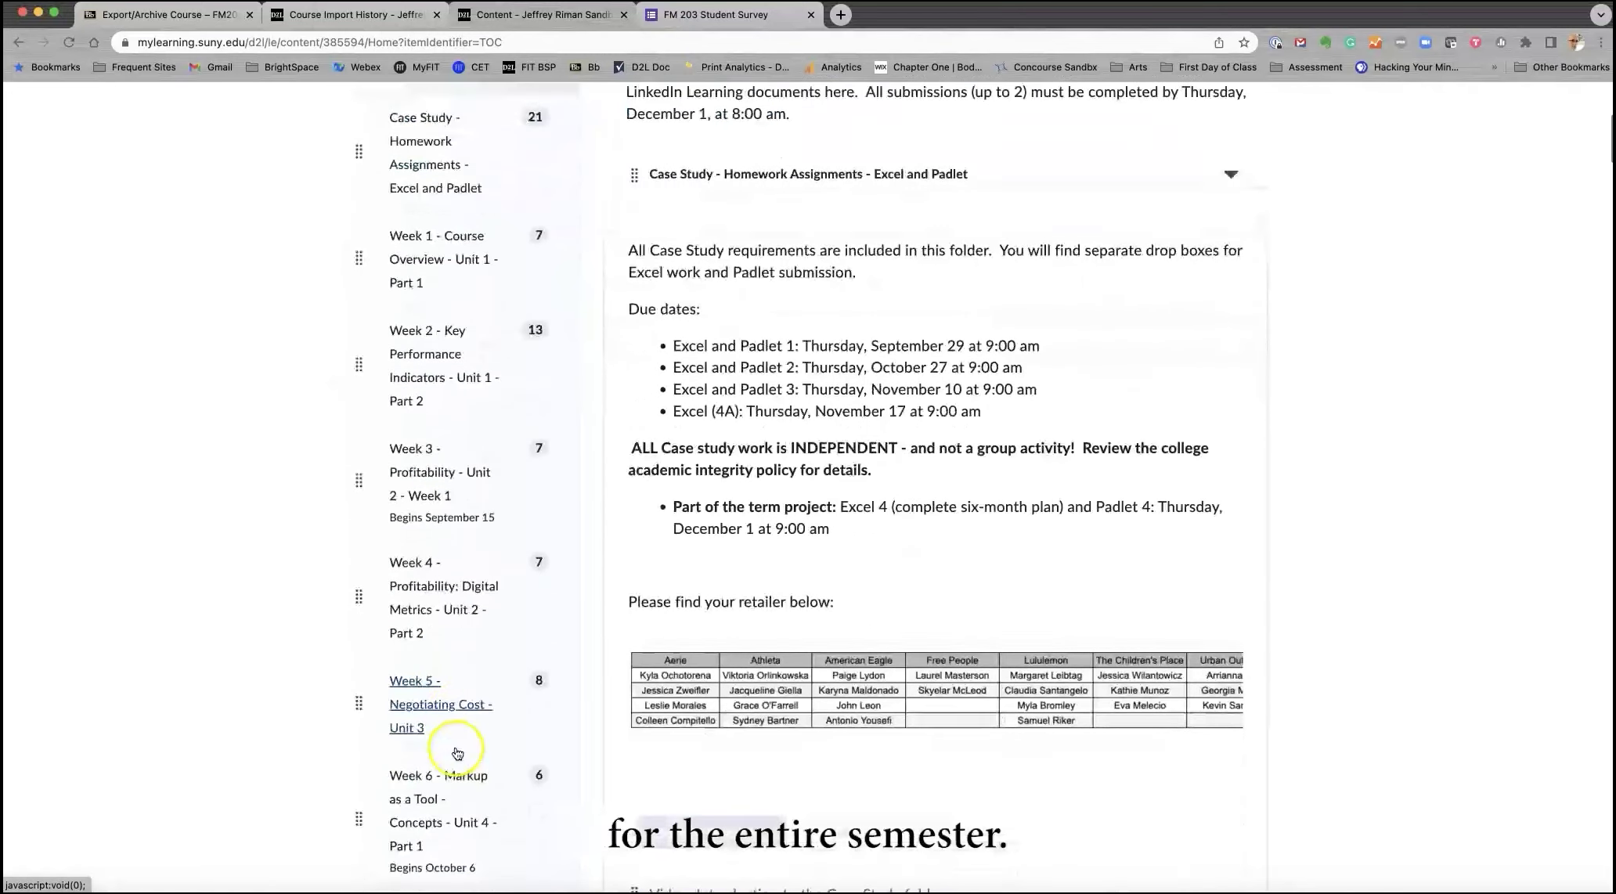
pyautogui.scroll(-2, 470, 748)
pyautogui.scroll(1, 462, 747)
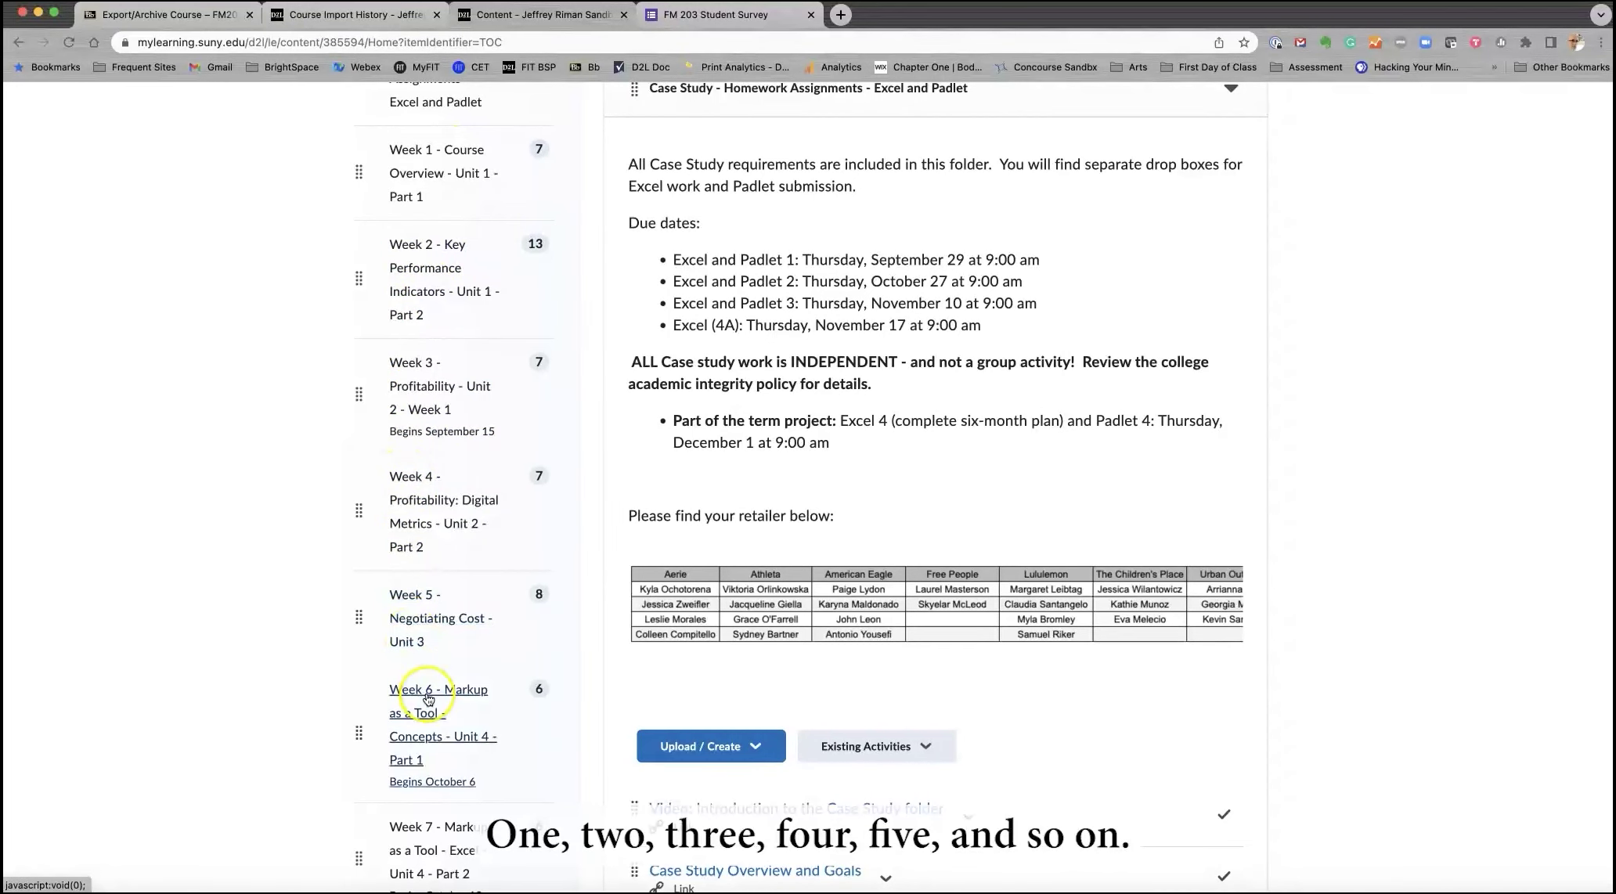
pyautogui.scroll(-5, 426, 689)
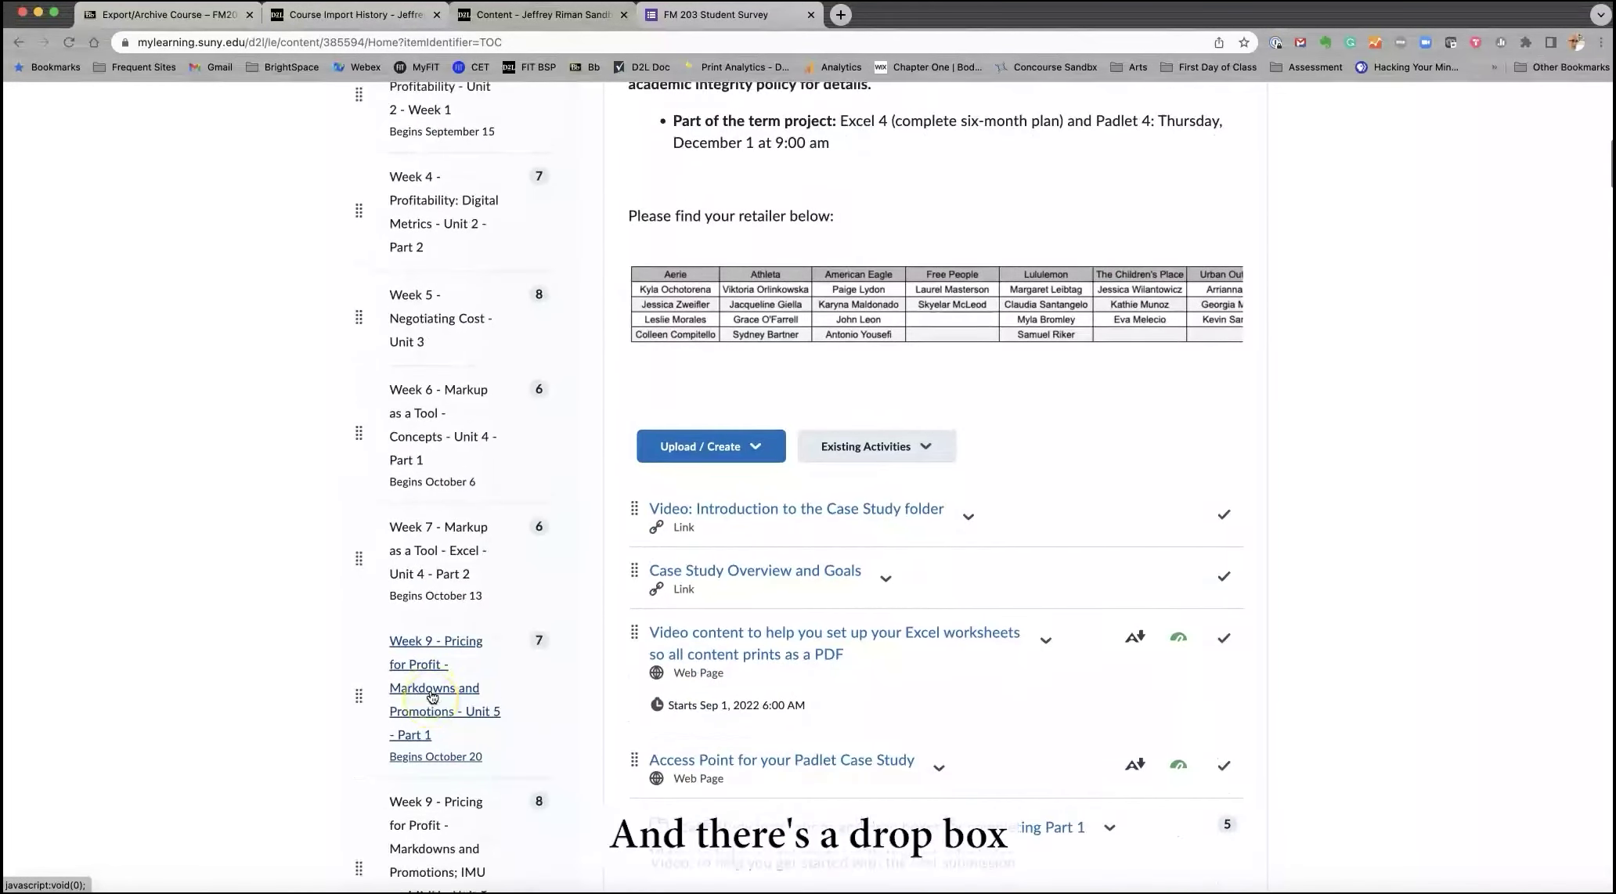
pyautogui.scroll(5, 782, 705)
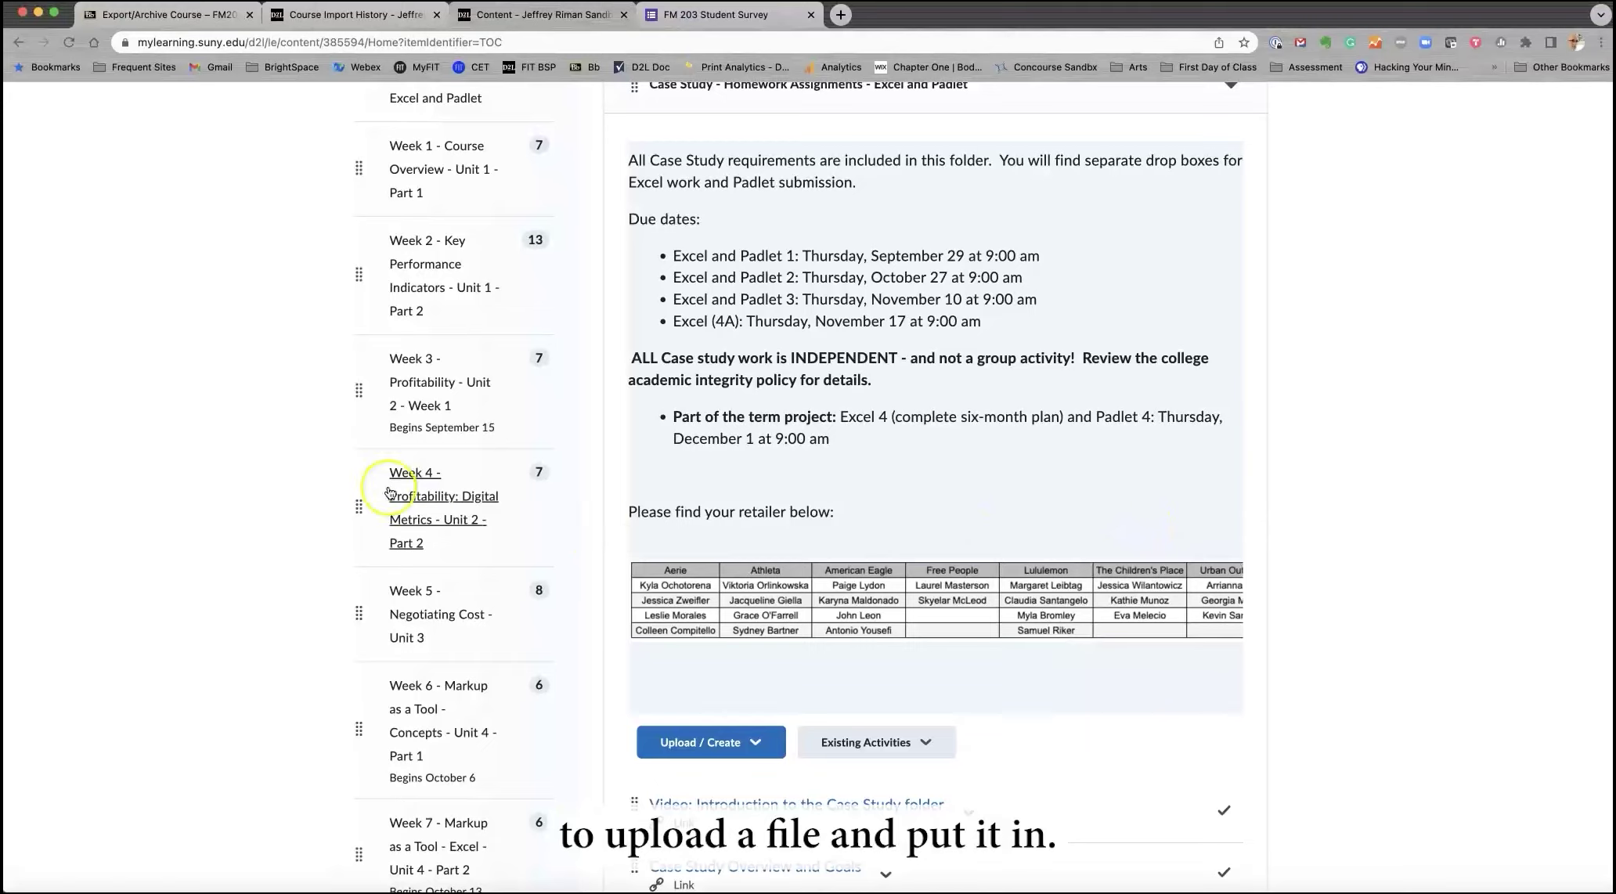
pyautogui.scroll(6, 454, 501)
pyautogui.scroll(3, 451, 508)
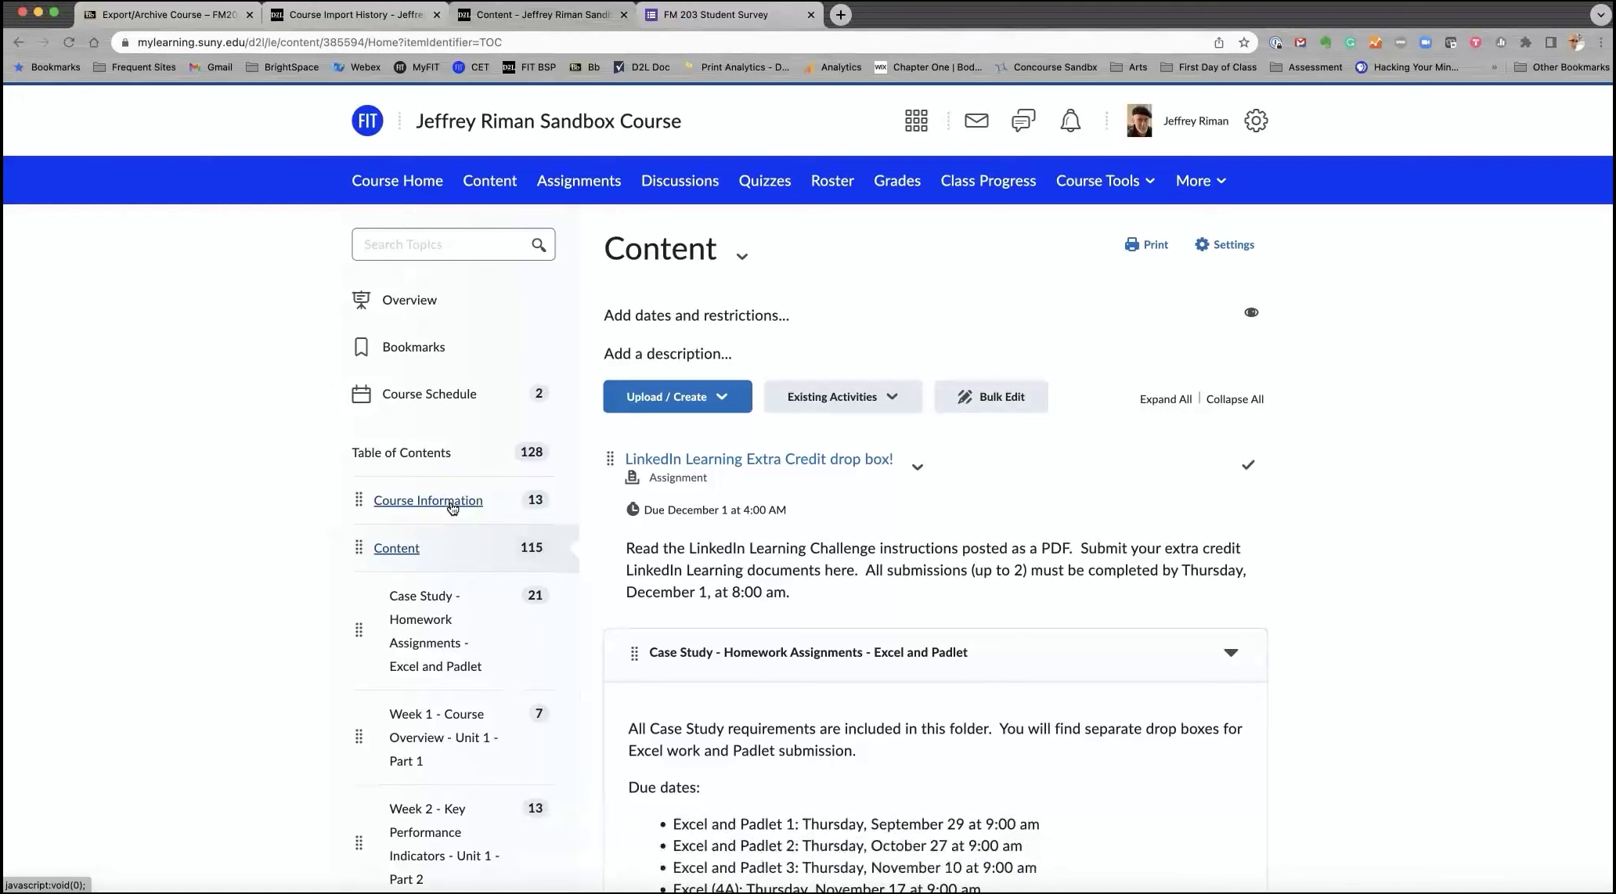
# Step: Visit Content and Assignments, then view the Discussions list of Free People, Athleta and Urban Outfitters Term Project forums
pyautogui.click(393, 190)
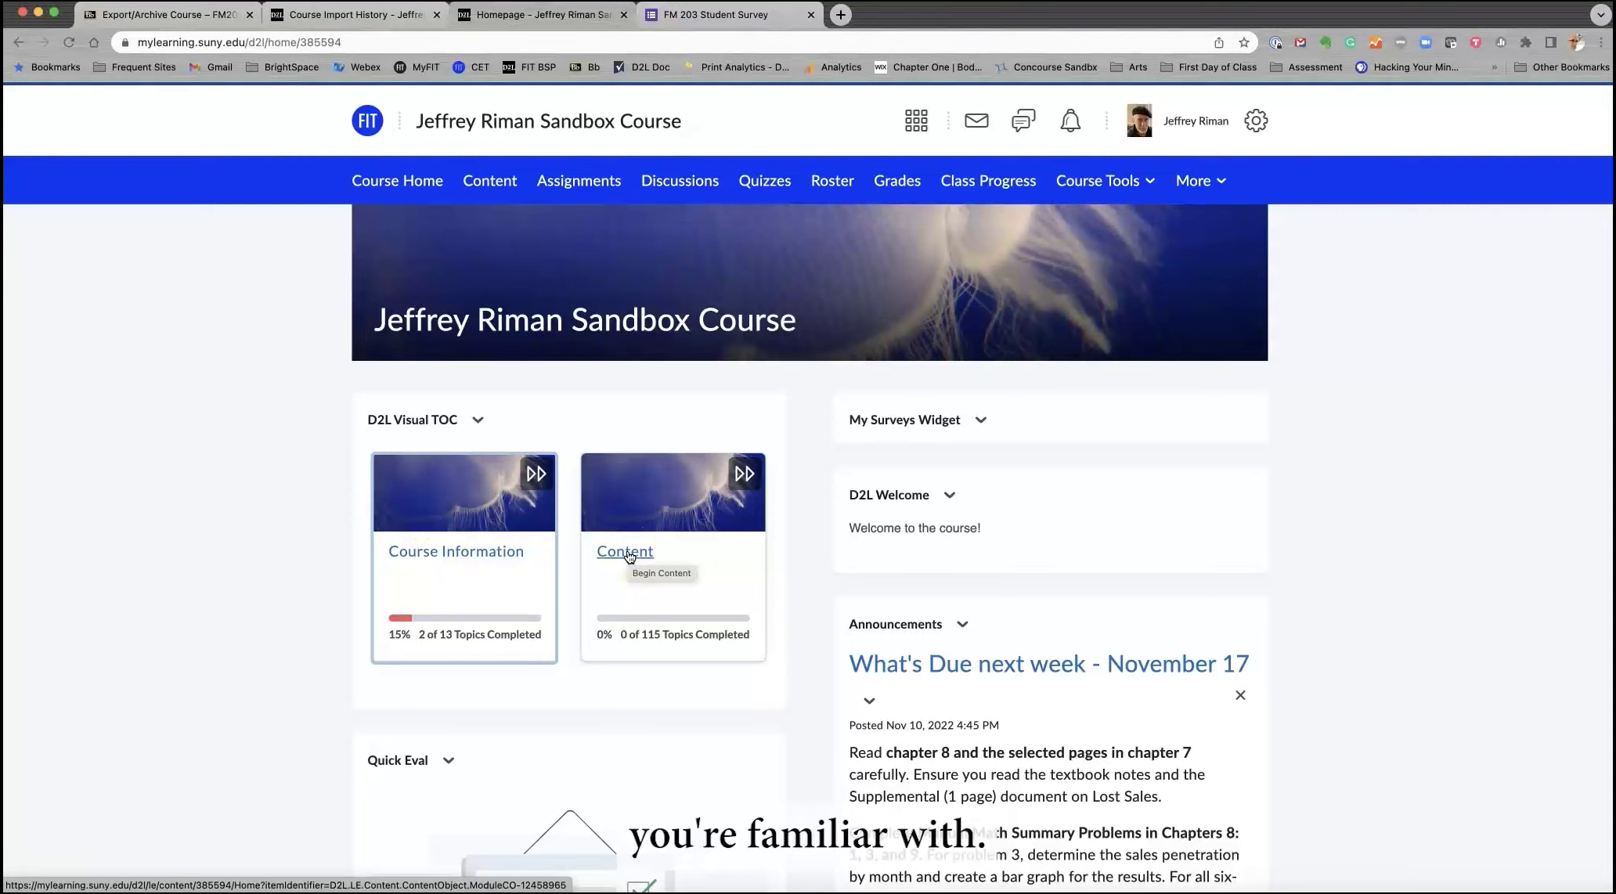
pyautogui.click(501, 182)
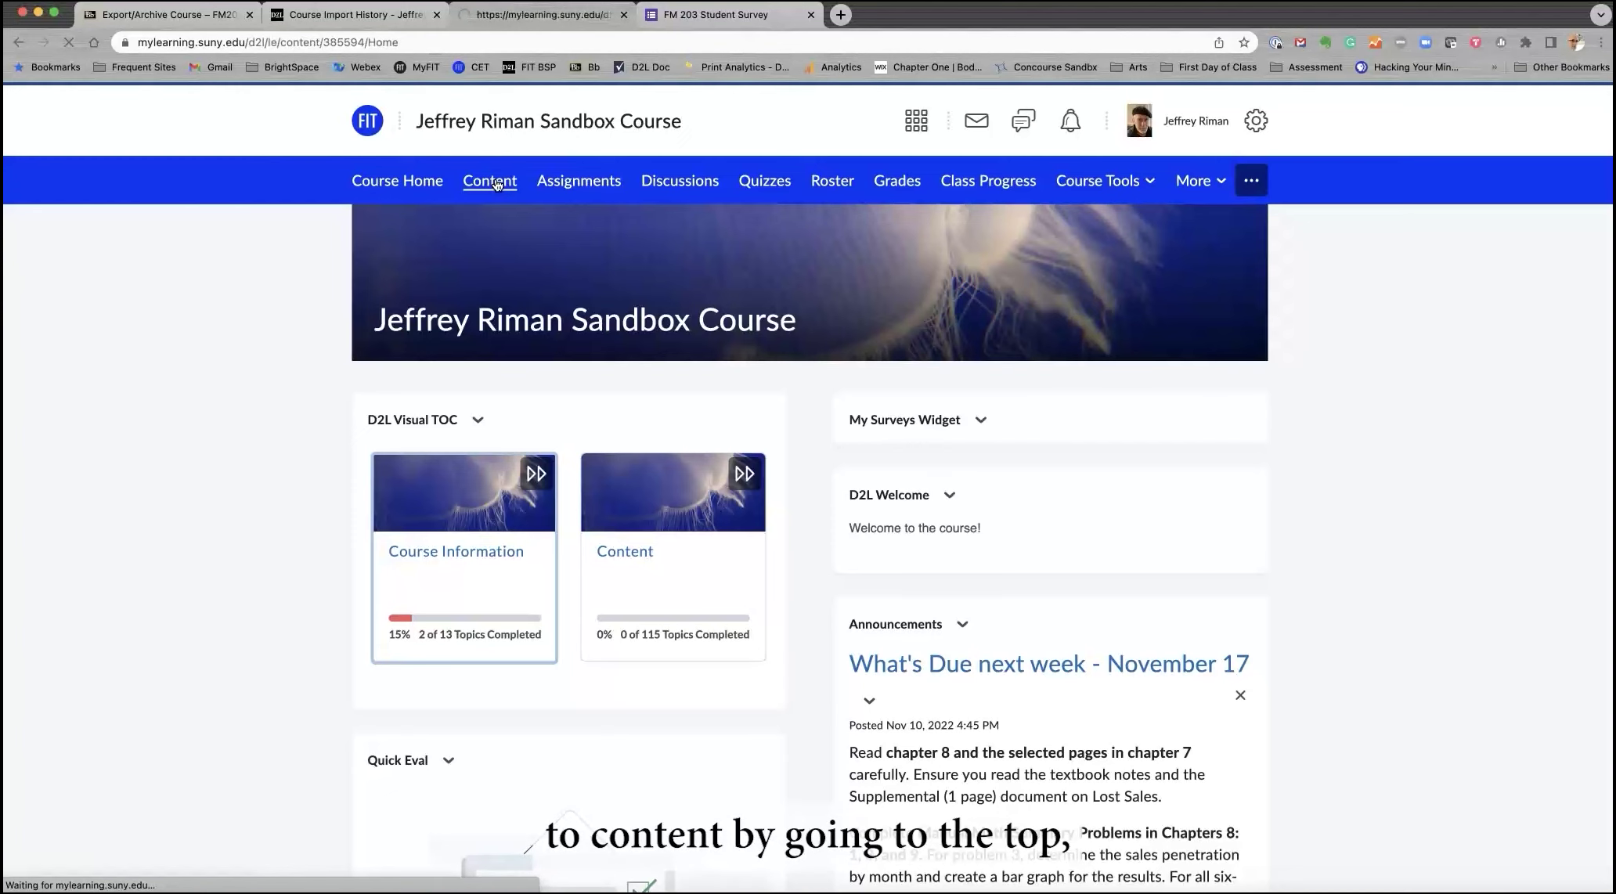
pyautogui.click(596, 188)
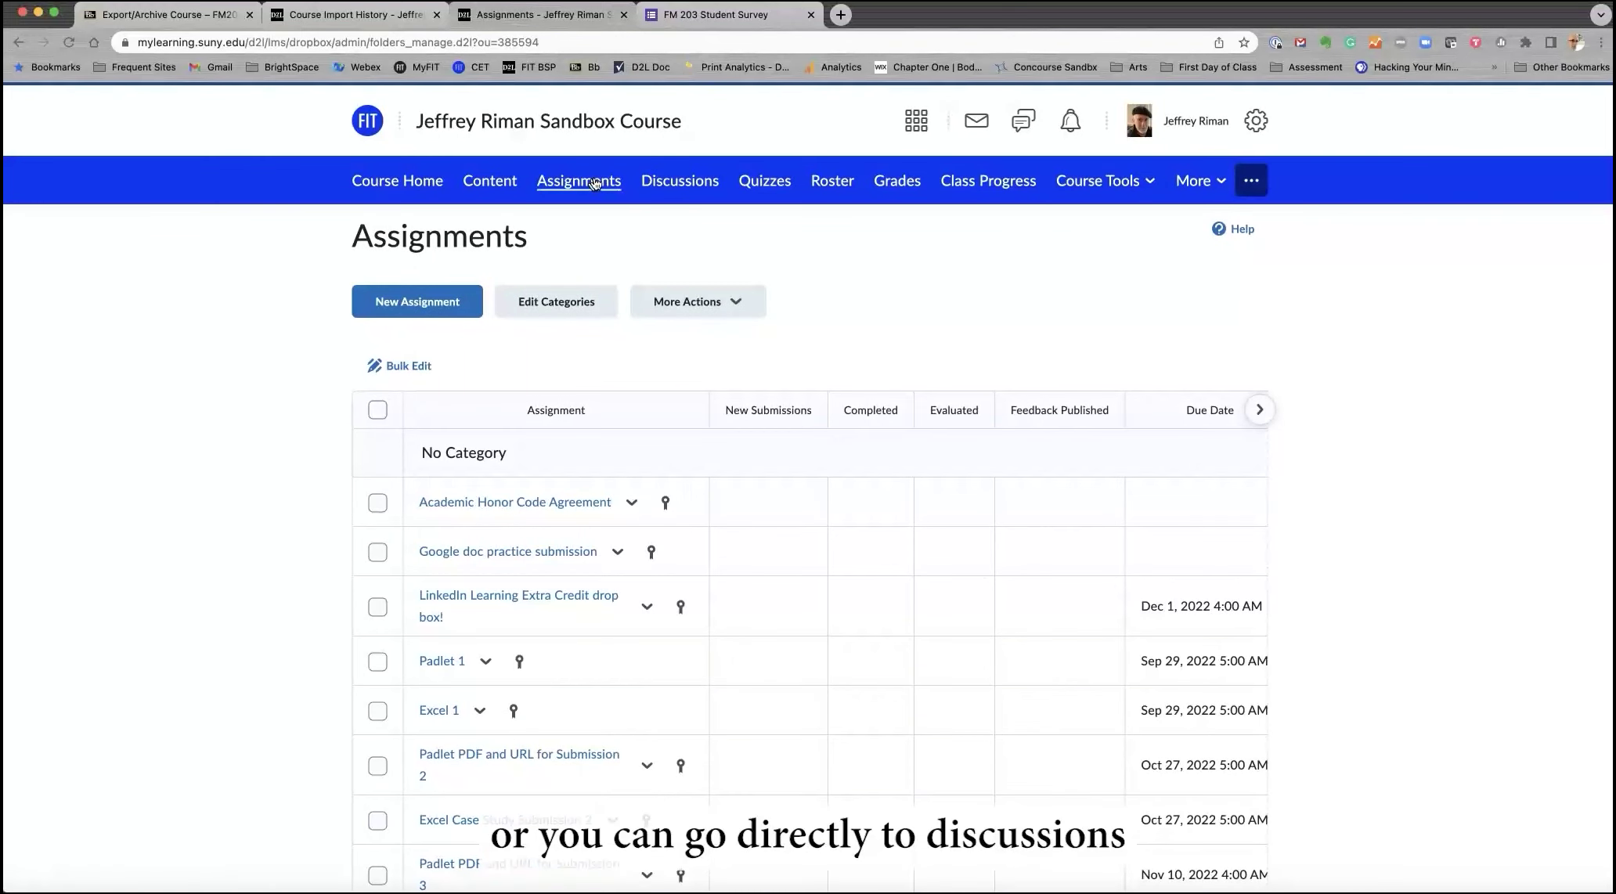
pyautogui.click(687, 183)
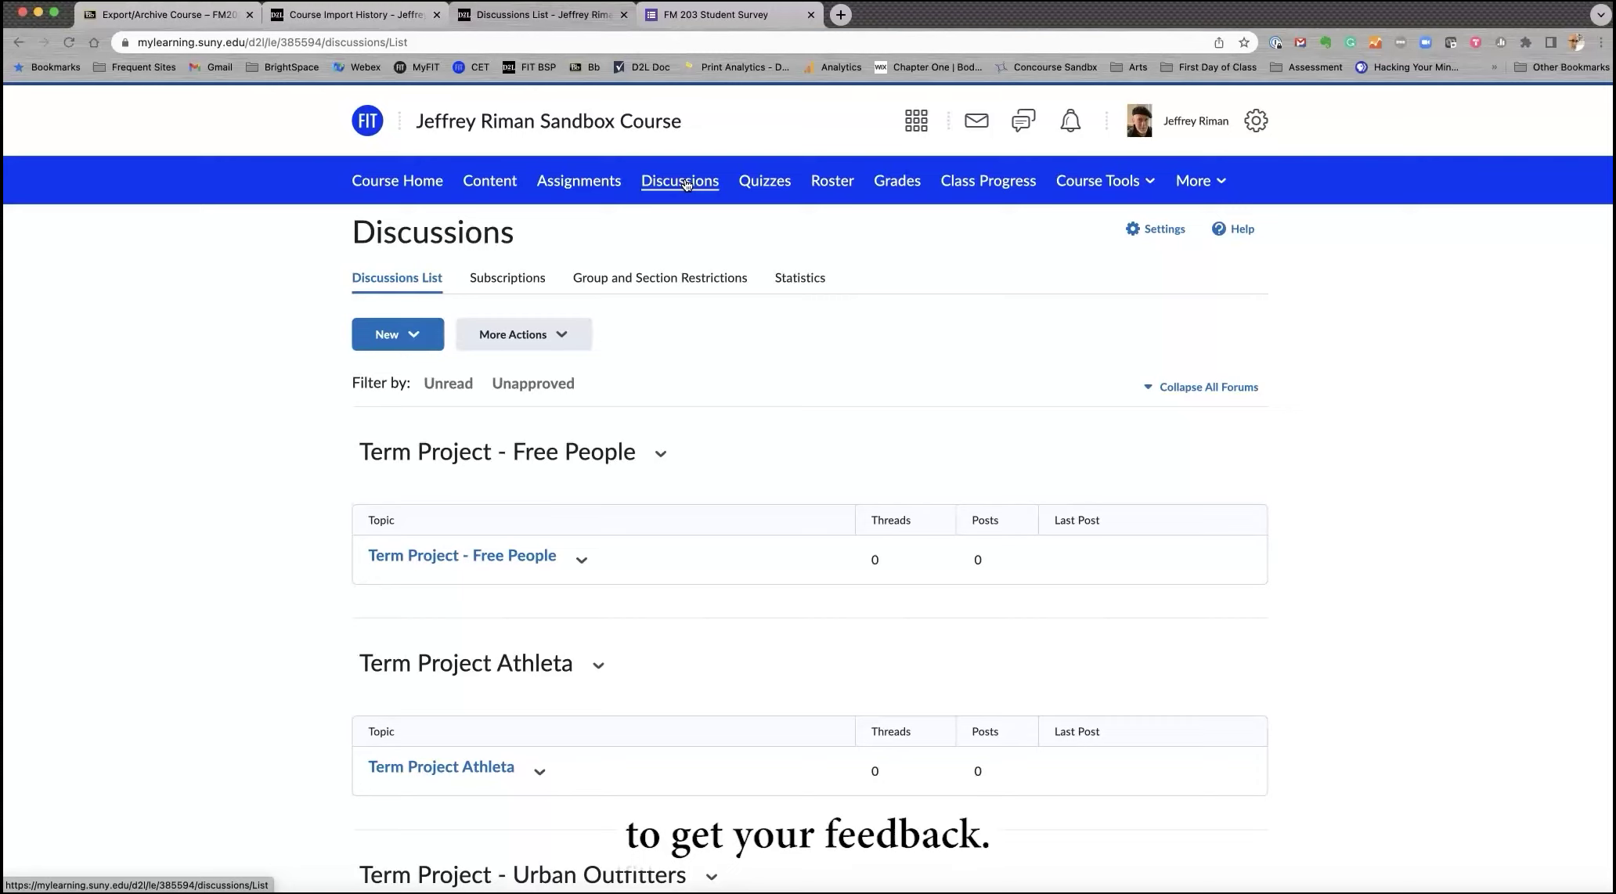
# Step: Return to Course Home and review the Visual TOC cards, announcements and 15%/0% module completion
pyautogui.click(386, 183)
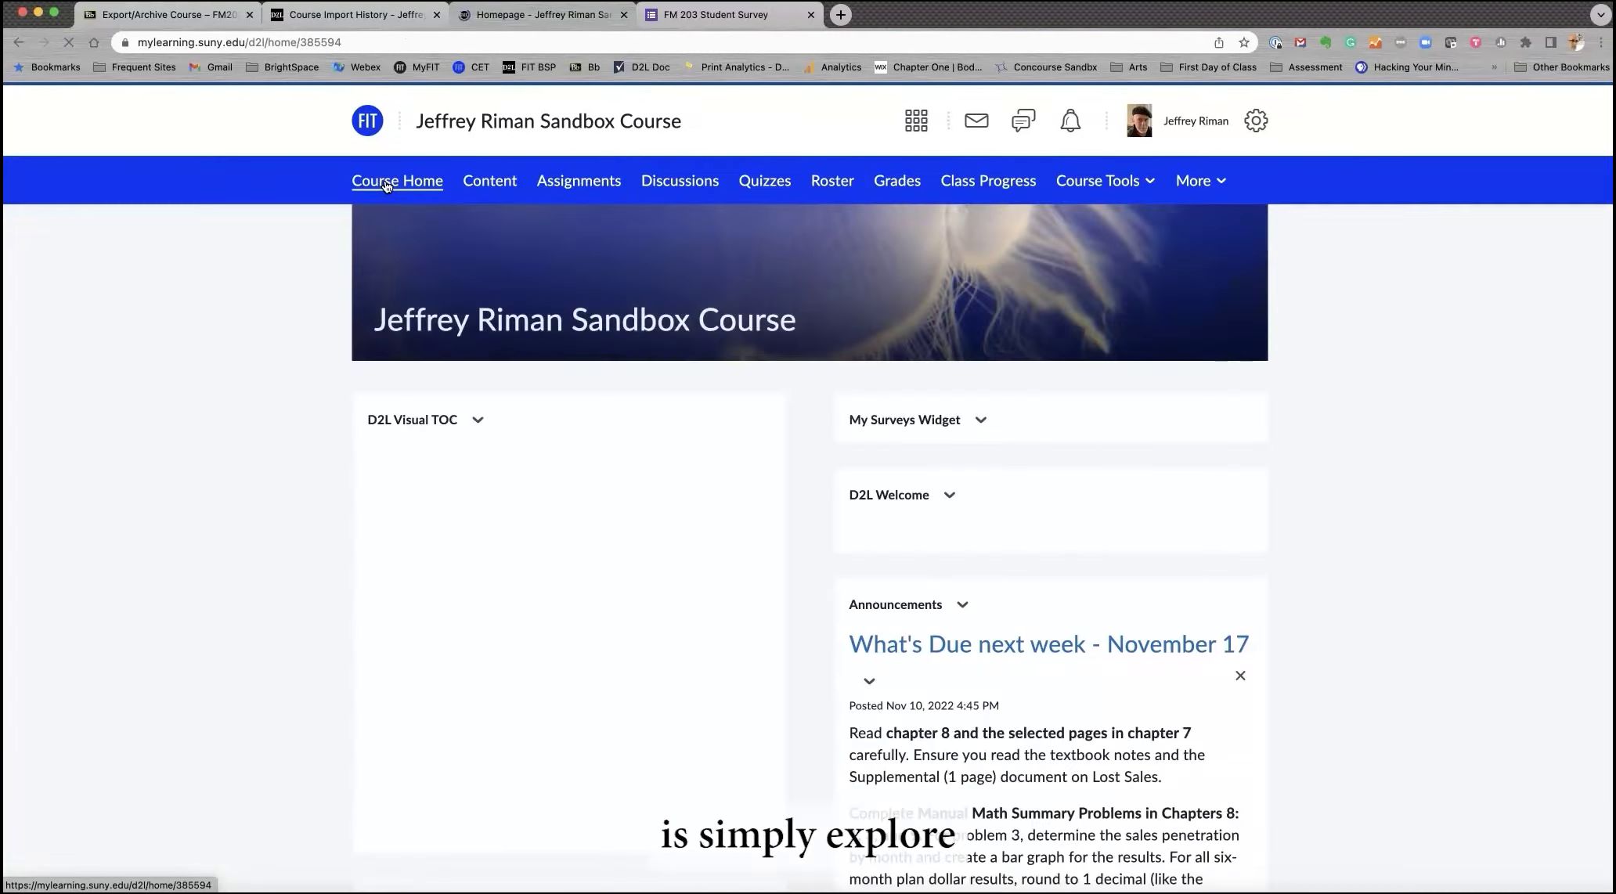
pyautogui.scroll(-2, 659, 678)
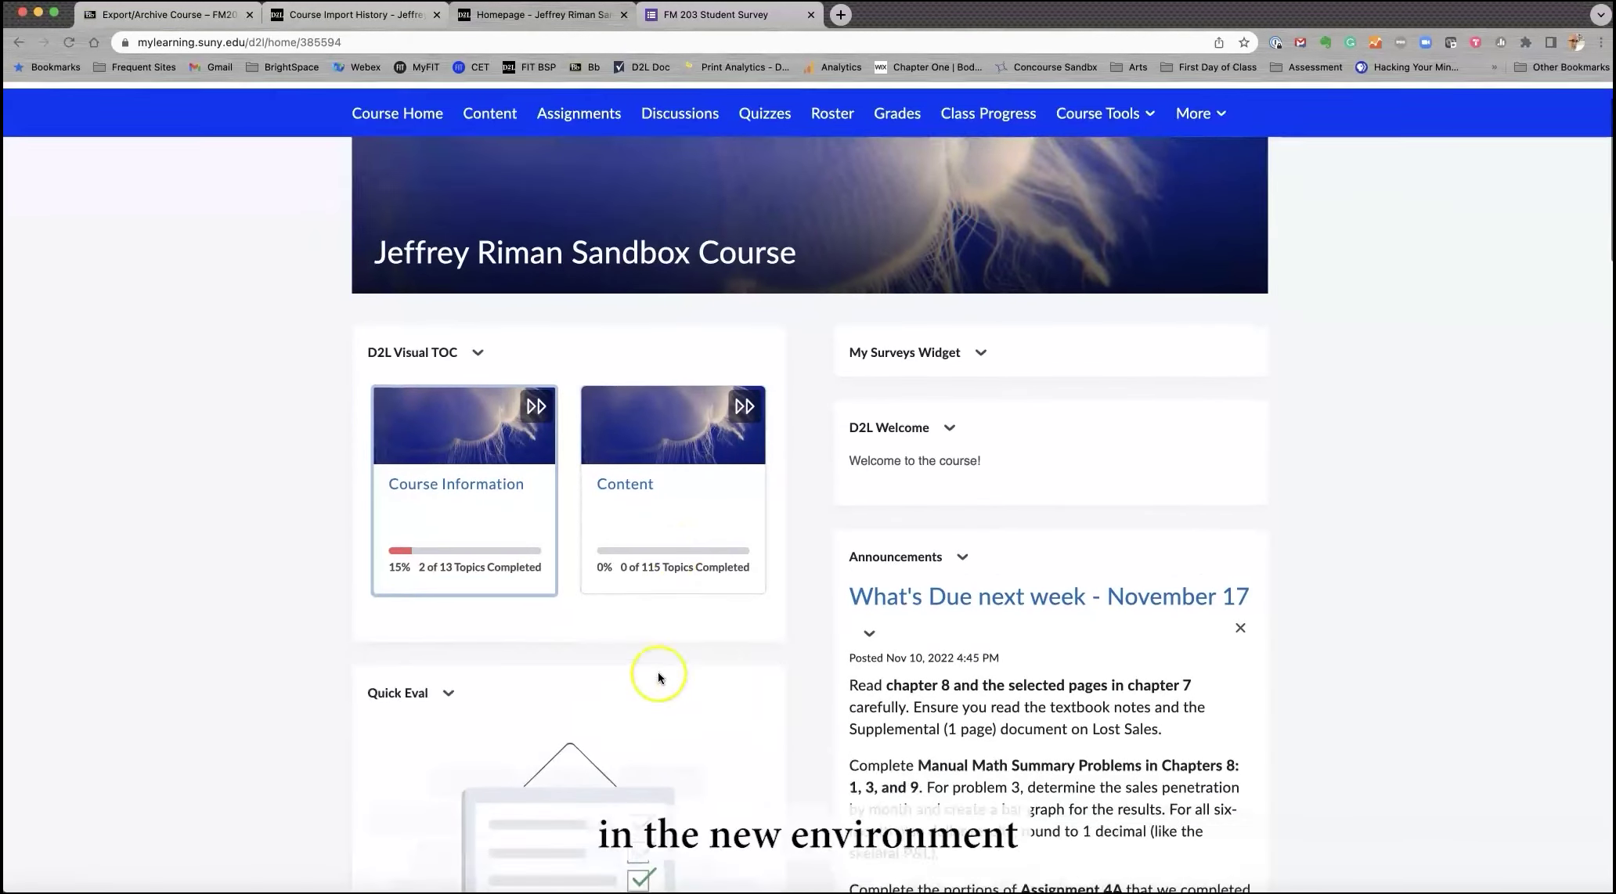
pyautogui.scroll(-5, 659, 677)
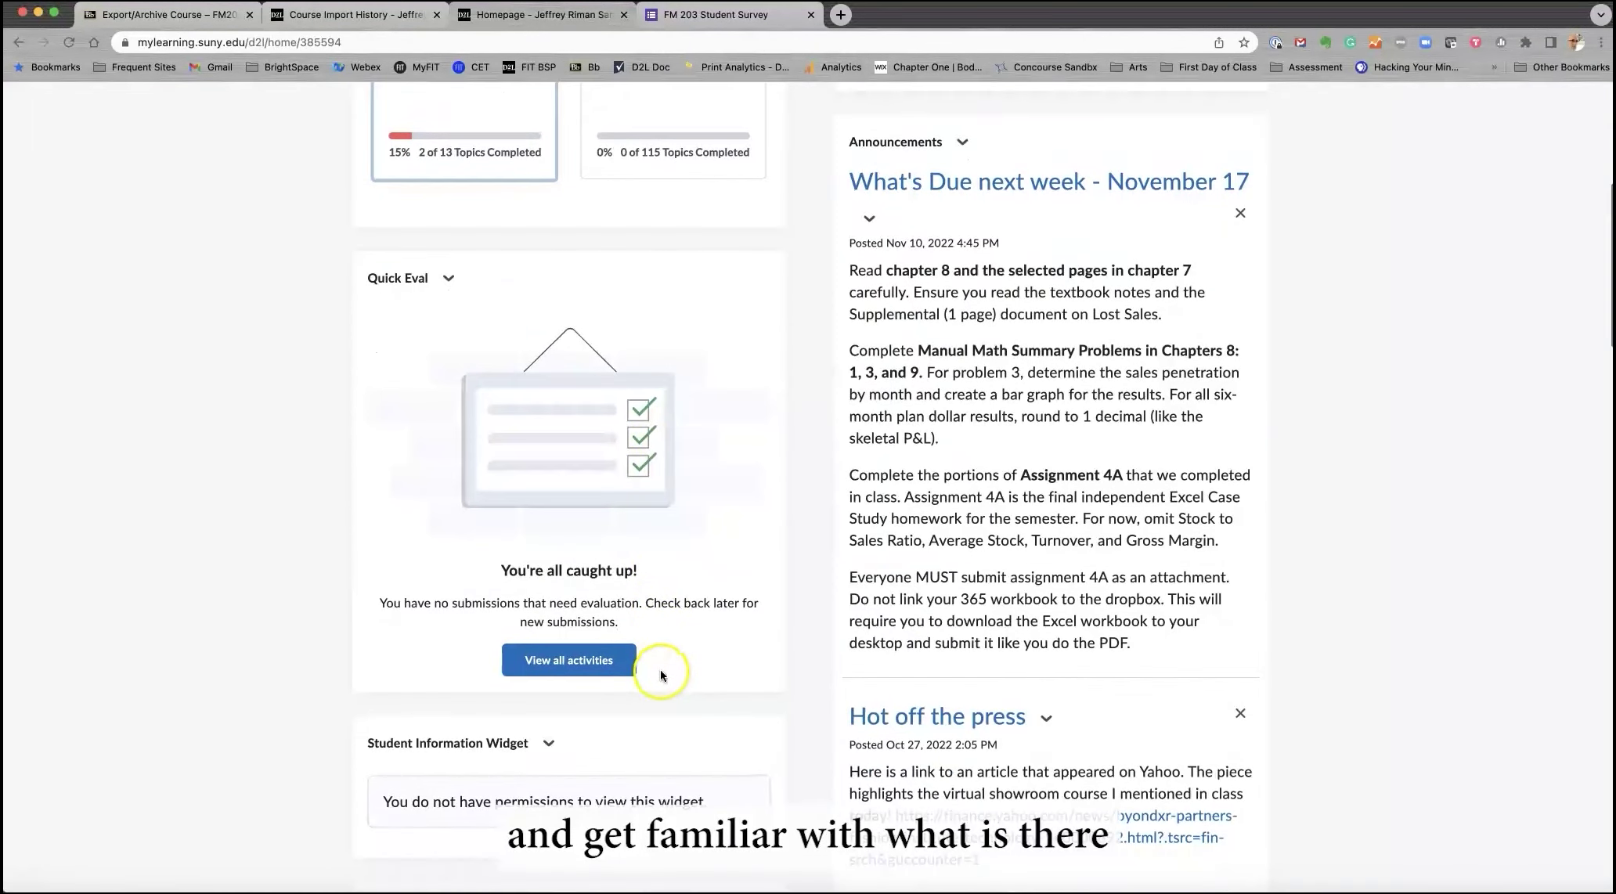
pyautogui.scroll(3, 660, 667)
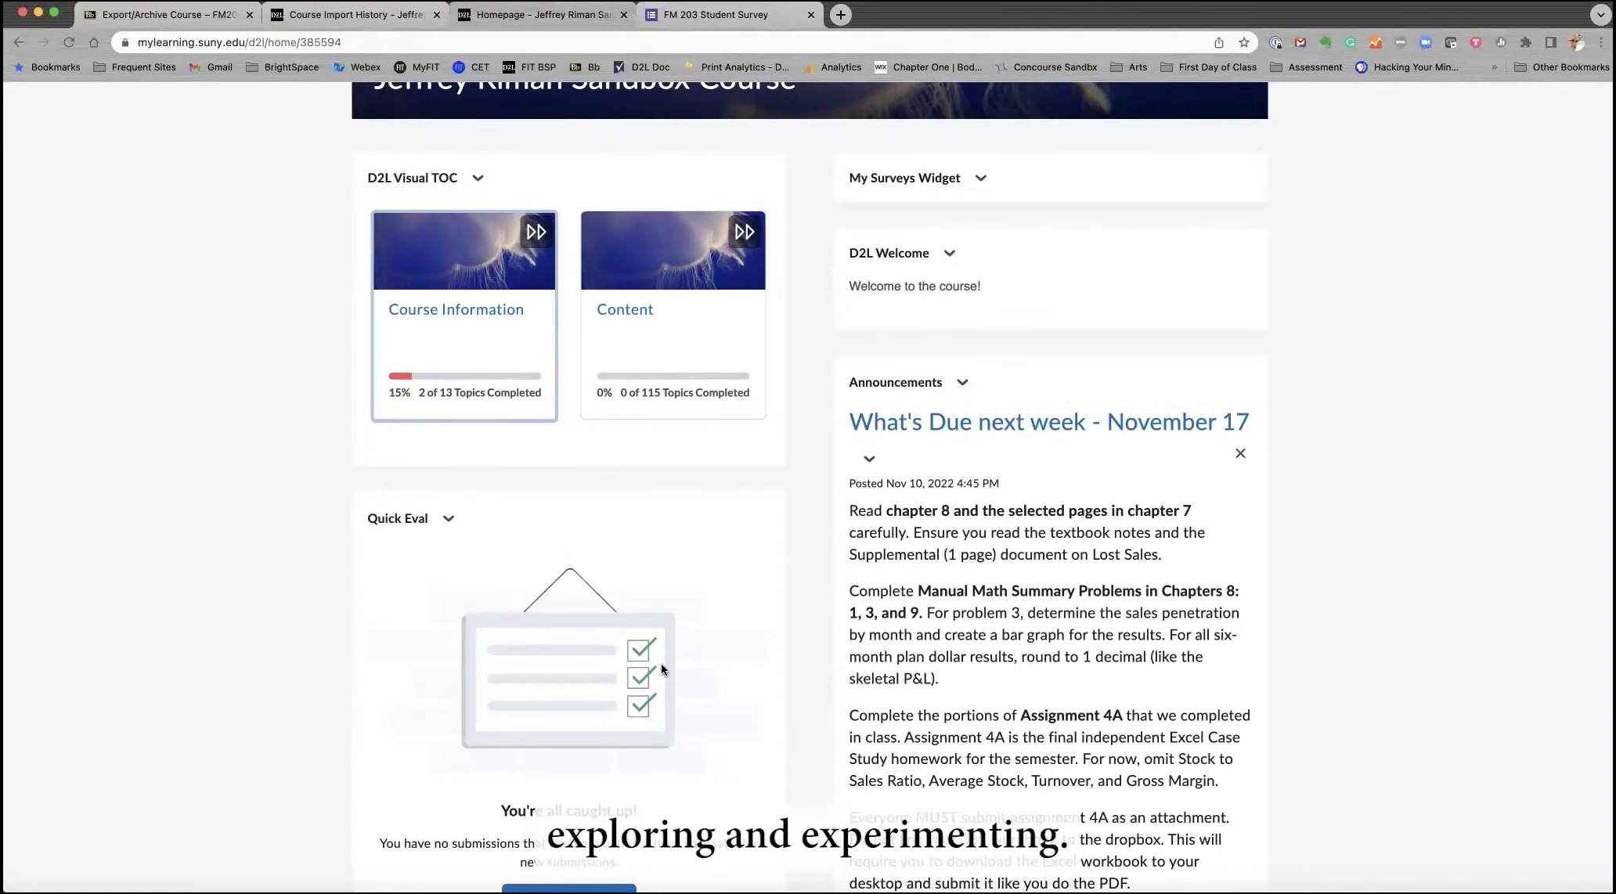
pyautogui.scroll(2, 669, 649)
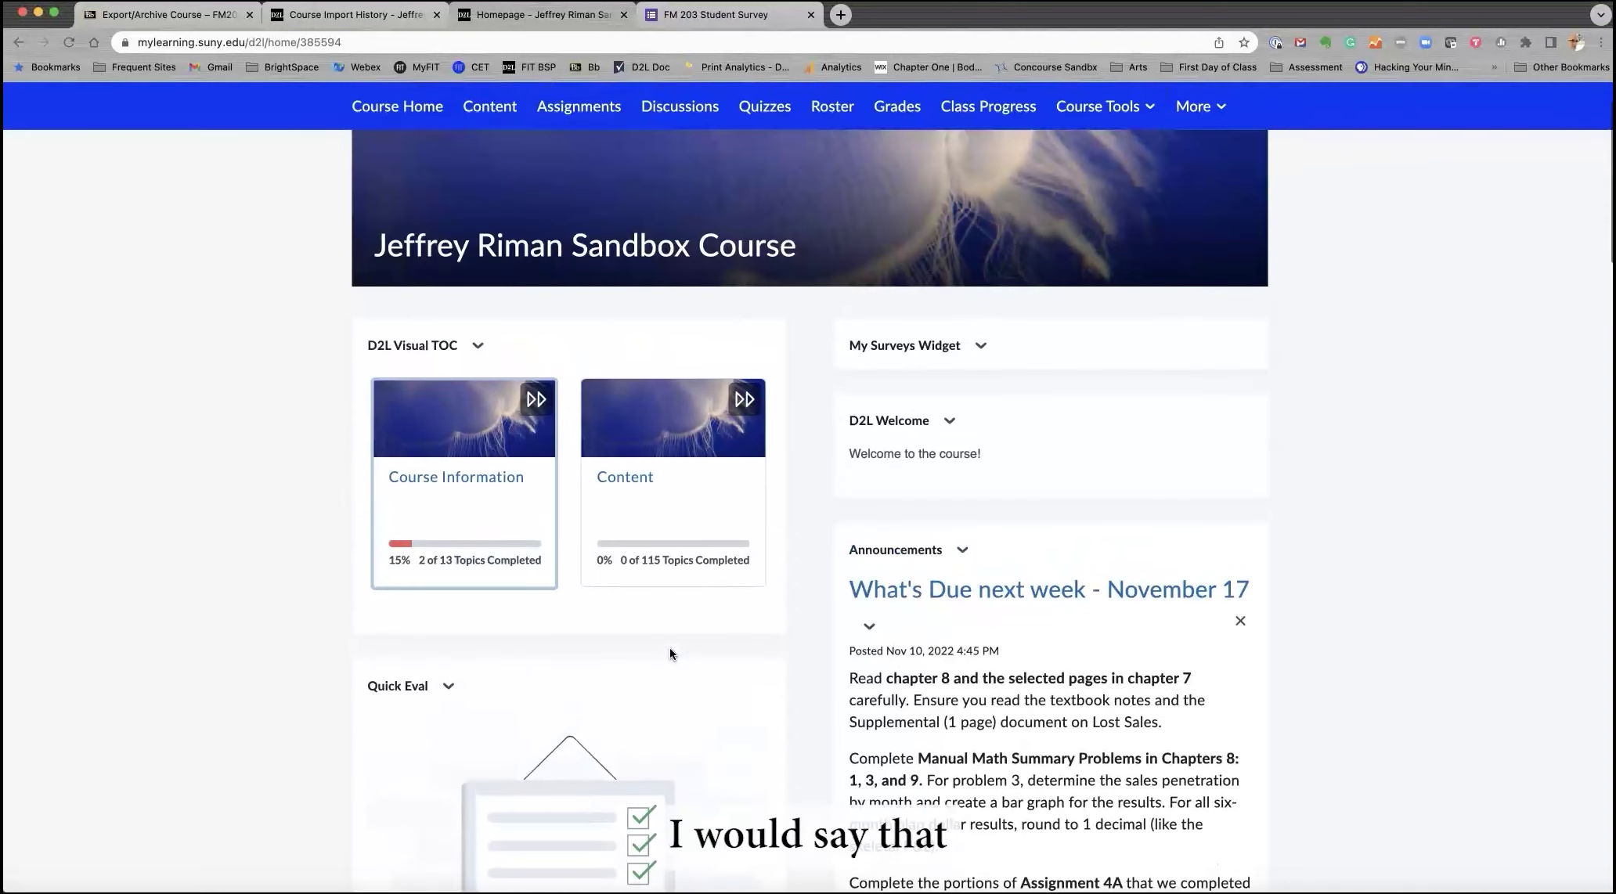